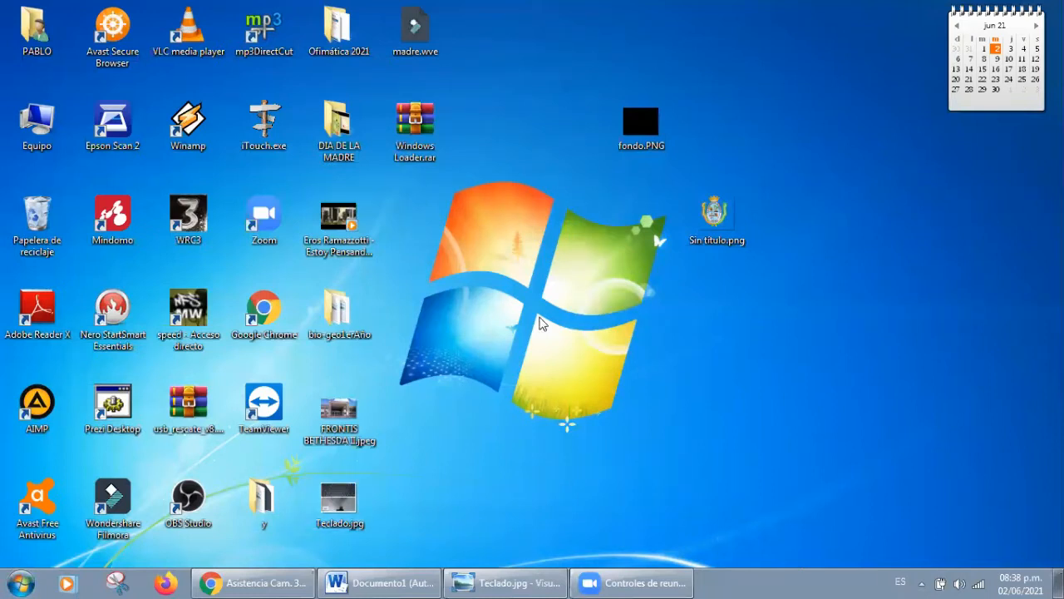
Step: Launch Microsoft Word by running the winword command and maximize the new blank document's window
{"action": "key", "text": "super+r"}
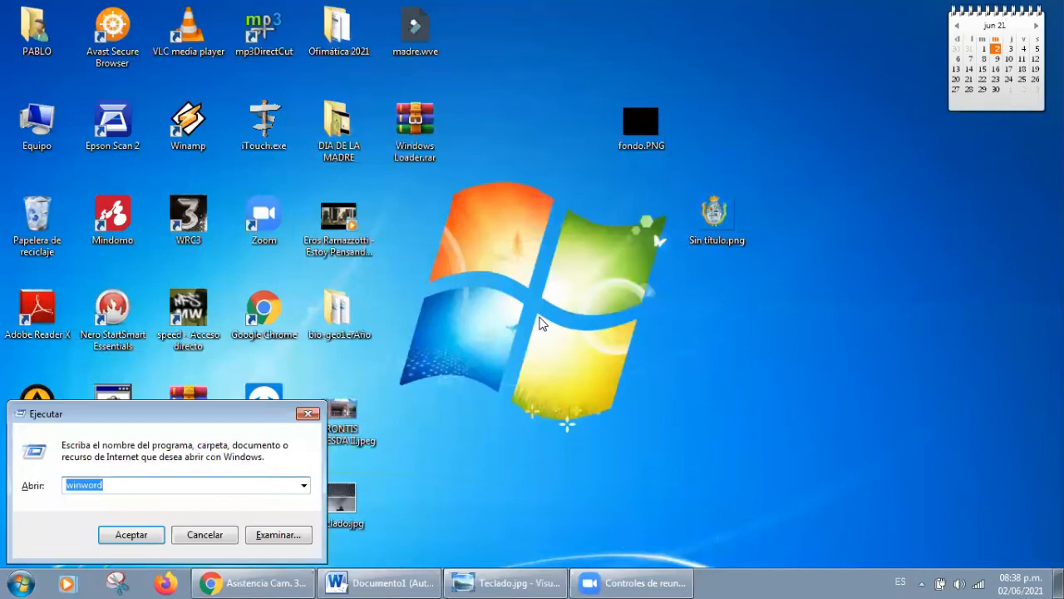
{"action": "left_click", "coordinate": [129, 534]}
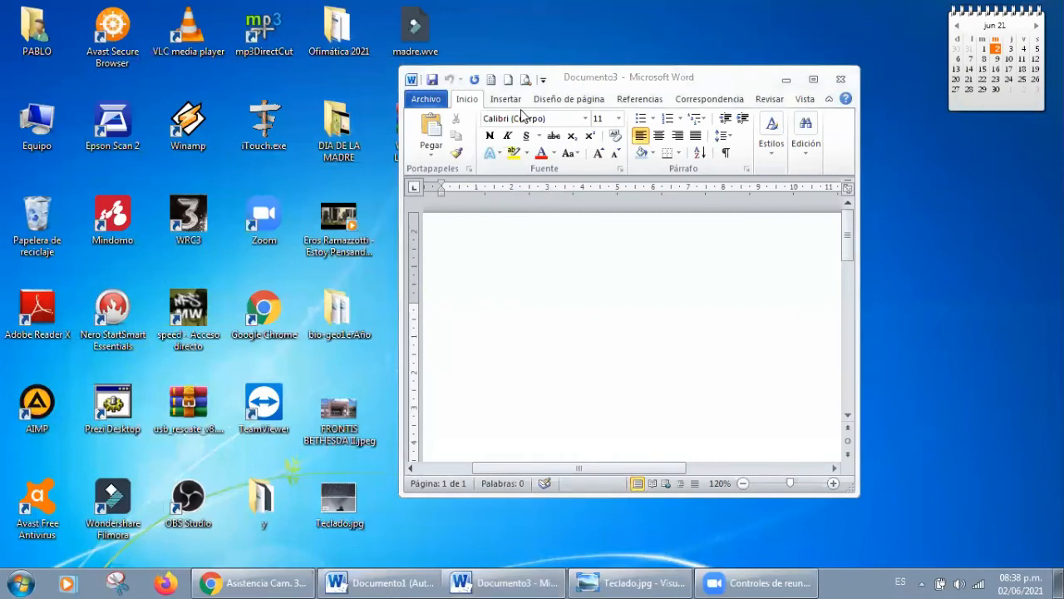
{"action": "left_click", "coordinate": [814, 79]}
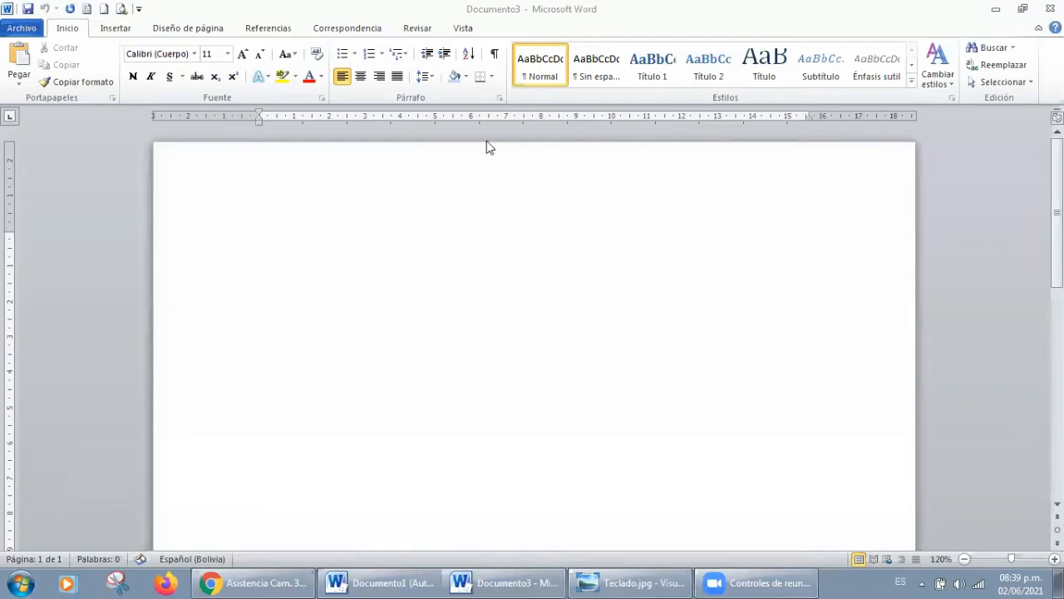
{"action": "left_click", "coordinate": [30, 12]}
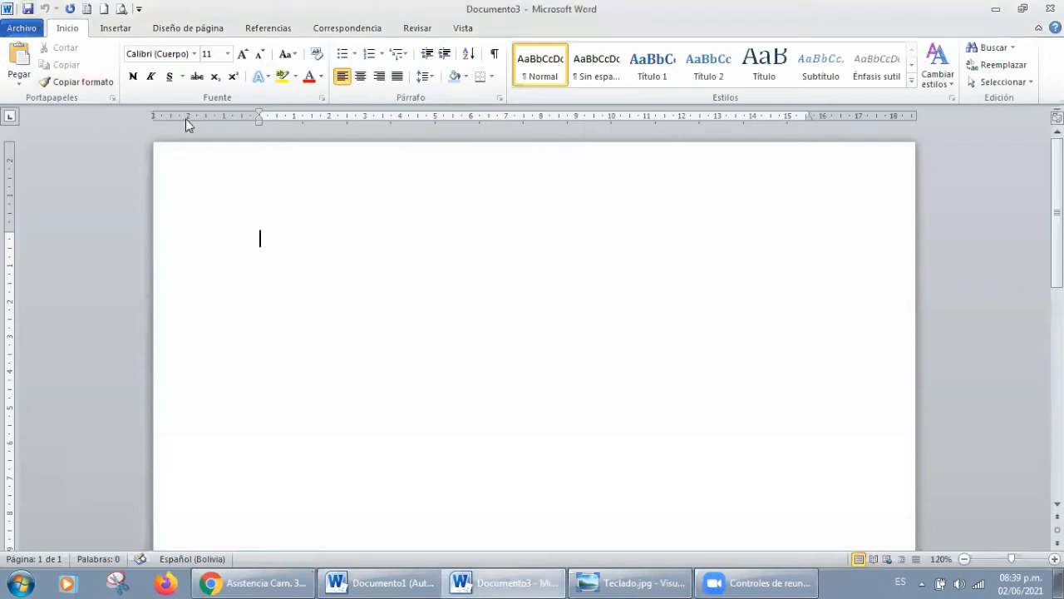
{"action": "left_click", "coordinate": [29, 10]}
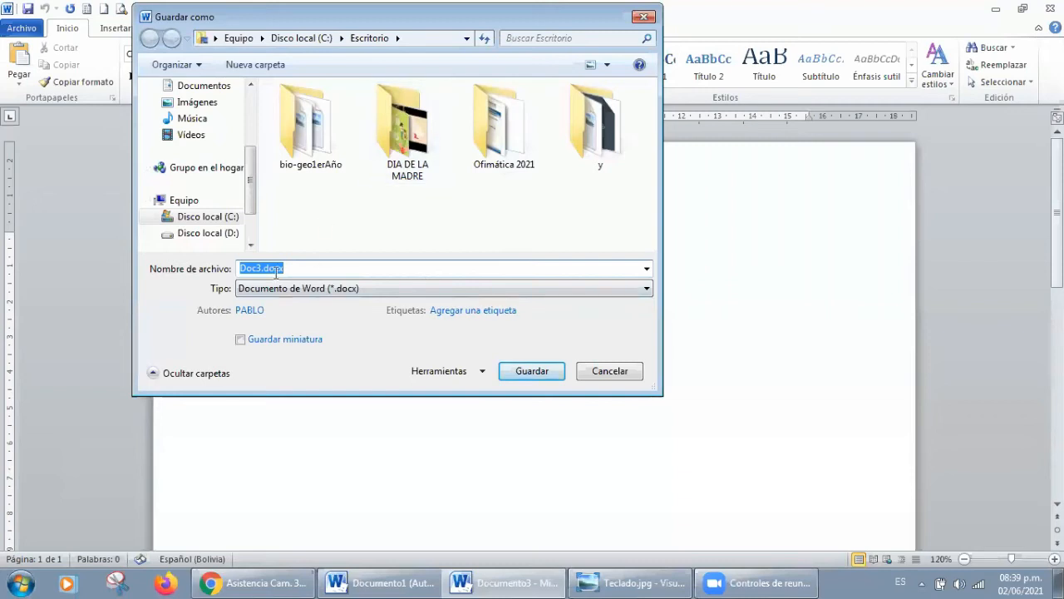
{"action": "scroll", "coordinate": [251, 219], "scroll_direction": "down", "scroll_amount": 3}
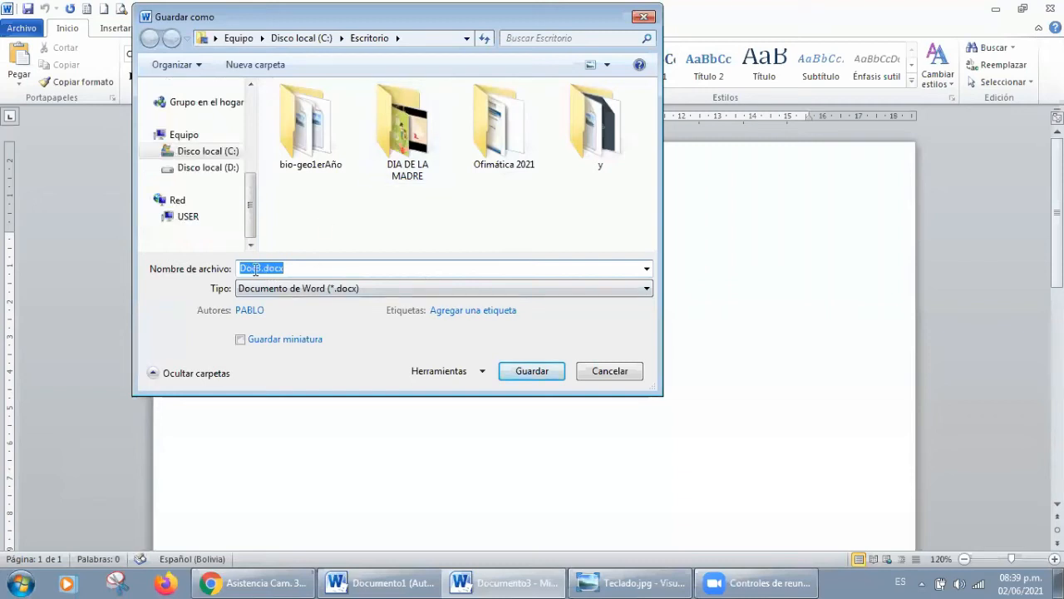
{"action": "left_click_drag", "start_coordinate": [251, 219], "coordinate": [238, 136]}
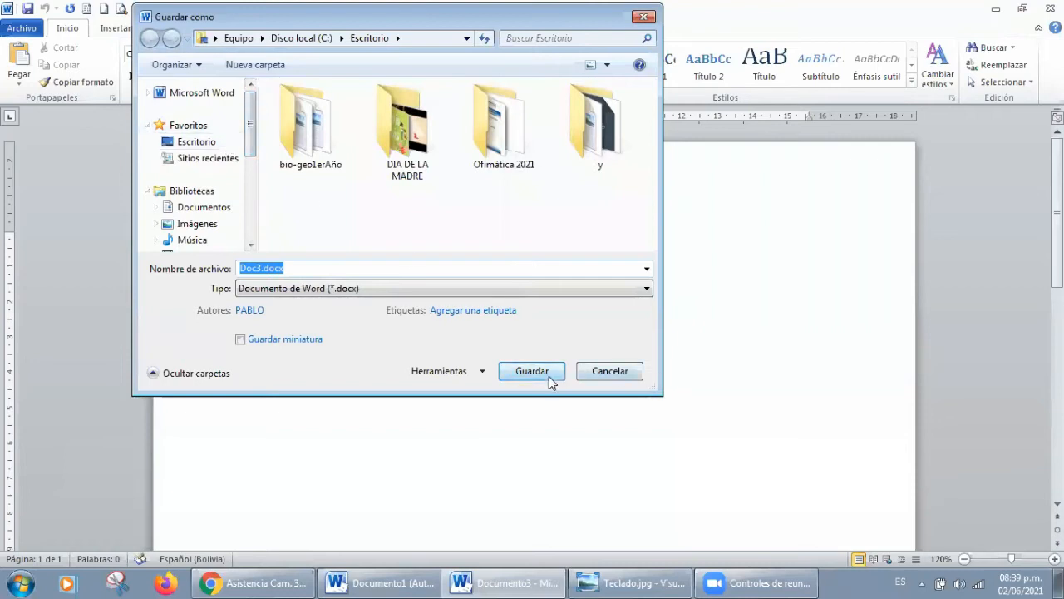
{"action": "left_click", "coordinate": [637, 23]}
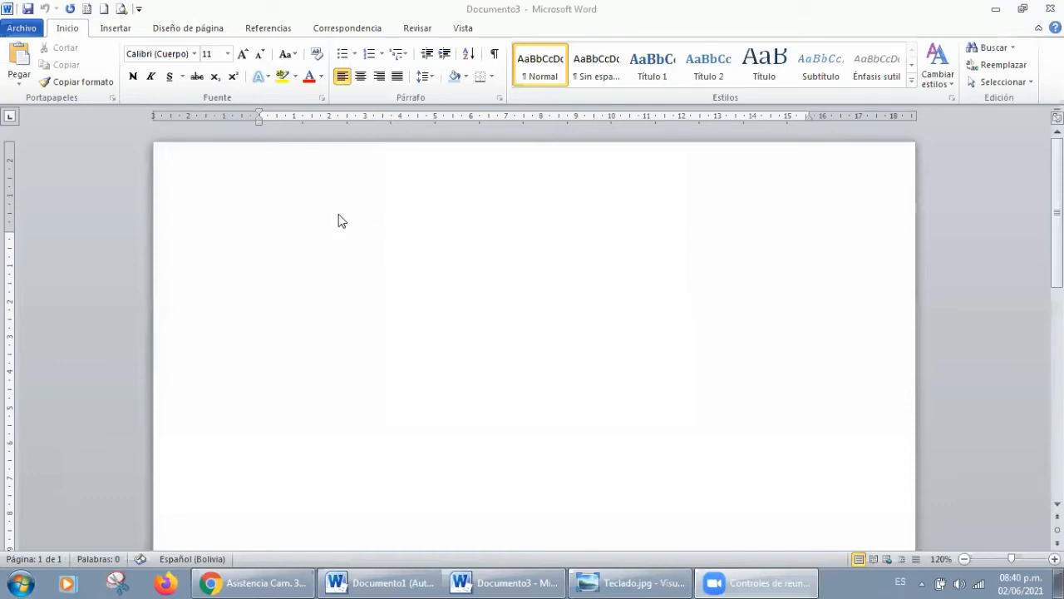
Step: Insert a table with four columns and three rows into the blank document
{"action": "left_click", "coordinate": [117, 30]}
{"action": "left_click", "coordinate": [144, 65]}
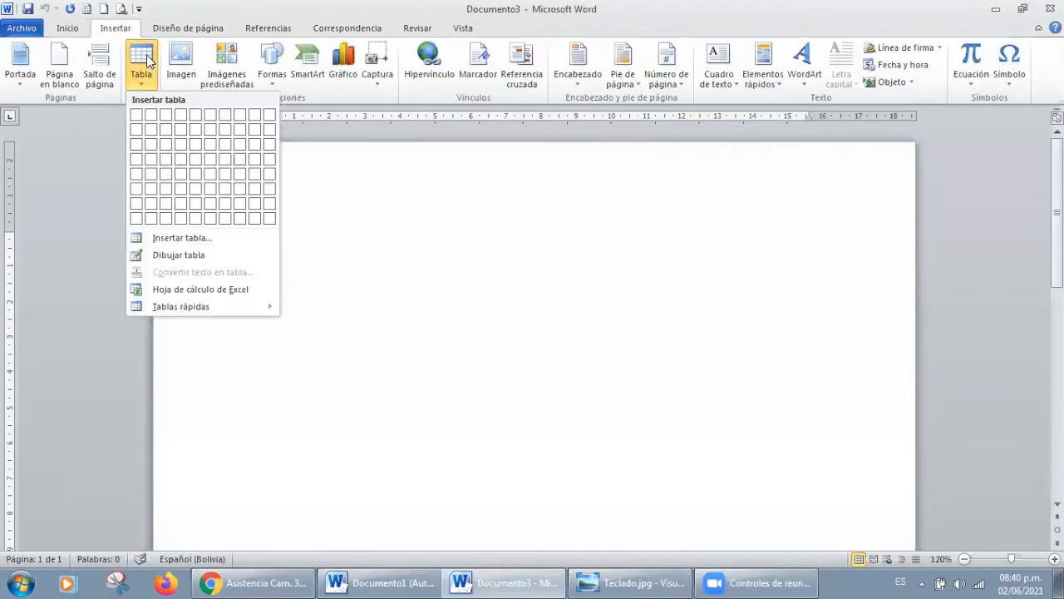
{"action": "left_click", "coordinate": [181, 146]}
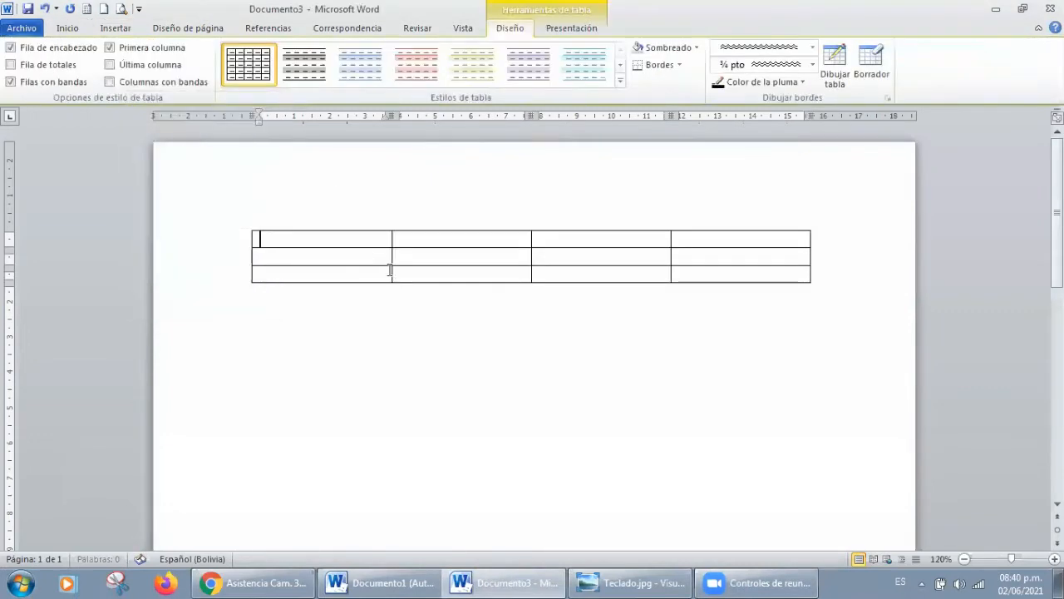
Step: Select individual columns and rows of the table one after another, ending with the last row
{"action": "left_click", "coordinate": [363, 195]}
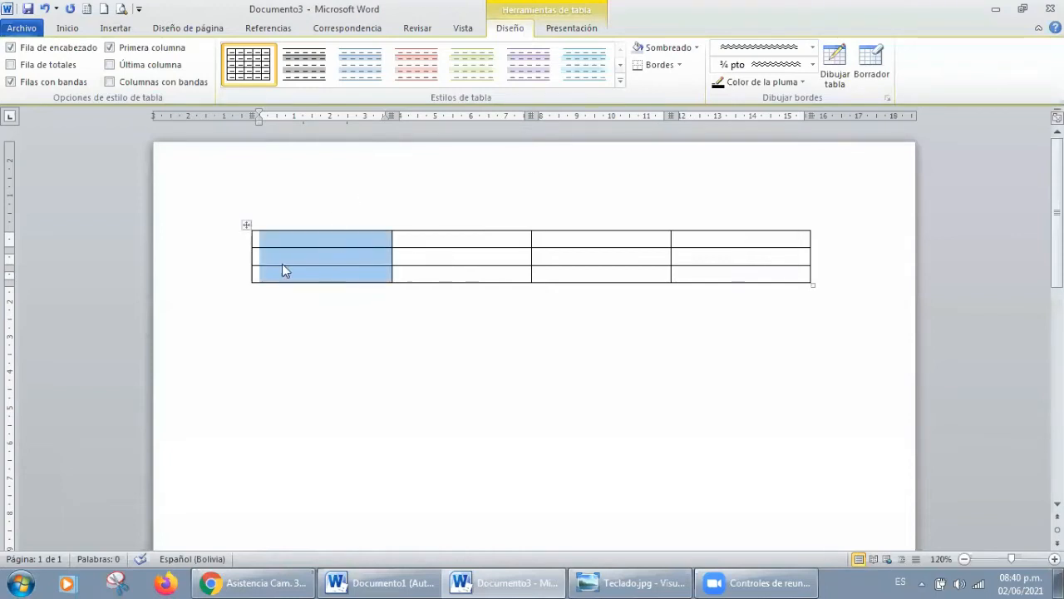
{"action": "left_click", "coordinate": [239, 240]}
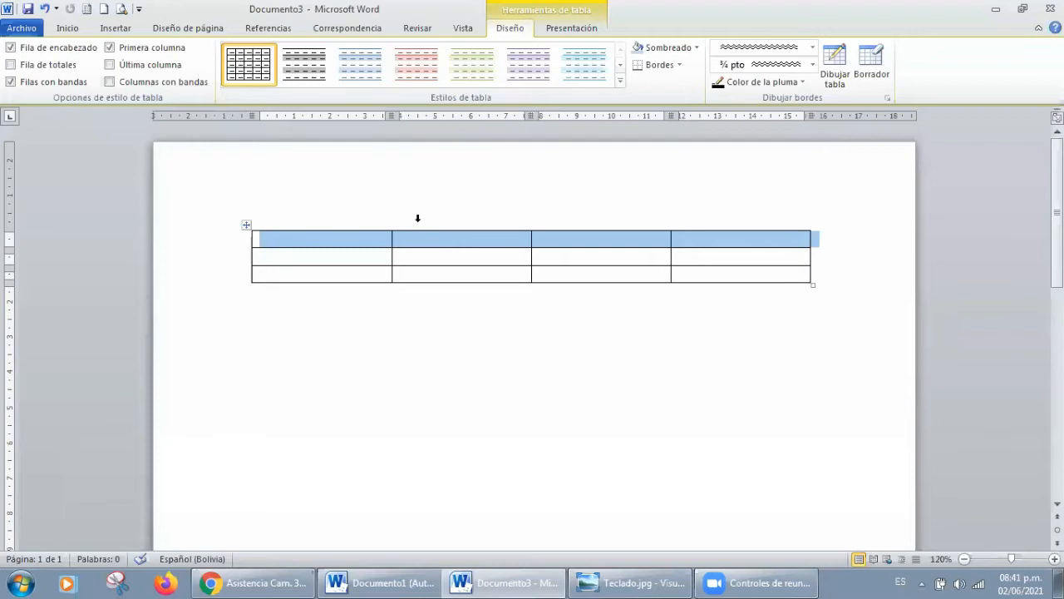
{"action": "left_click", "coordinate": [351, 210]}
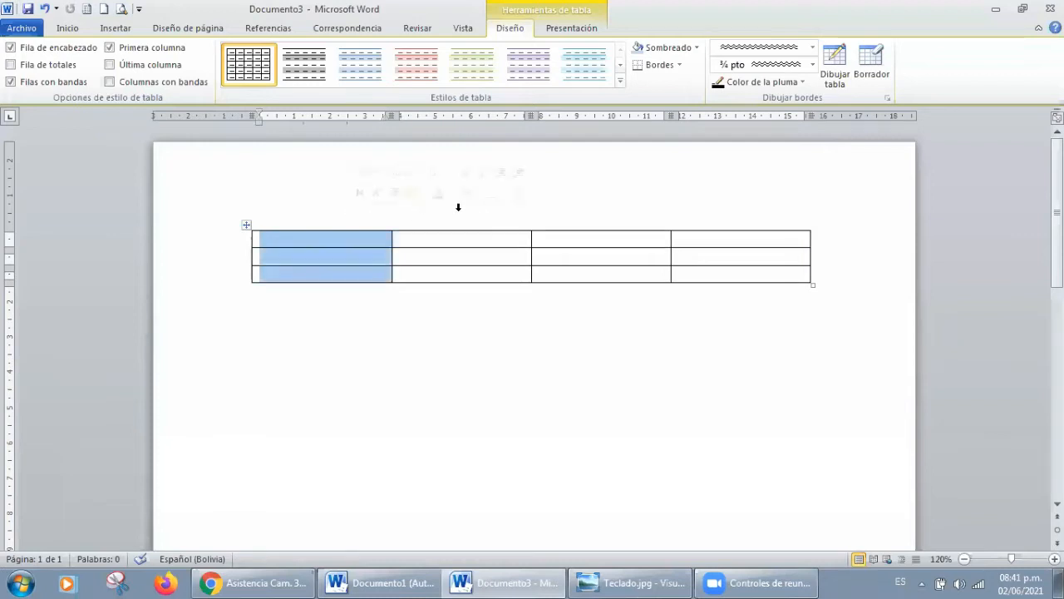
{"action": "left_click", "coordinate": [459, 208]}
{"action": "left_click", "coordinate": [599, 221]}
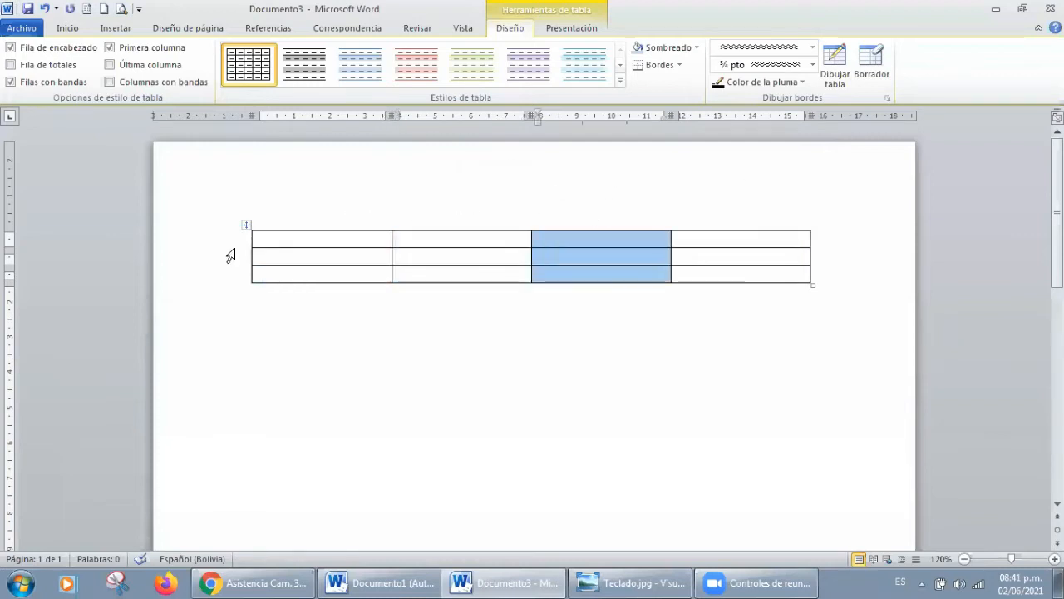
{"action": "left_click", "coordinate": [240, 245]}
{"action": "left_click", "coordinate": [240, 255]}
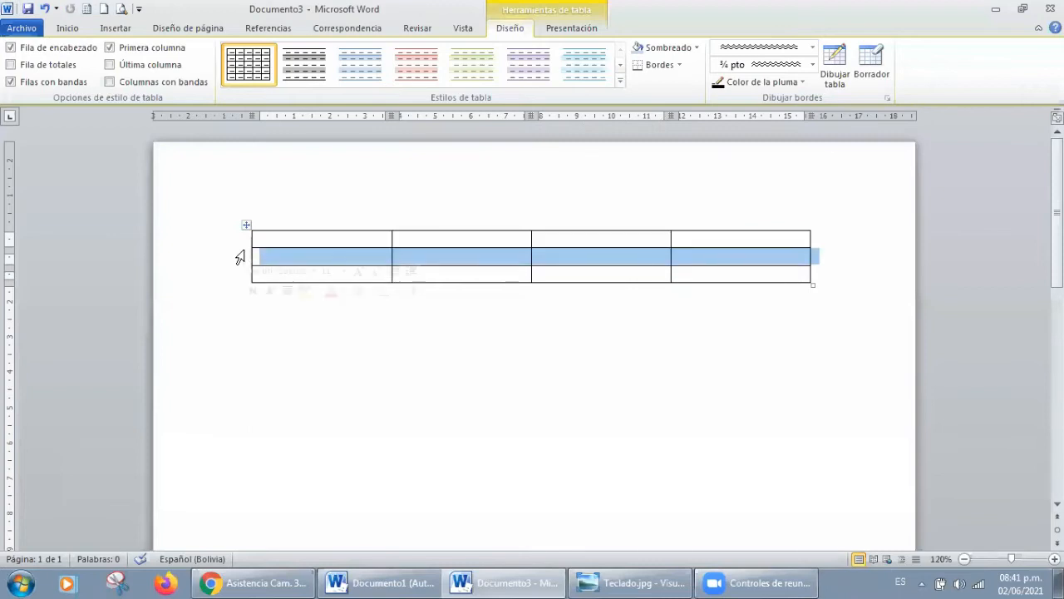
{"action": "left_click", "coordinate": [237, 276]}
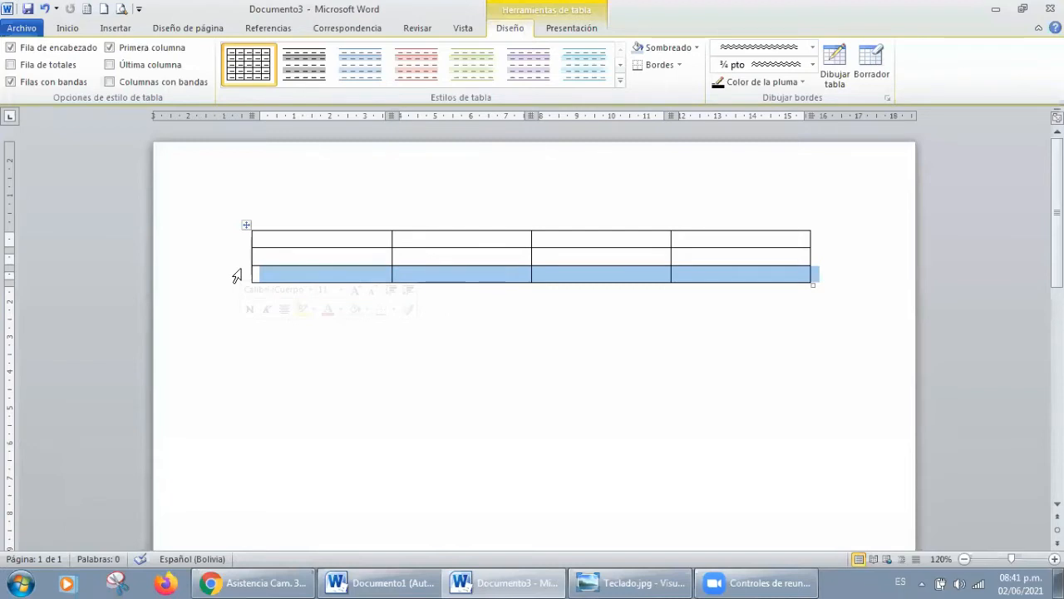
Step: Select the entire four-by-three table and delete it
{"action": "left_click", "coordinate": [247, 226]}
{"action": "key", "text": "BackSpace"}
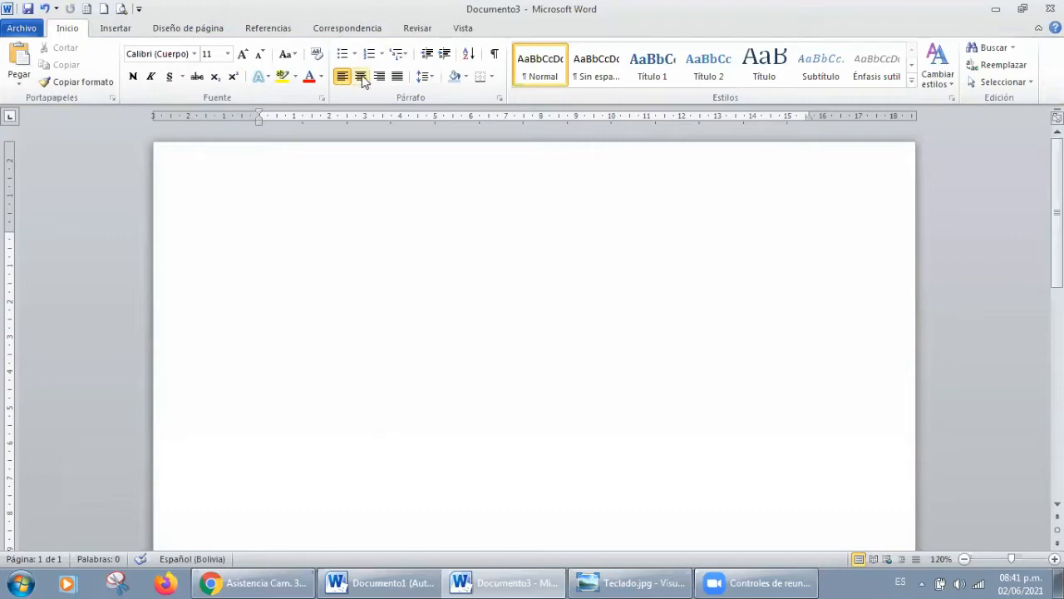
{"action": "left_click", "coordinate": [119, 30]}
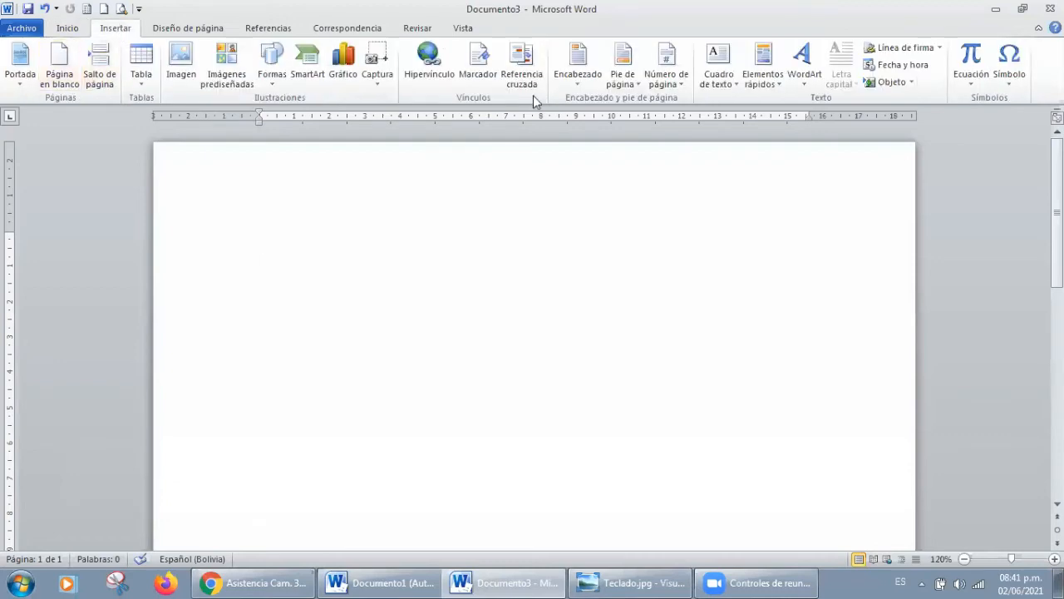
{"action": "left_click", "coordinate": [192, 31]}
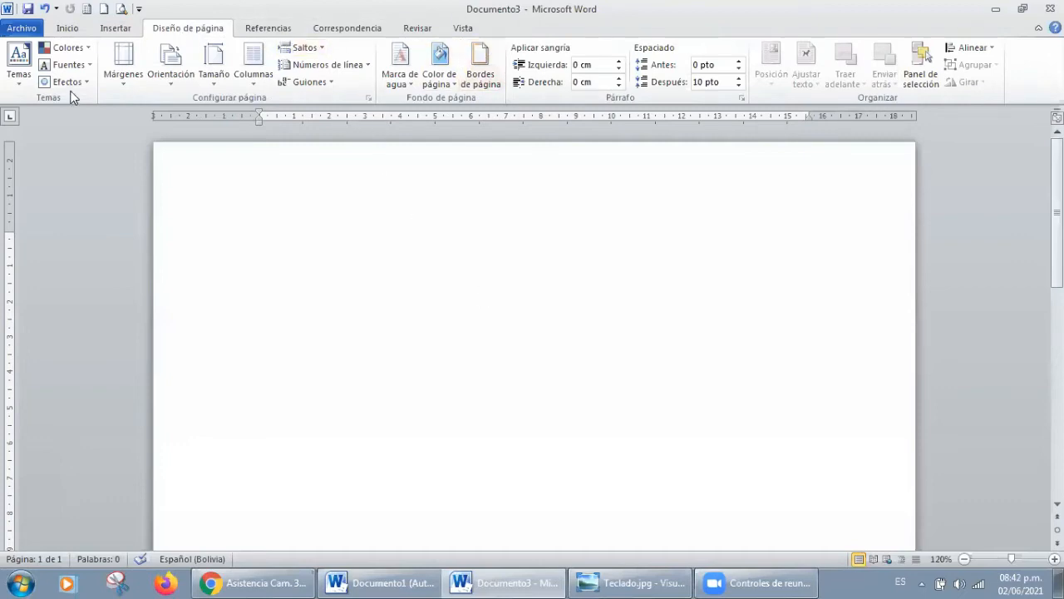
{"action": "left_click", "coordinate": [60, 31]}
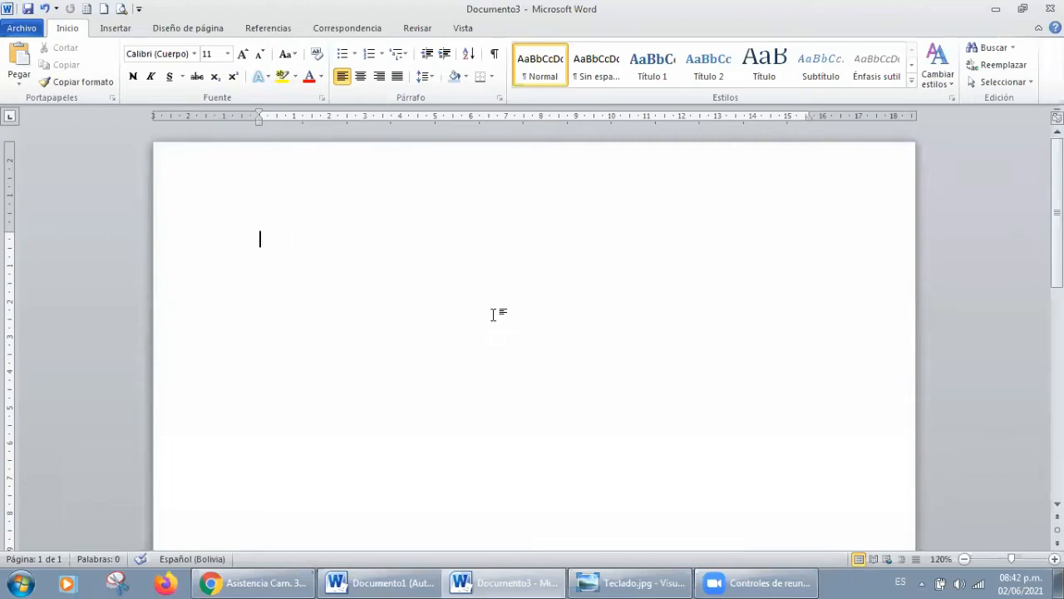
Step: Insert a table with seven columns and seven rows into the blank document
{"action": "left_click", "coordinate": [114, 30]}
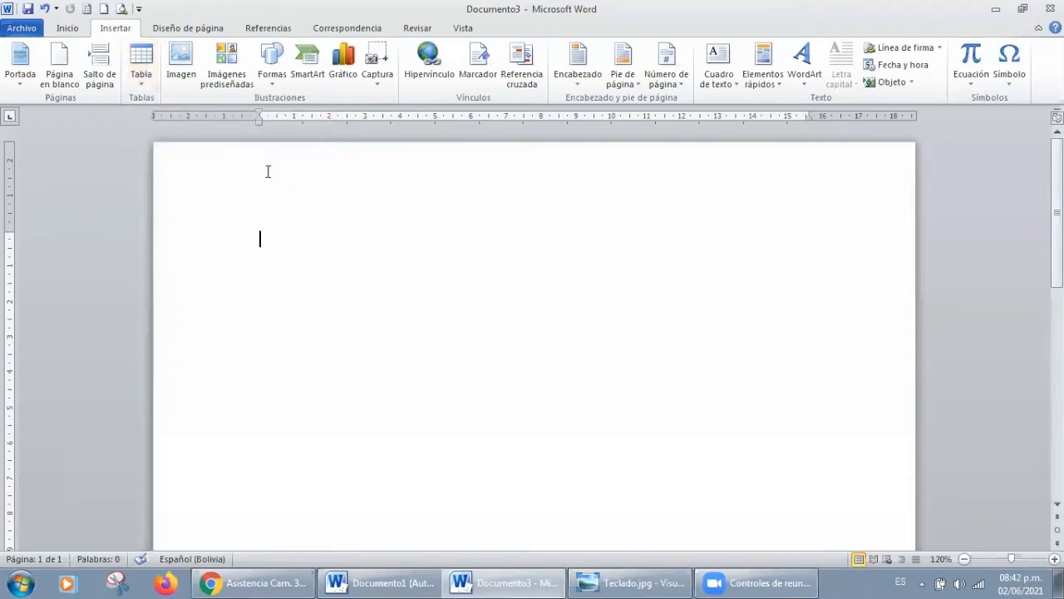
{"action": "left_click", "coordinate": [136, 74]}
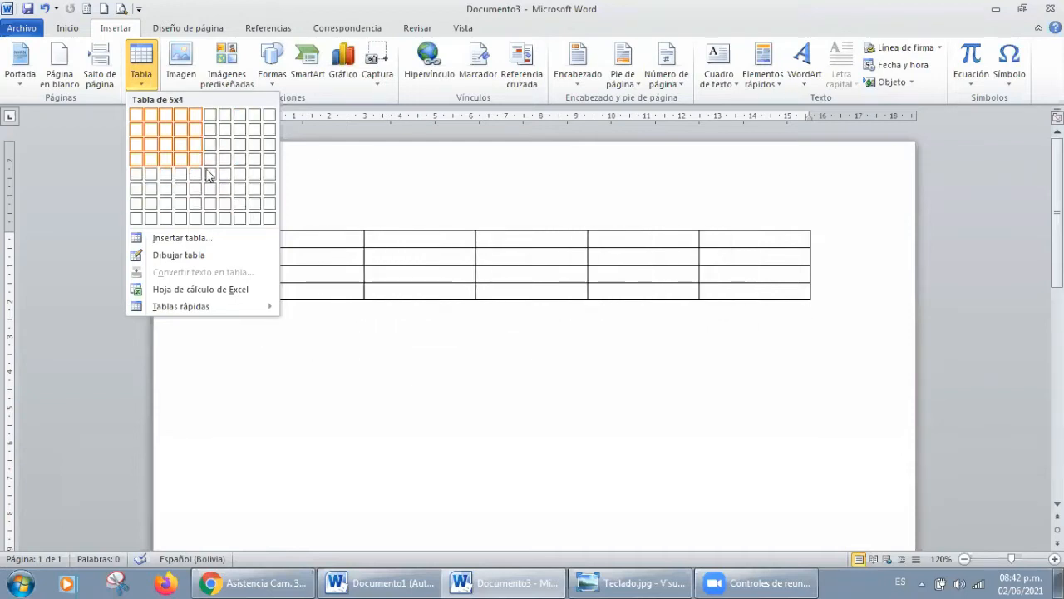
{"action": "left_click", "coordinate": [350, 221]}
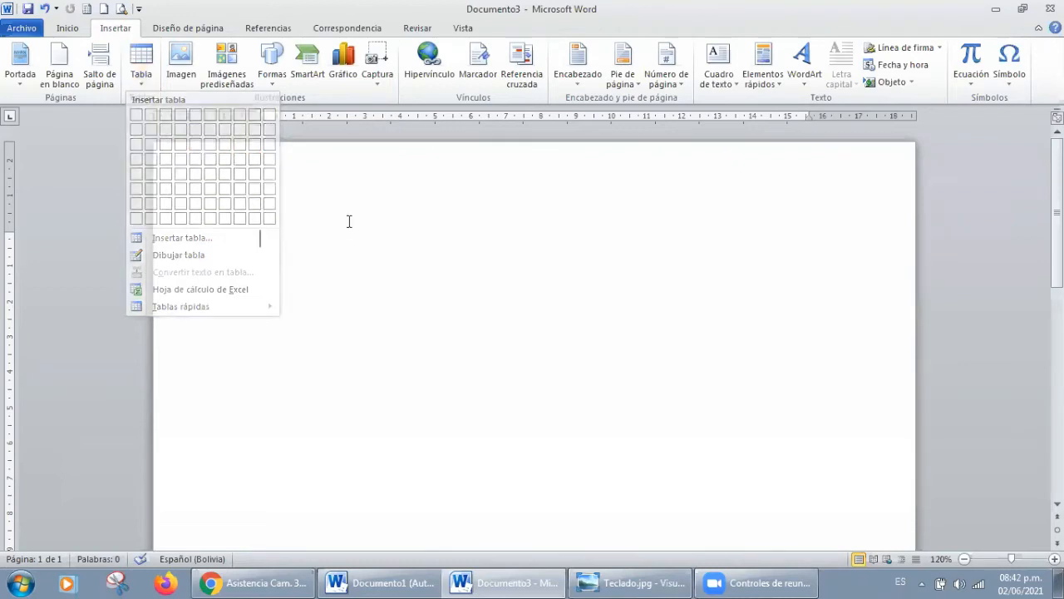
{"action": "left_click", "coordinate": [140, 66]}
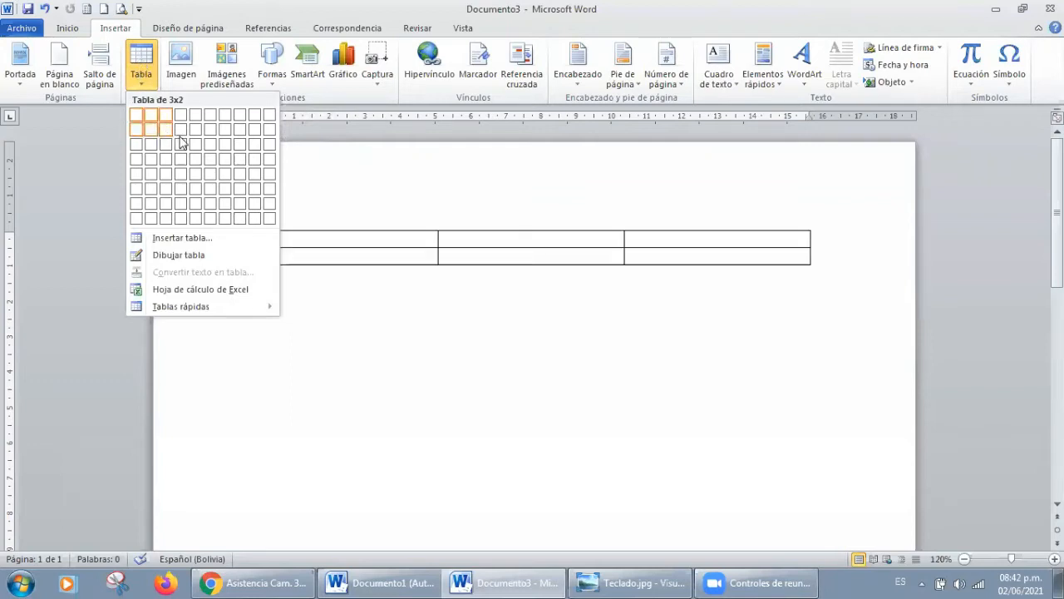
{"action": "left_click", "coordinate": [231, 212]}
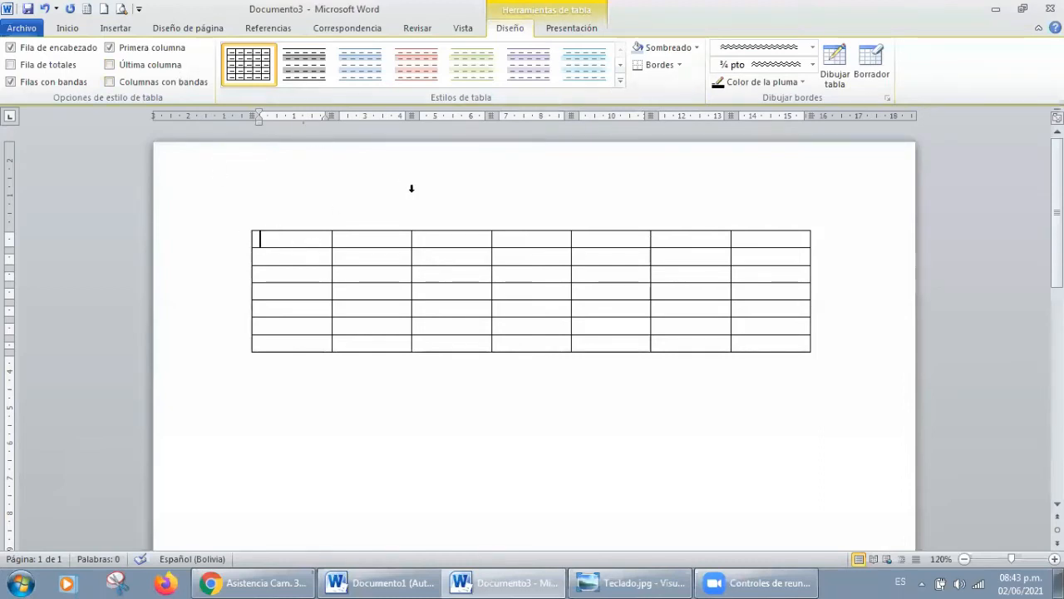
Step: Enter "Camargo" in the first cell of the table's first row
{"action": "left_click", "coordinate": [571, 30]}
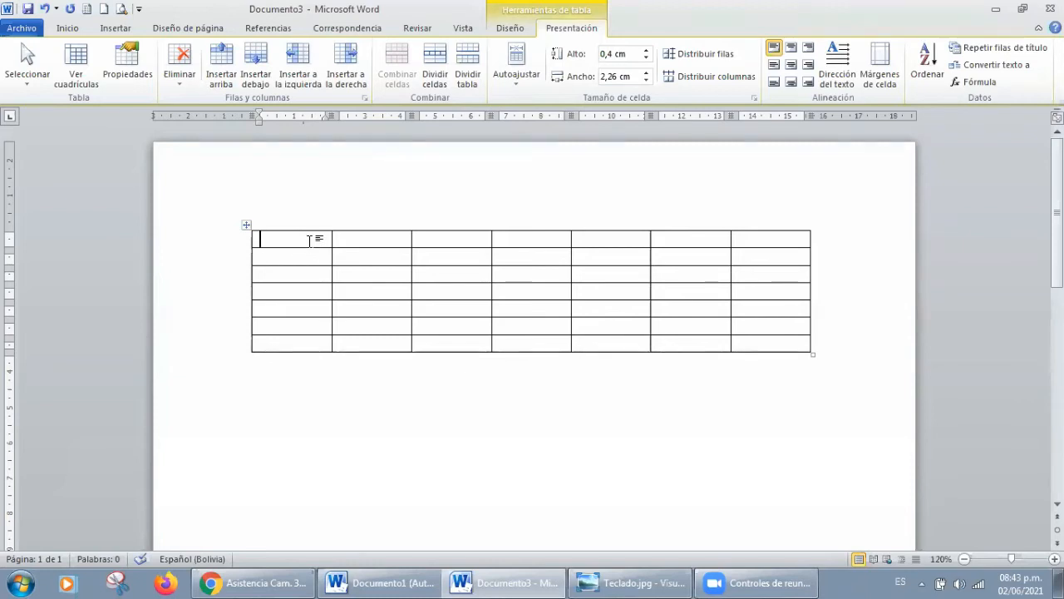
{"action": "type", "text": "Camargo"}
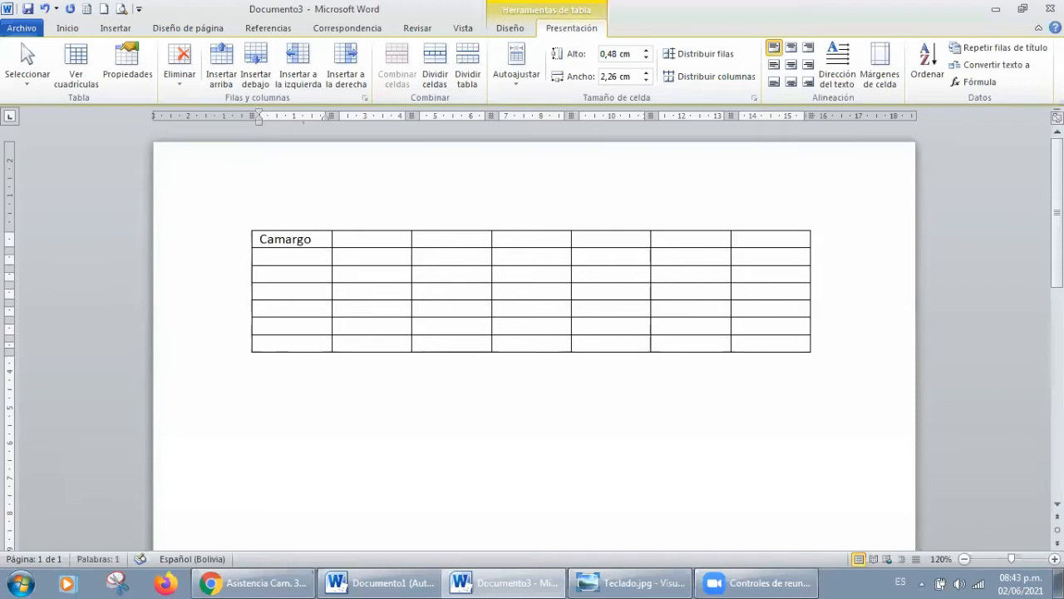
Step: Insert the picture monologo.jpg from the Desktop folder into the cell directly below "Camargo"
{"action": "left_click", "coordinate": [313, 252]}
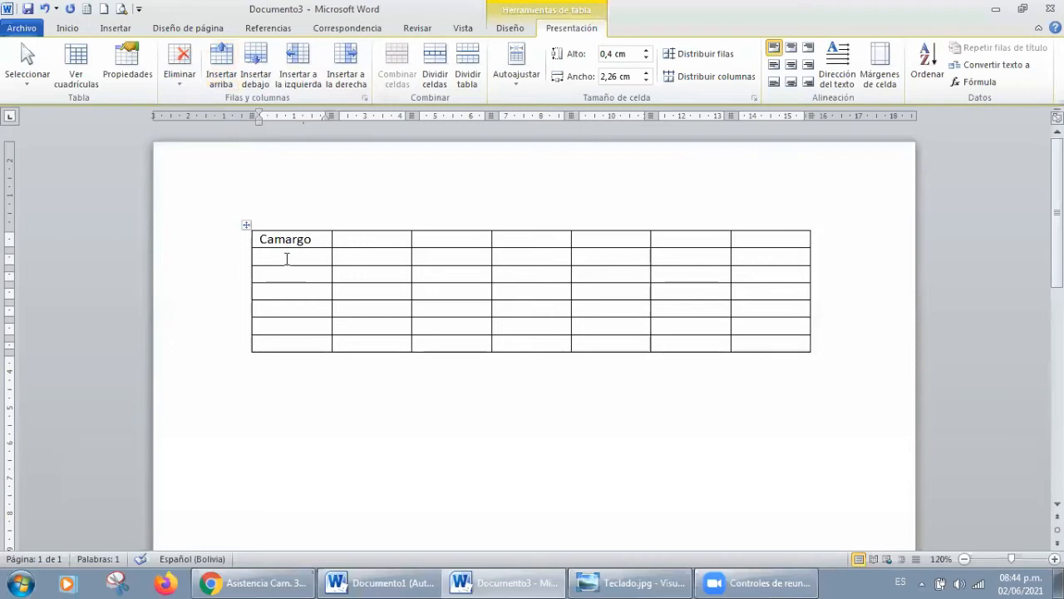
{"action": "left_click", "coordinate": [114, 29]}
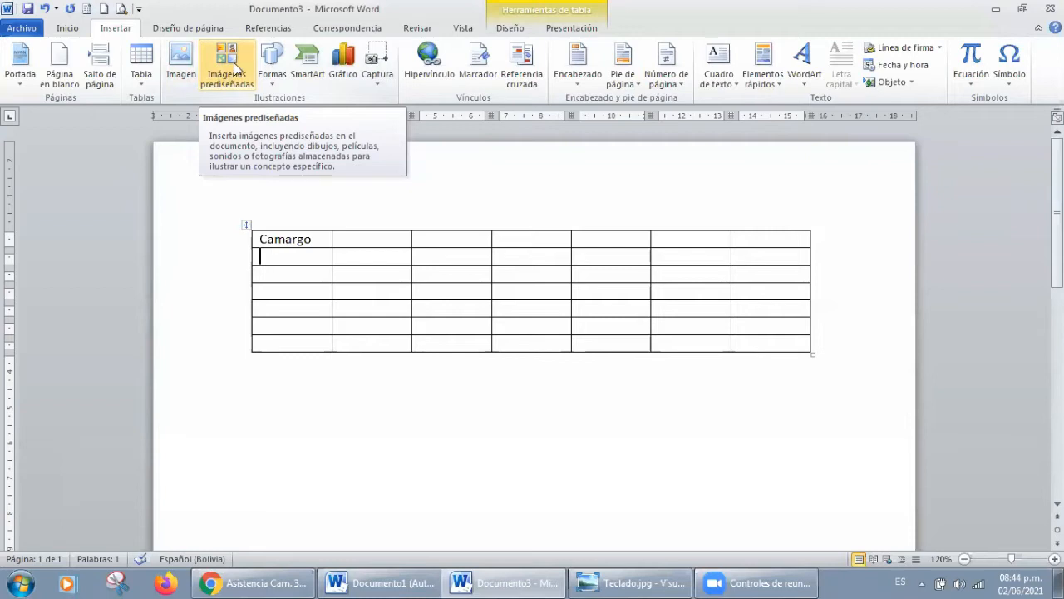
{"action": "left_click", "coordinate": [183, 65]}
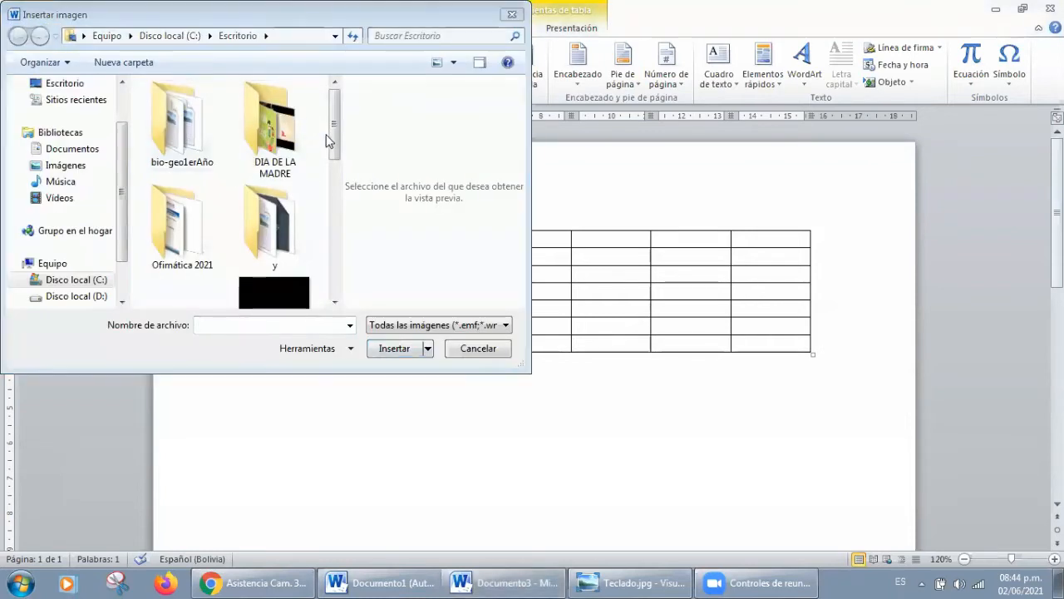
{"action": "left_click_drag", "start_coordinate": [330, 133], "coordinate": [332, 186]}
{"action": "left_click", "coordinate": [283, 211]}
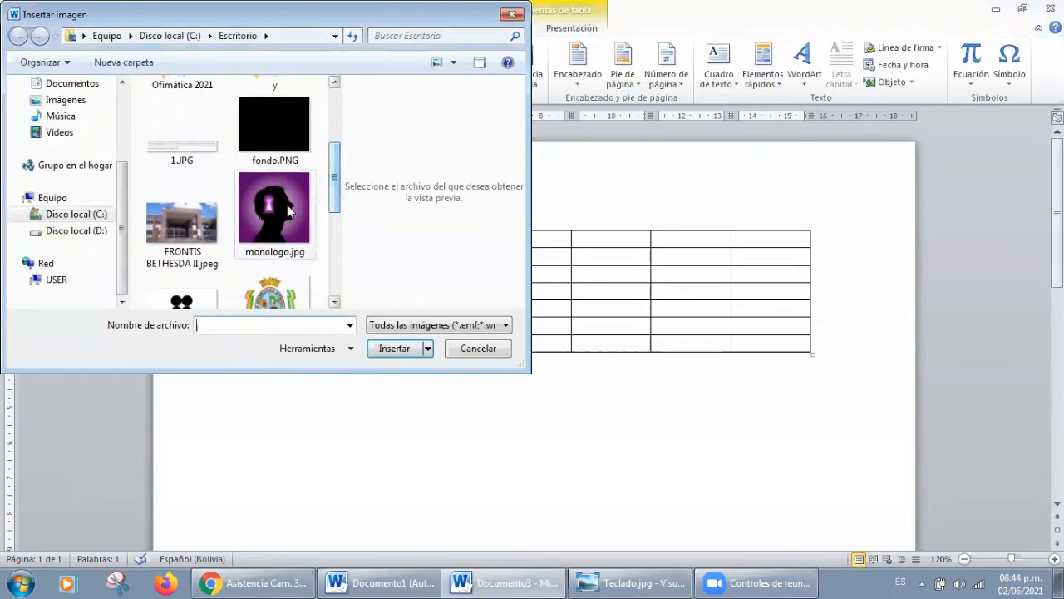
{"action": "left_click", "coordinate": [395, 346]}
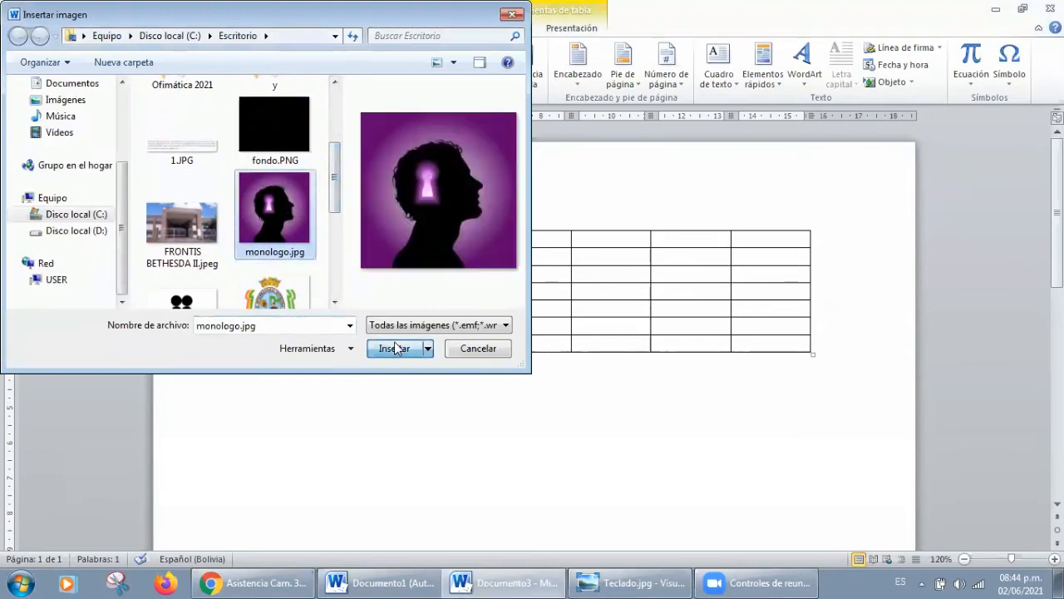
Step: Try narrowing the inserted picture to about 4.77 cm wide, and undo that resize
{"action": "left_click_drag", "start_coordinate": [1058, 213], "coordinate": [1058, 231]}
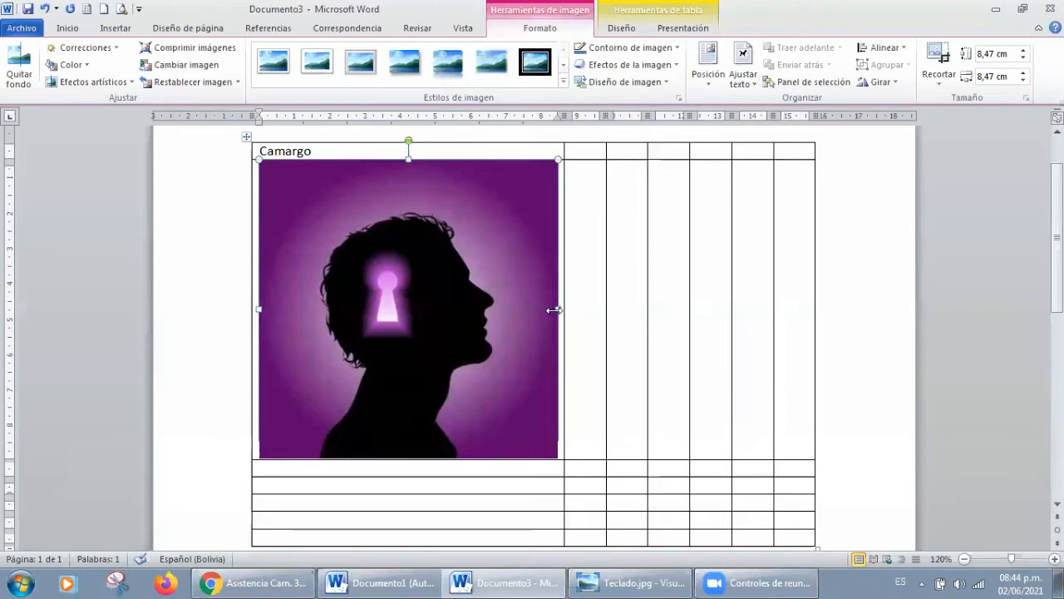
{"action": "left_click_drag", "start_coordinate": [557, 308], "coordinate": [427, 308]}
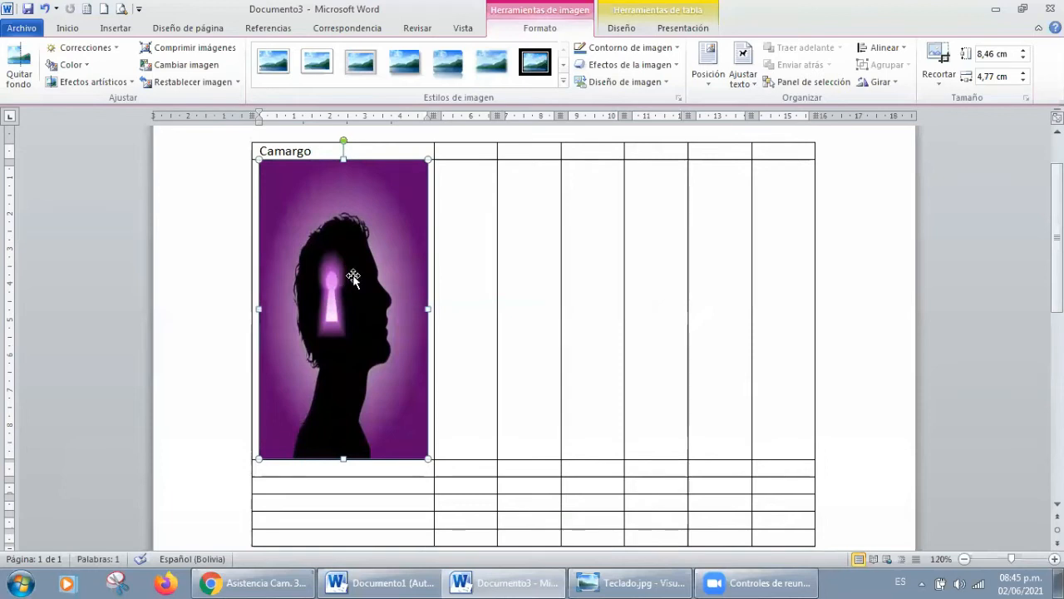
{"action": "key", "text": "ctrl+z"}
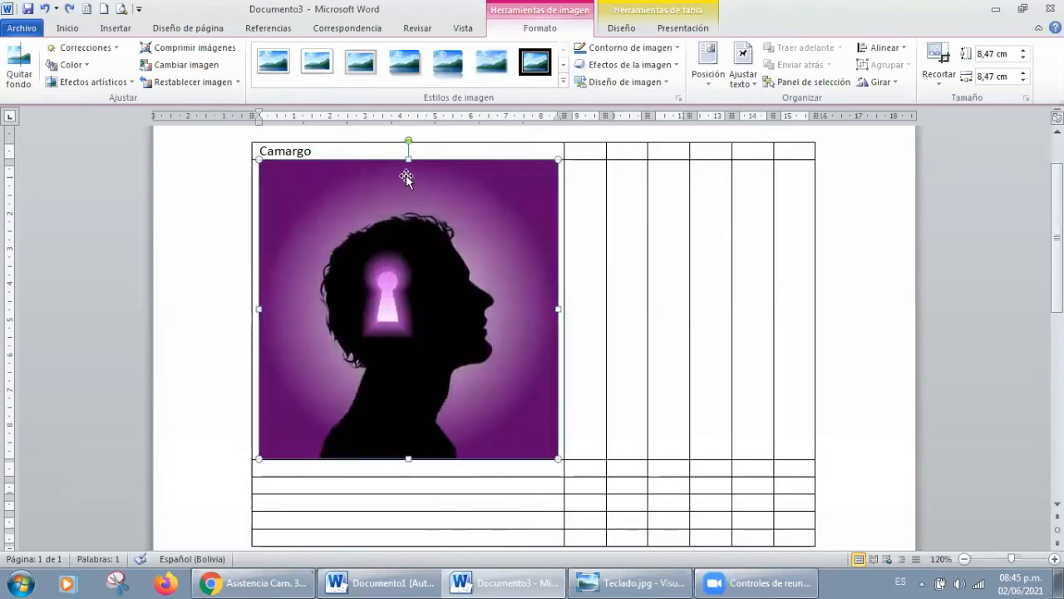
Step: Try reducing the picture's height to about 4.26 cm, and undo that resize
{"action": "left_click_drag", "start_coordinate": [409, 158], "coordinate": [408, 307]}
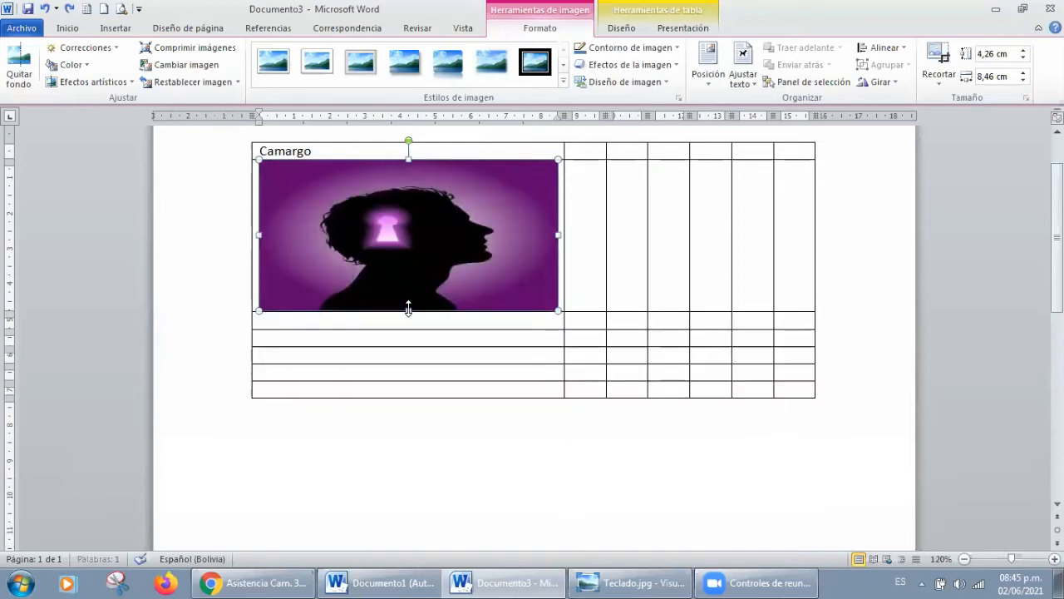
{"action": "key", "text": "ctrl+z"}
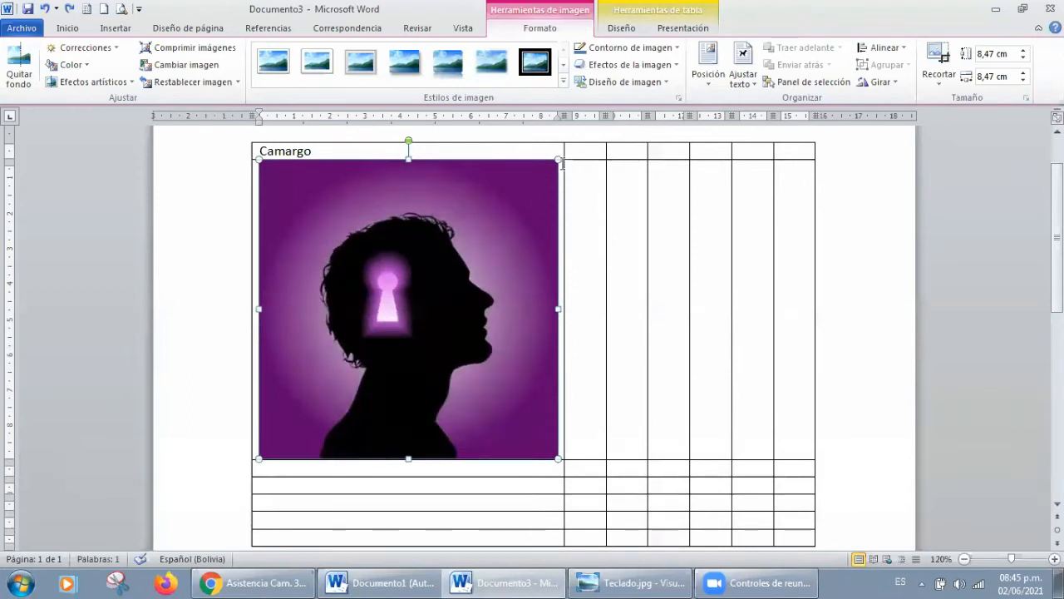
Step: Shrink the picture proportionally to about 1.63 cm square and move it to the fifth column of the second row
{"action": "left_click_drag", "start_coordinate": [556, 157], "coordinate": [346, 386]}
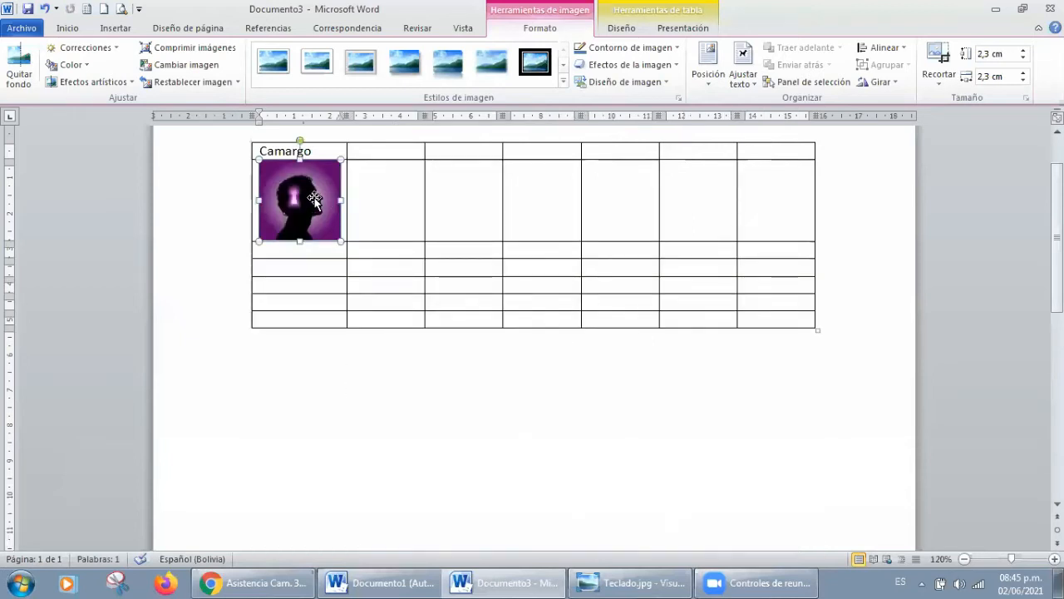
{"action": "left_click_drag", "start_coordinate": [341, 160], "coordinate": [317, 184]}
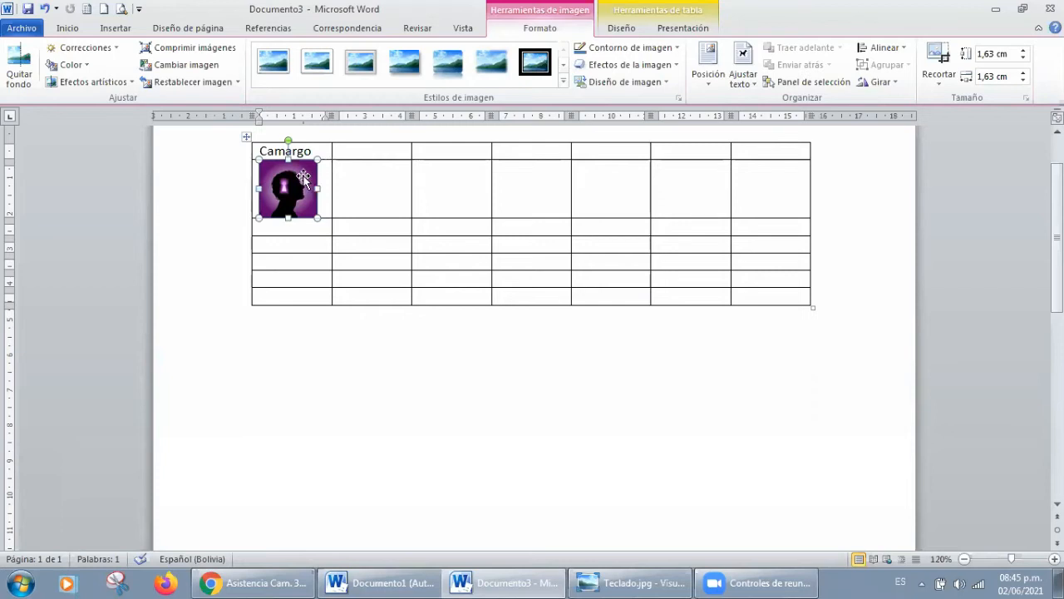
{"action": "left_click_drag", "start_coordinate": [303, 176], "coordinate": [282, 185]}
{"action": "left_click_drag", "start_coordinate": [282, 190], "coordinate": [609, 201]}
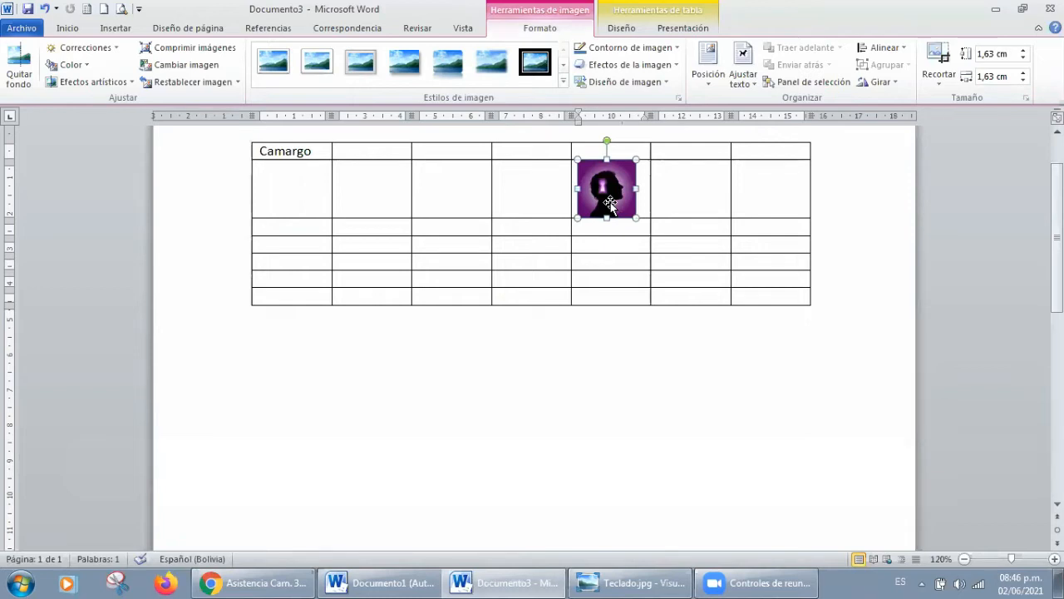
Step: Insert a 3-D pyramid column chart with its sample data into the picture's cell, and close the chart's data sheet
{"action": "left_click", "coordinate": [117, 28]}
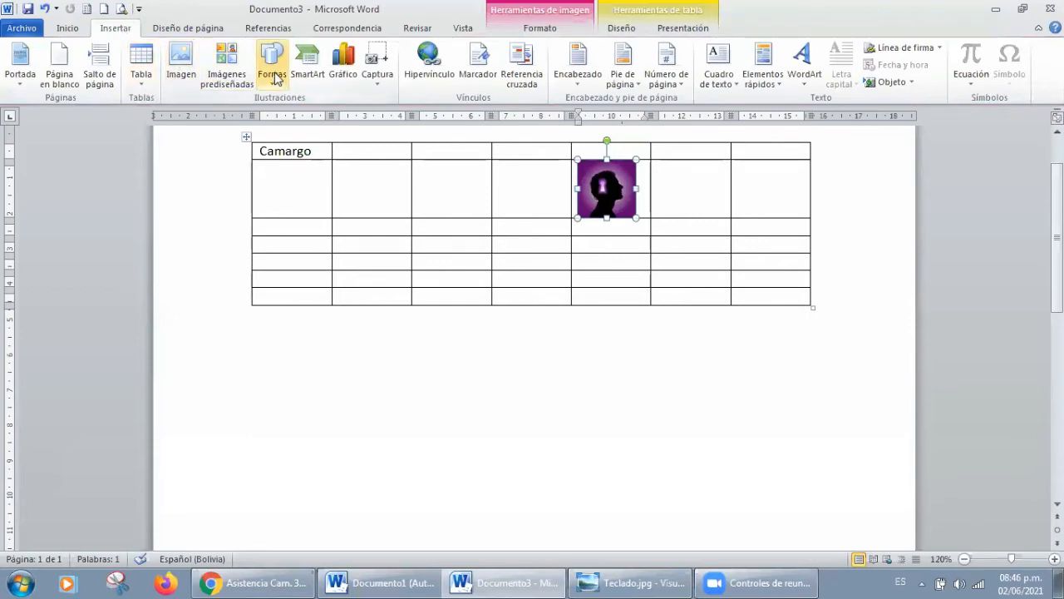
{"action": "left_click", "coordinate": [273, 75]}
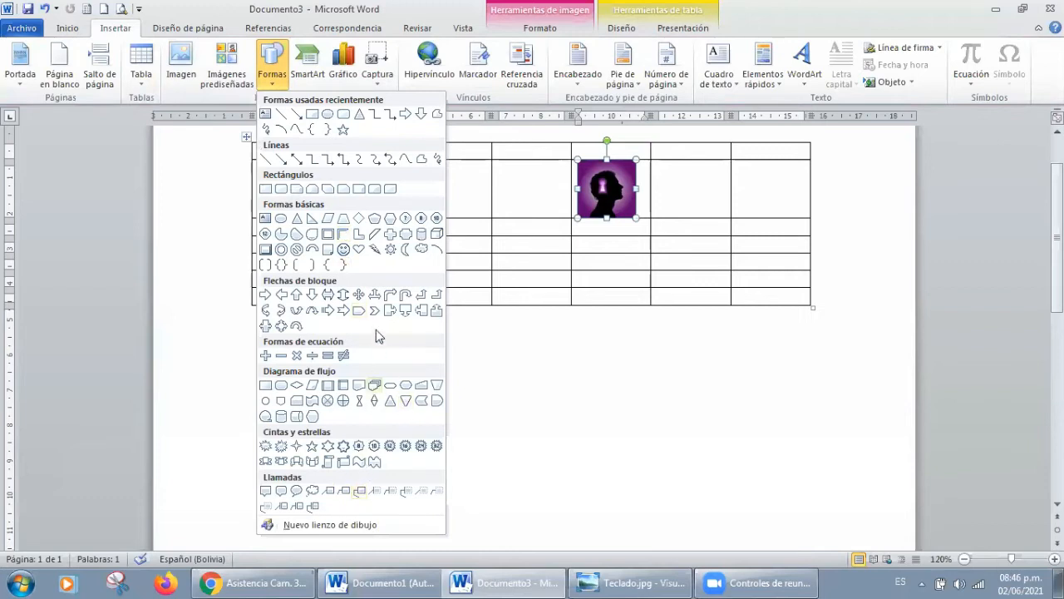
{"action": "left_click", "coordinate": [519, 196]}
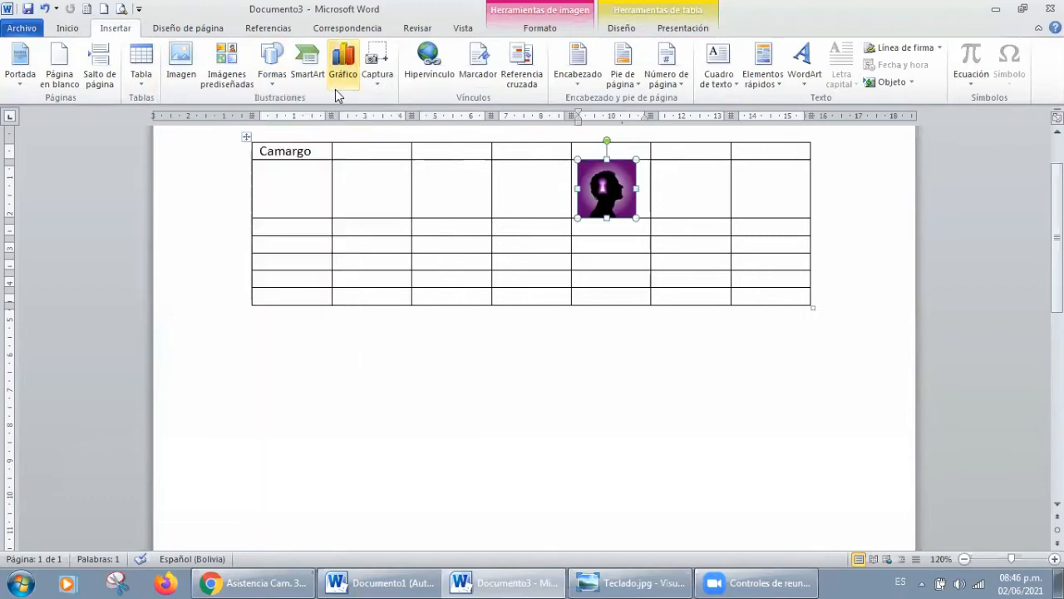
{"action": "left_click", "coordinate": [346, 75]}
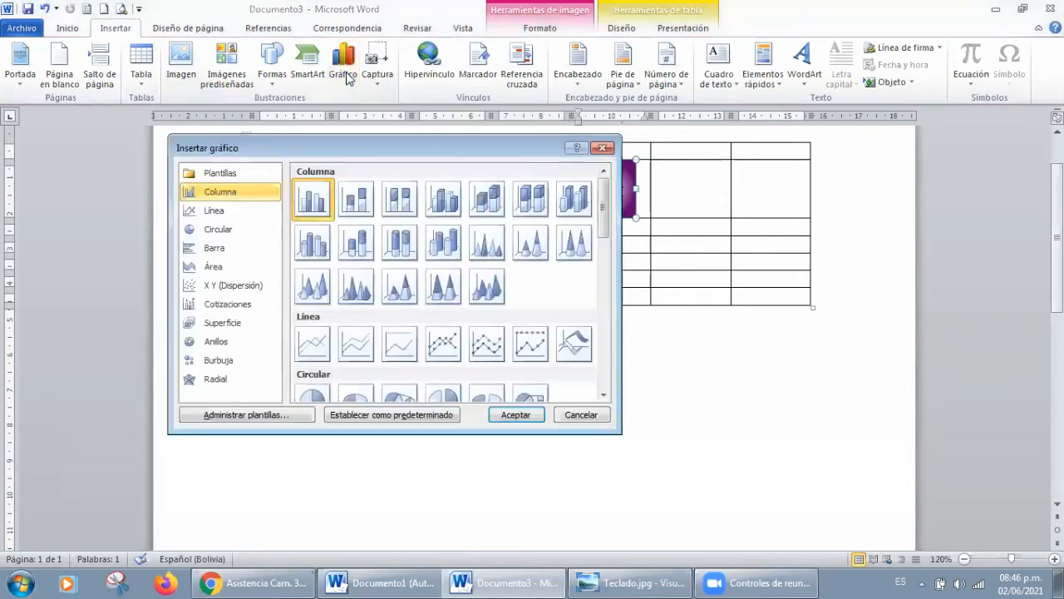
{"action": "left_click", "coordinate": [485, 295]}
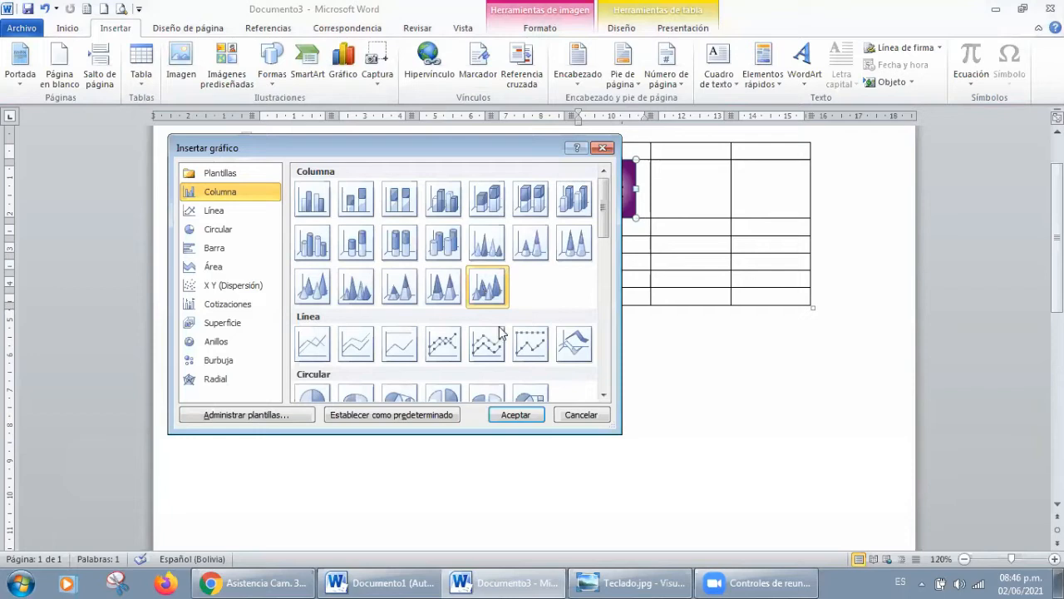
{"action": "left_click", "coordinate": [510, 408]}
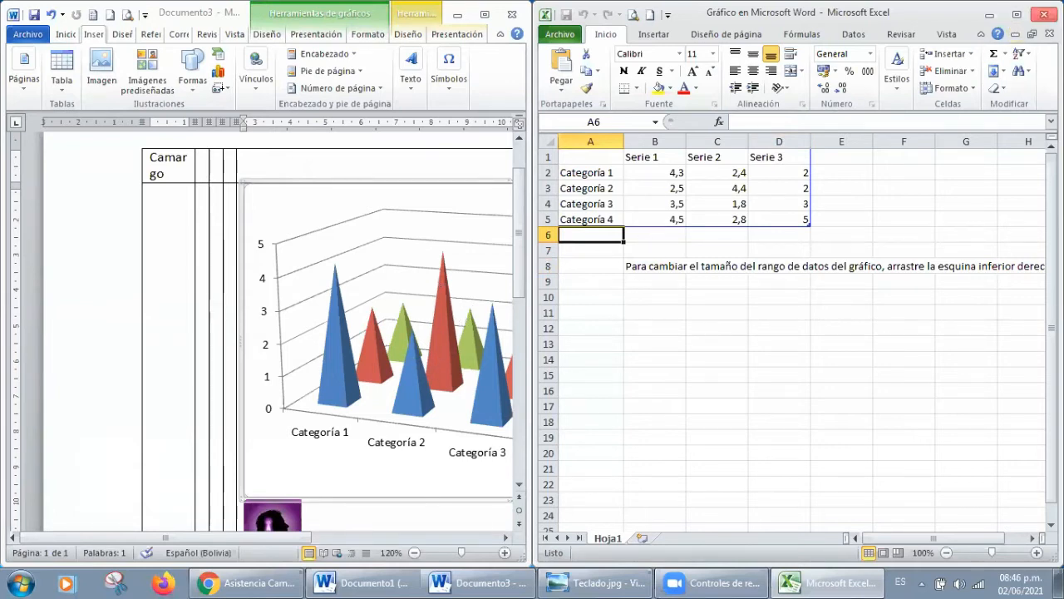
{"action": "left_click", "coordinate": [1044, 14]}
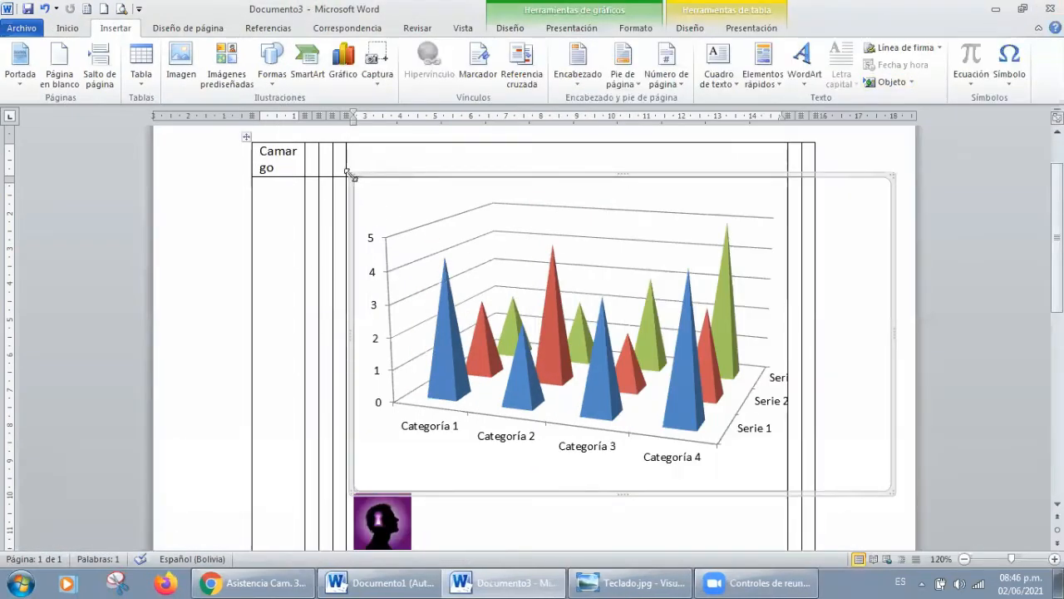
Step: Shrink the chart to a small strip above the picture in its table cell
{"action": "left_click_drag", "start_coordinate": [546, 343], "coordinate": [661, 411]}
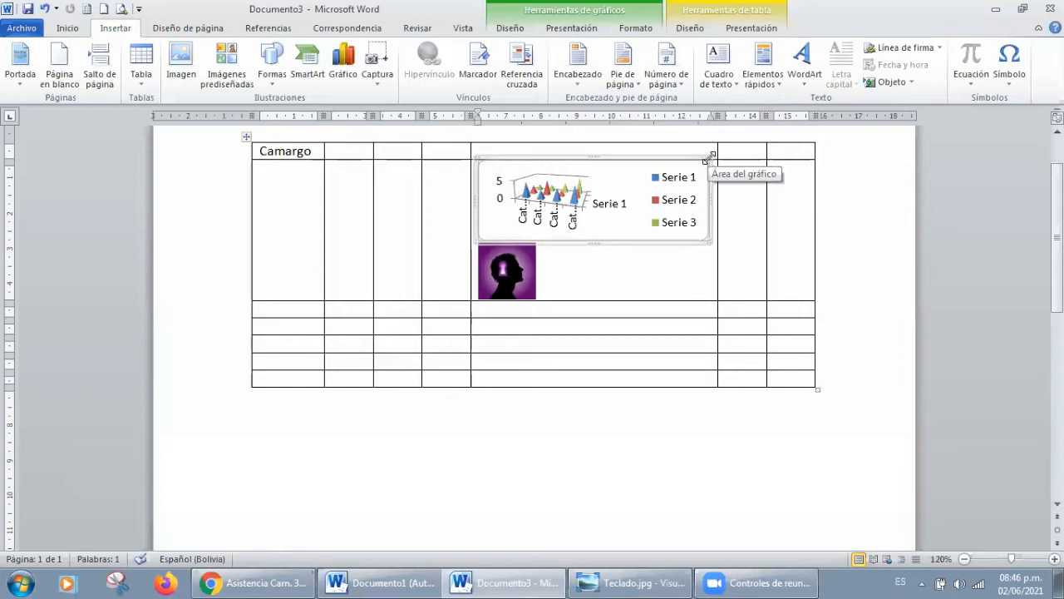
{"action": "left_click_drag", "start_coordinate": [706, 158], "coordinate": [674, 202]}
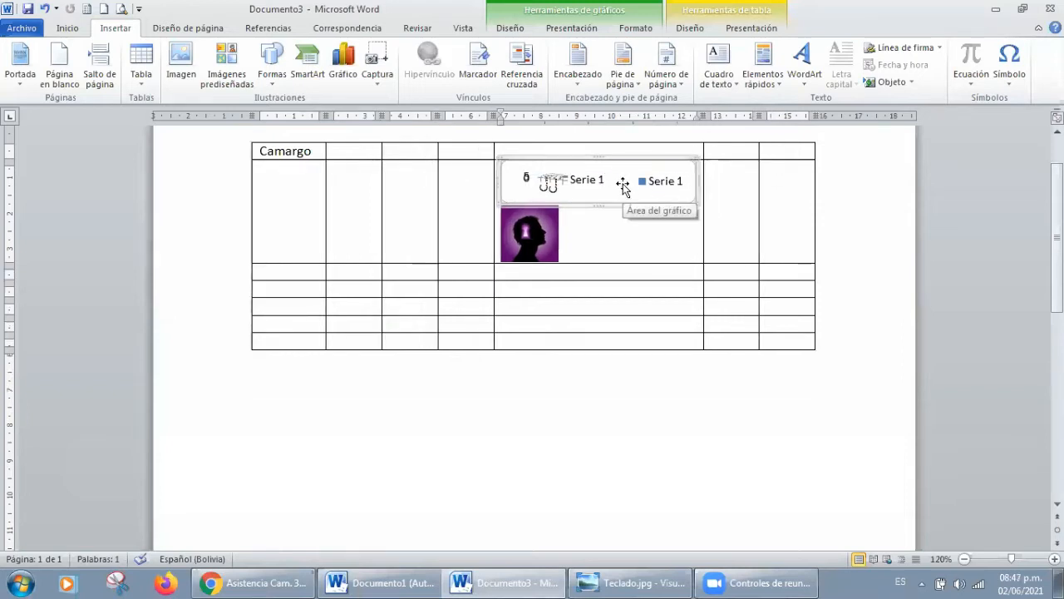
Step: Undo the chart's resizing and insertion, along with the picture's move, resizing and insertion
{"action": "key", "text": "ctrl+z"}
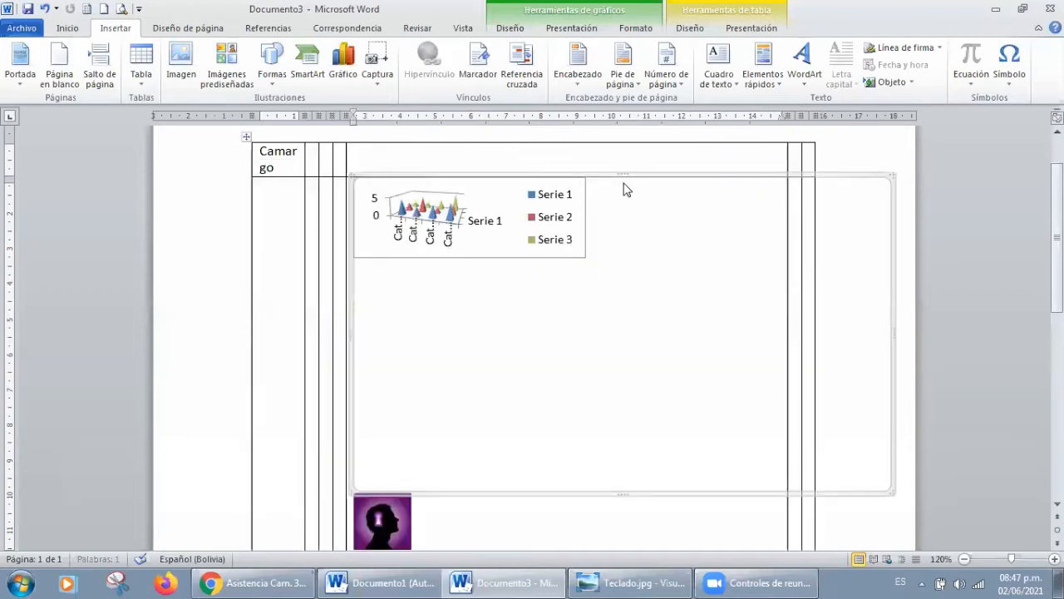
{"action": "key", "text": "ctrl+z"}
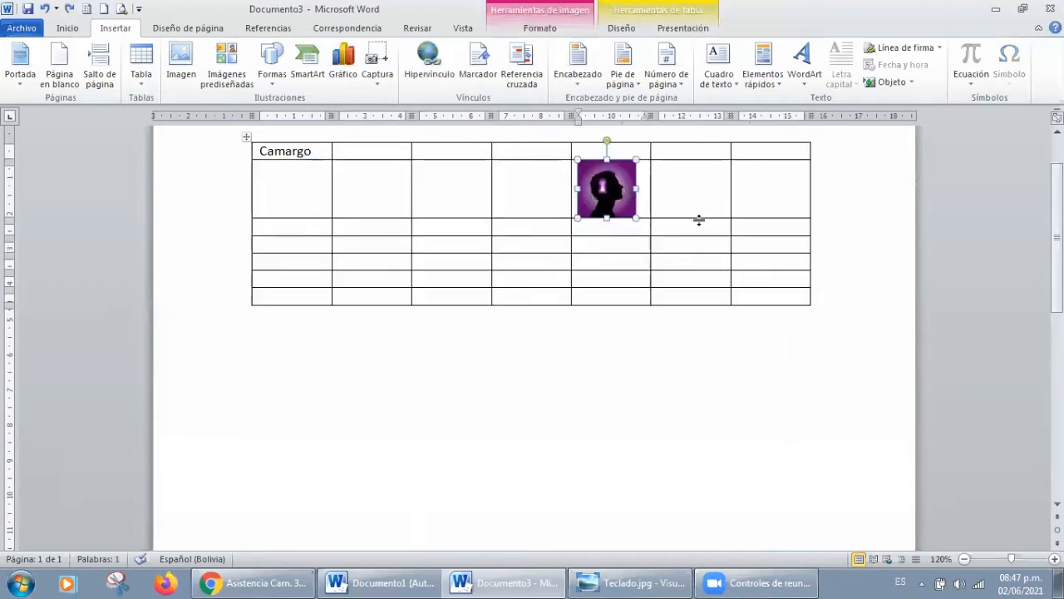
{"action": "key", "text": "ctrl+z"}
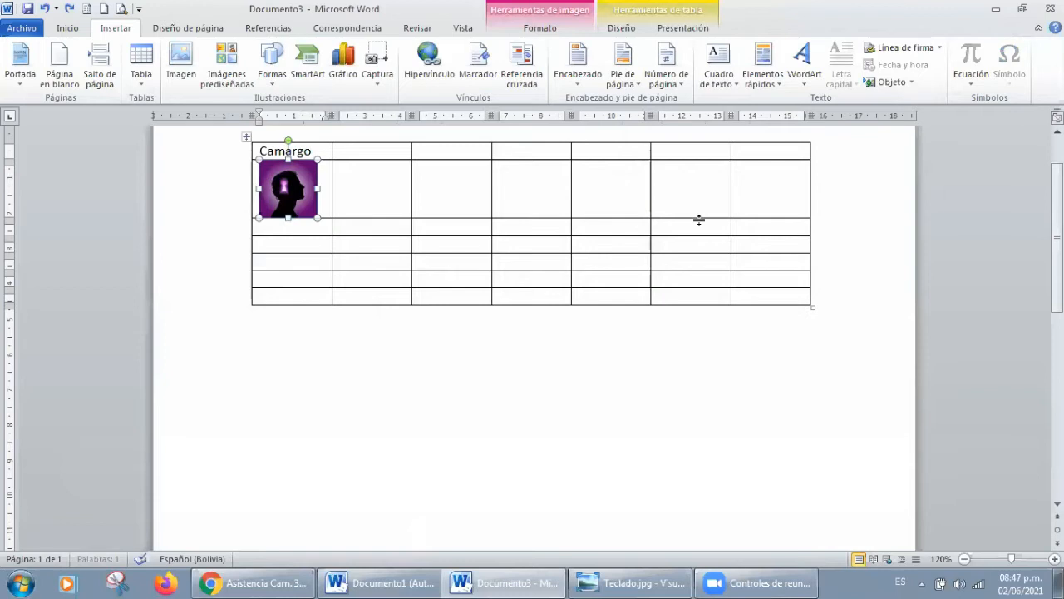
{"action": "key", "text": "ctrl+z"}
{"action": "key", "text": "ctrl+z"}
{"action": "key", "text": "ctrl+z"}
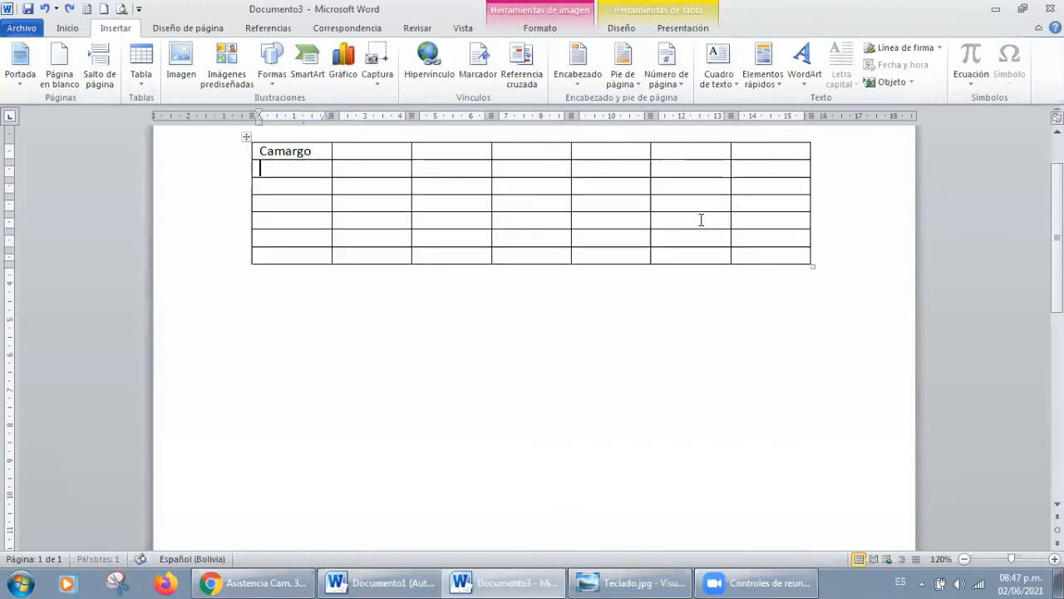
Step: Select the table's fourth column, and clear the selection by placing the cursor in the first row's fifth cell
{"action": "left_click", "coordinate": [701, 220]}
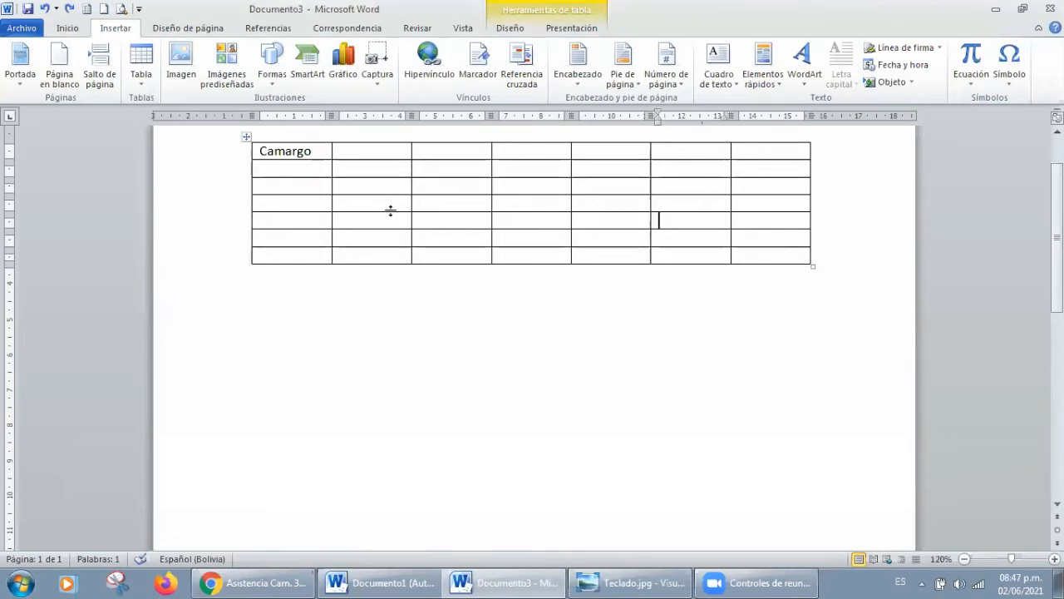
{"action": "scroll", "coordinate": [660, 219], "scroll_direction": "up", "scroll_amount": 2}
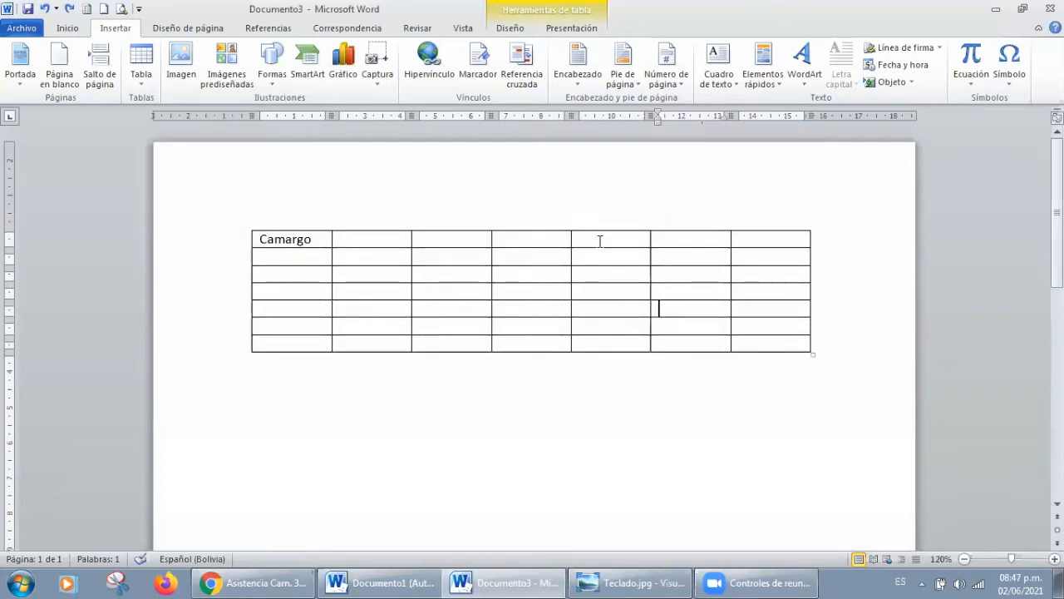
{"action": "left_click", "coordinate": [541, 207]}
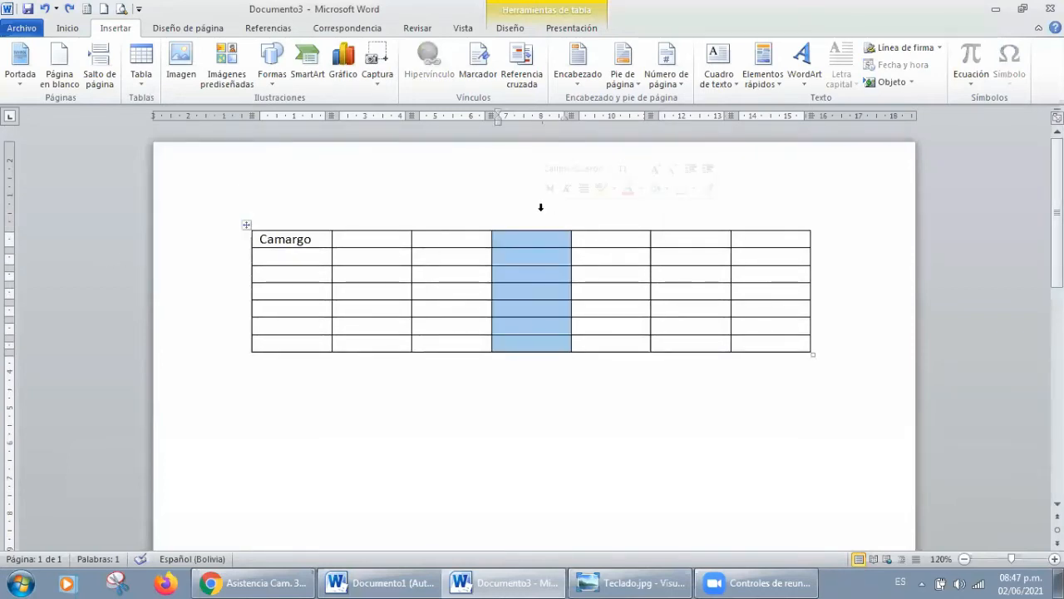
{"action": "left_click", "coordinate": [623, 240]}
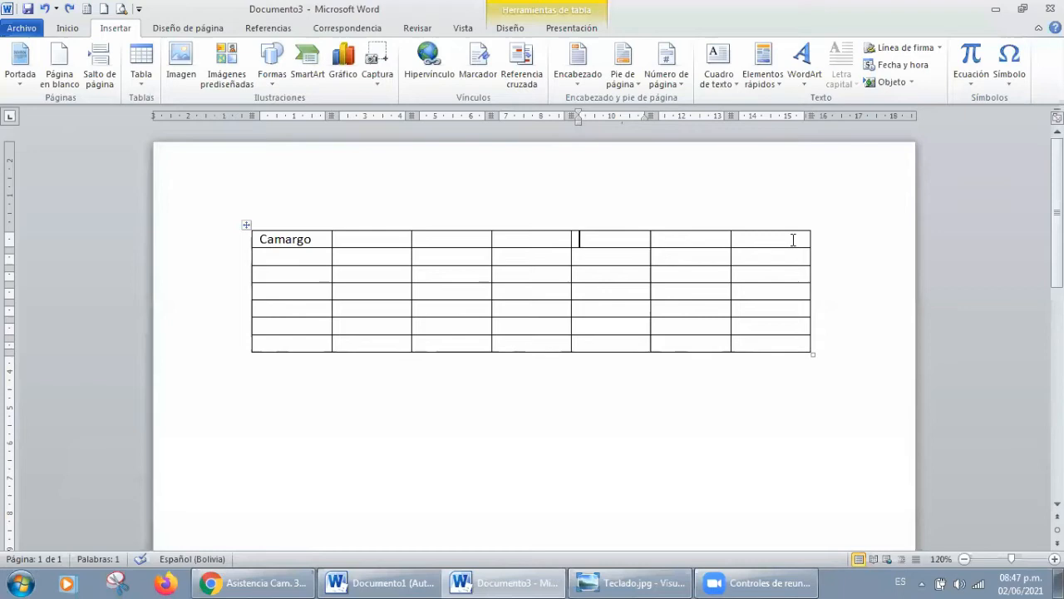
Step: Add one new row below the table's last row from the end of that row
{"action": "left_click", "coordinate": [814, 344]}
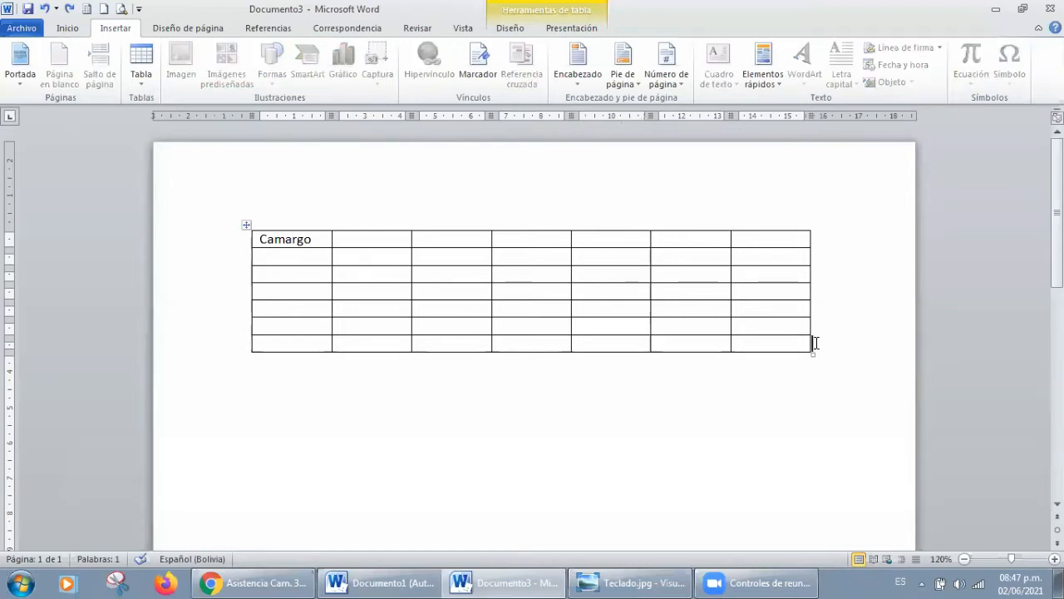
{"action": "key", "text": "Return"}
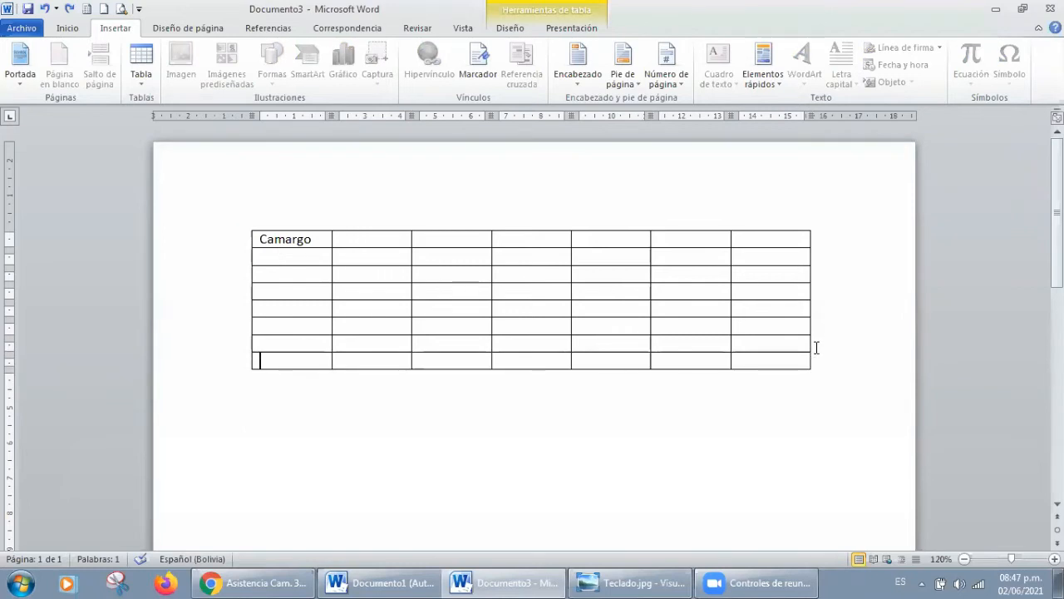
Step: Show the keyboard picture Teclado.jpg in the photo viewer, and return to the table document in Word
{"action": "left_click", "coordinate": [630, 583]}
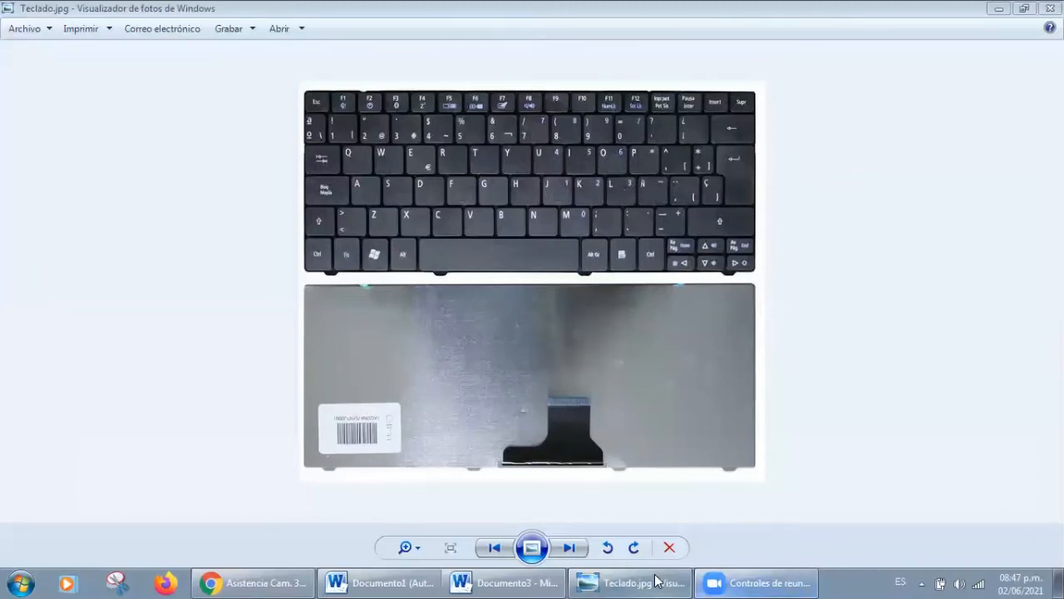
{"action": "left_click", "coordinate": [529, 581]}
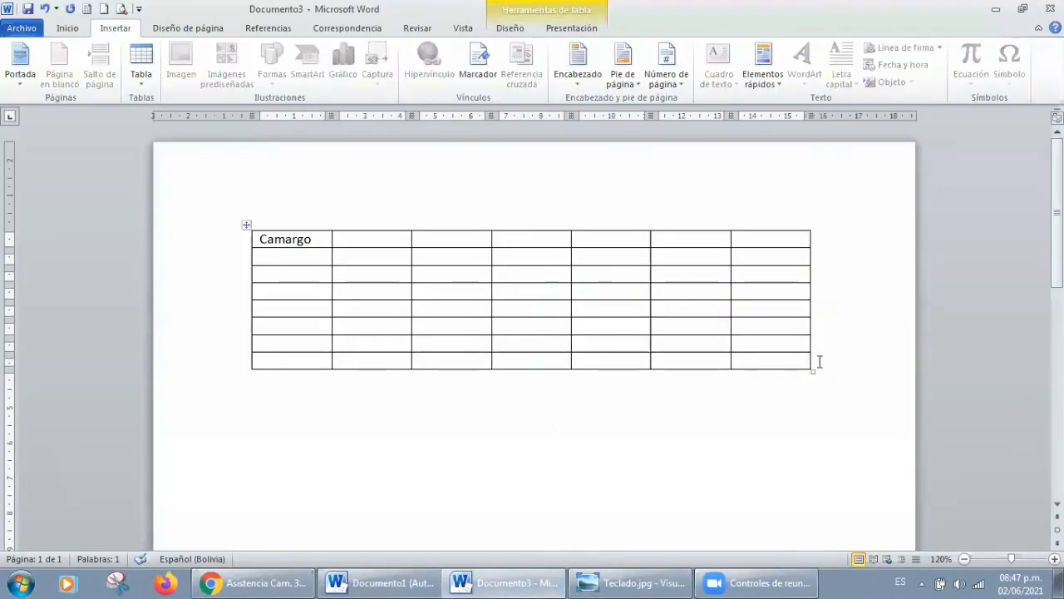
Step: Add three more rows at the end of the table
{"action": "key", "text": "Return"}
{"action": "key", "text": "Return"}
{"action": "key", "text": "Return"}
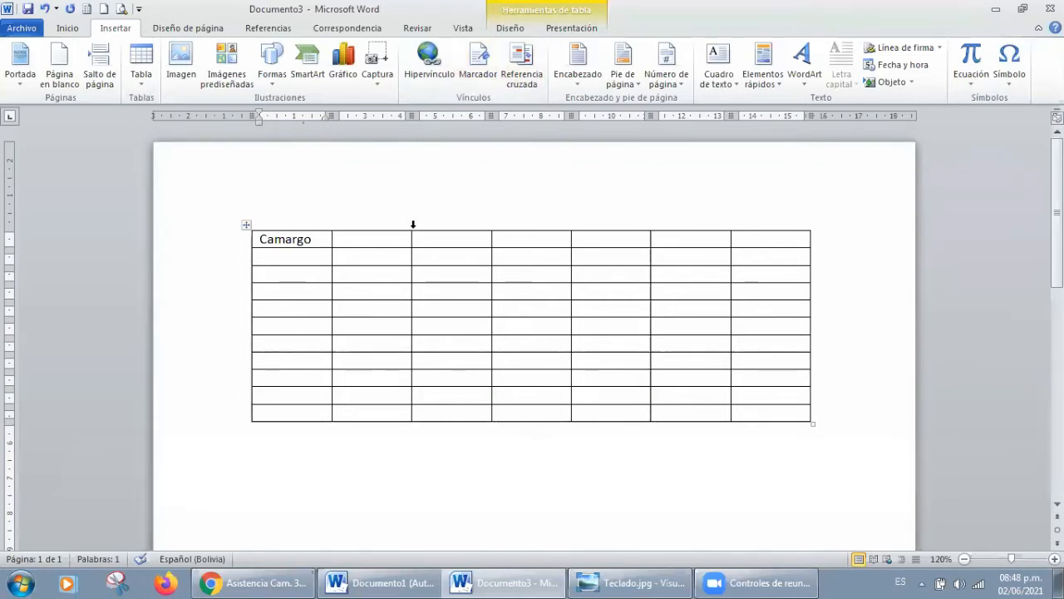
Step: Select the table's fourth column, second row, third column and first column one after another
{"action": "left_click", "coordinate": [506, 220]}
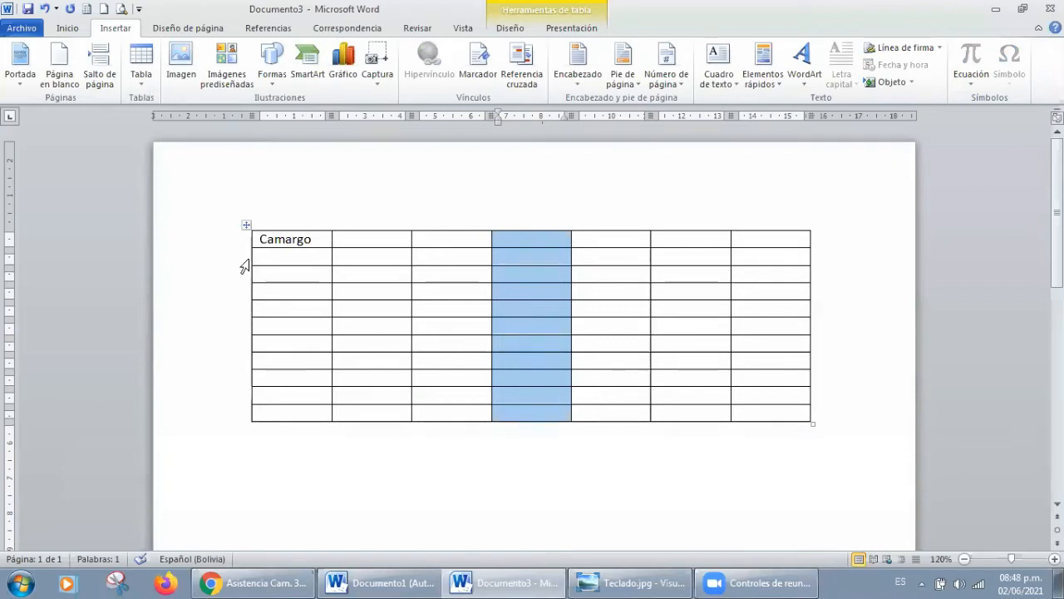
{"action": "left_click", "coordinate": [247, 260]}
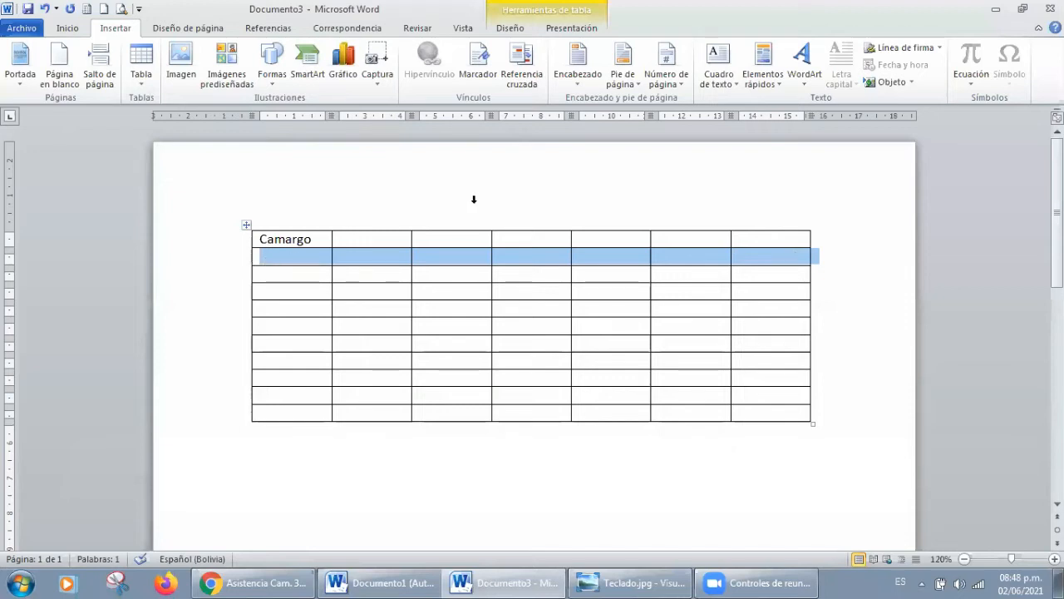
{"action": "left_click", "coordinate": [451, 226]}
{"action": "left_click", "coordinate": [253, 224]}
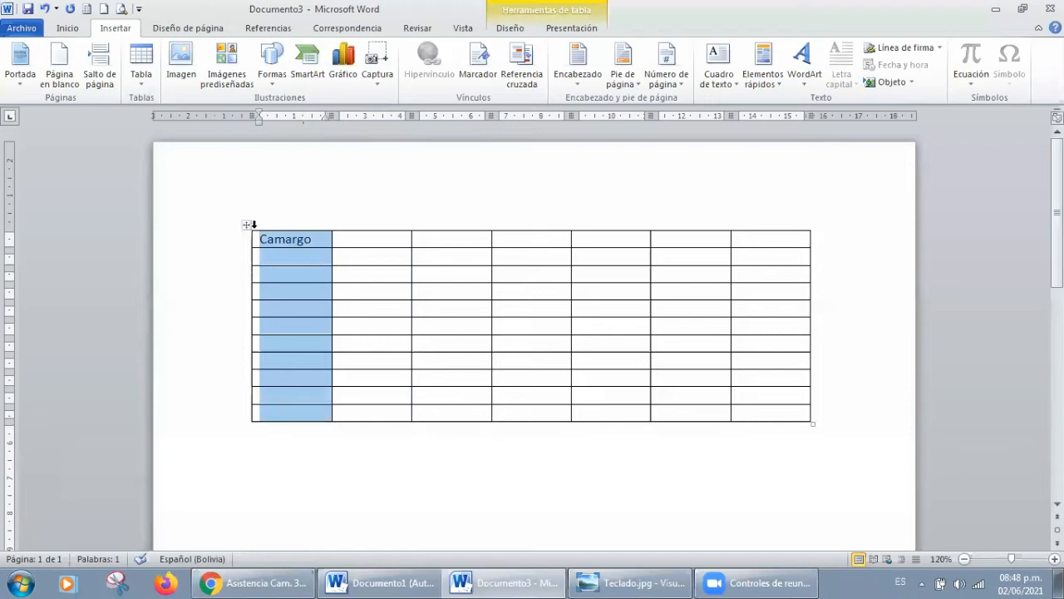
Step: Select the entire table and delete it from the document
{"action": "left_click", "coordinate": [246, 227]}
{"action": "key", "text": "BackSpace"}
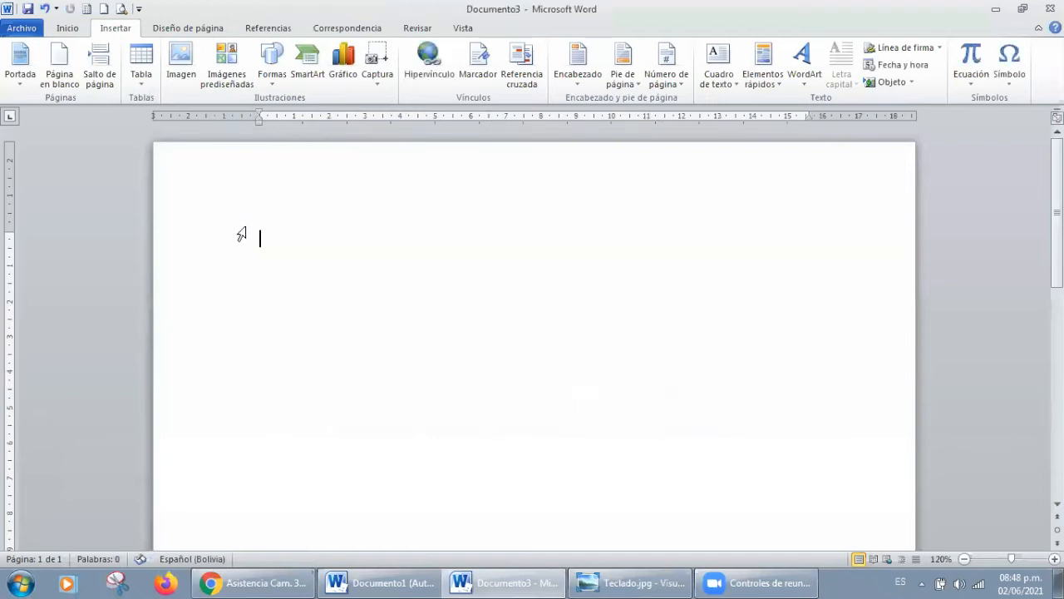
Step: Insert a table with 5 columns and 45 rows, using an automatic fixed column width, and review it down to its last row
{"action": "left_click", "coordinate": [135, 71]}
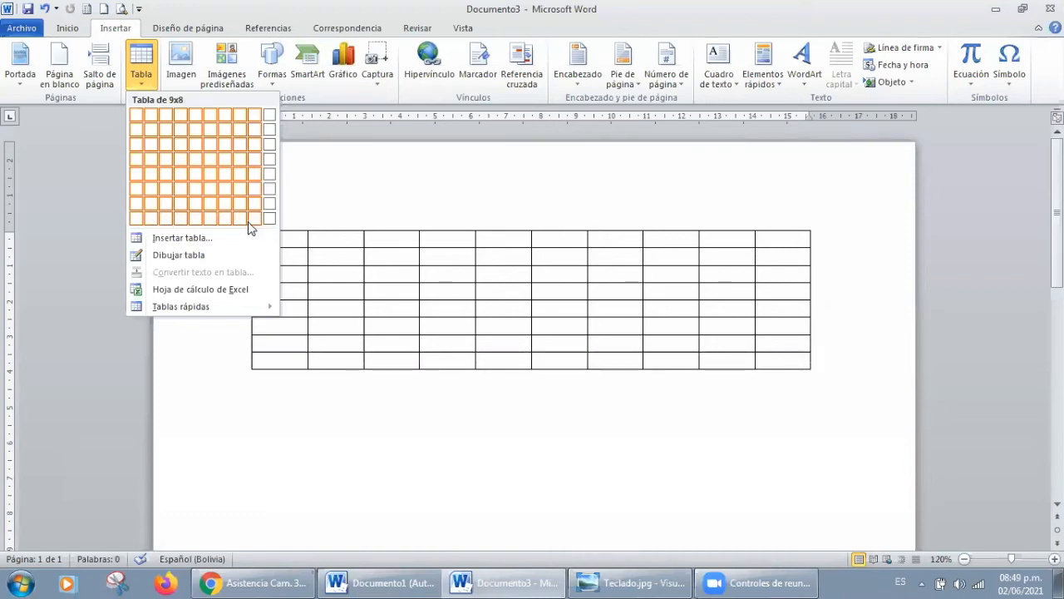
{"action": "left_click", "coordinate": [178, 243]}
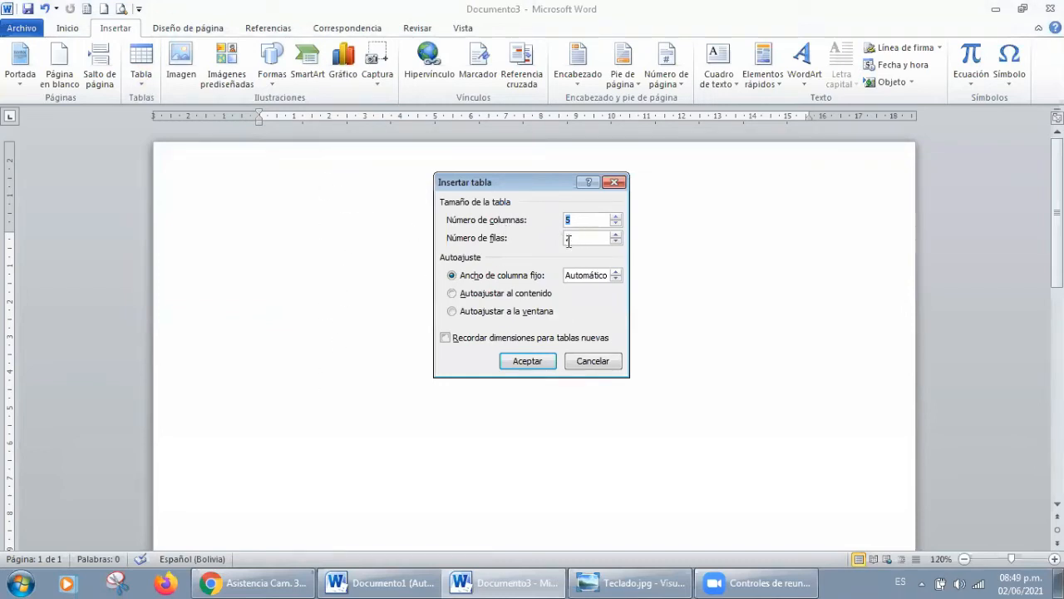
{"action": "left_click", "coordinate": [615, 235]}
{"action": "left_click", "coordinate": [615, 234]}
{"action": "left_click_drag", "start_coordinate": [574, 237], "coordinate": [562, 242]}
{"action": "type", "text": "45"}
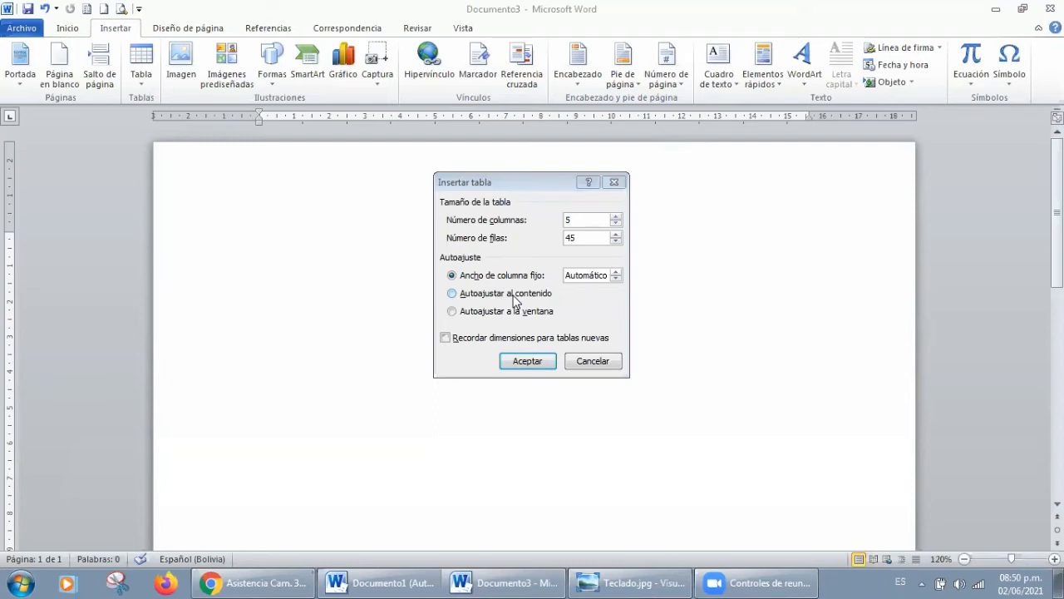
{"action": "left_click", "coordinate": [494, 314]}
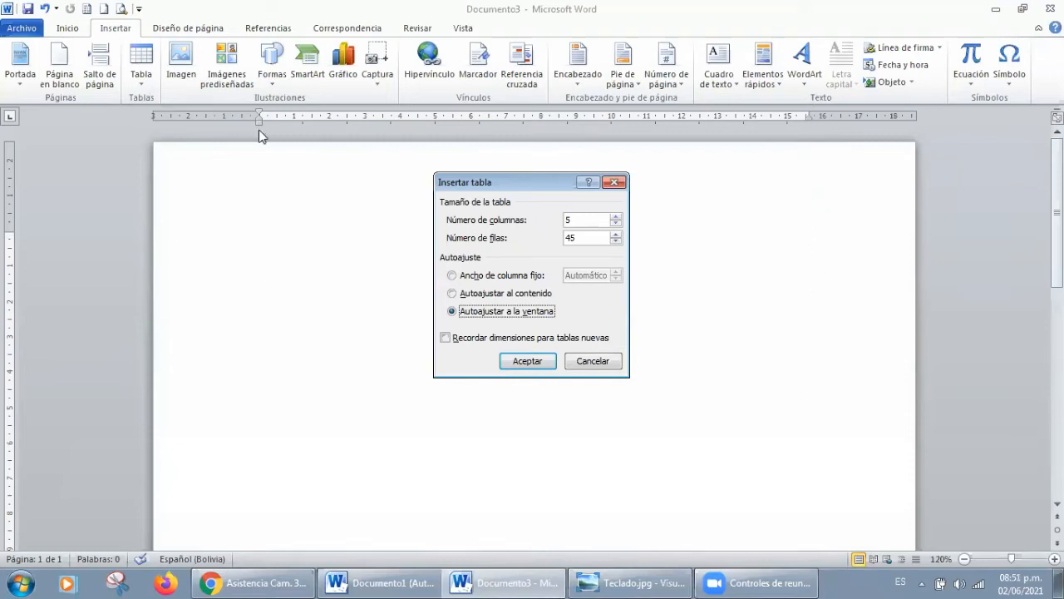
{"action": "left_click", "coordinate": [453, 276]}
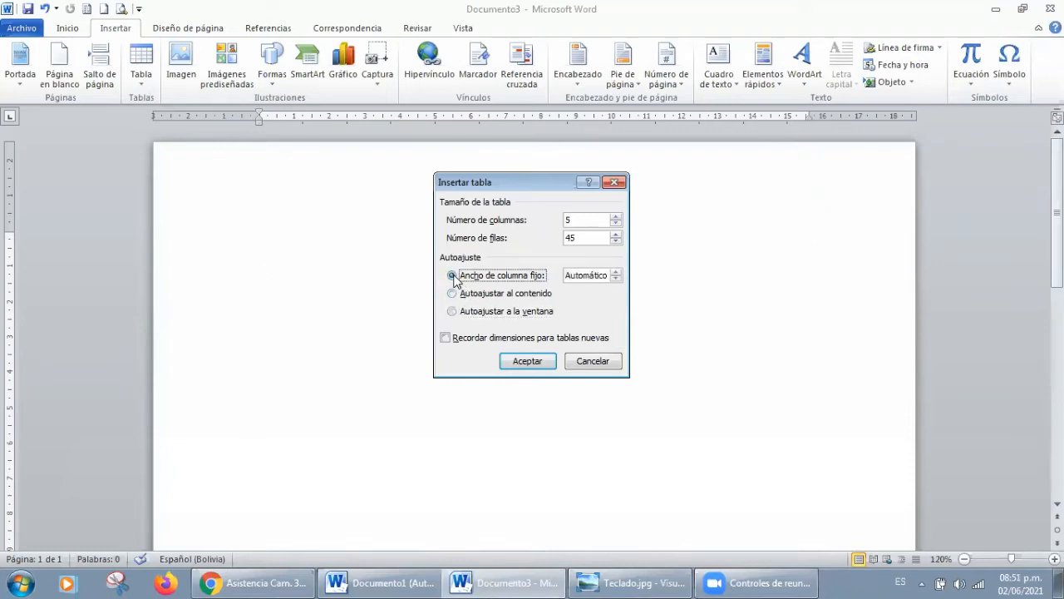
{"action": "left_click", "coordinate": [529, 362]}
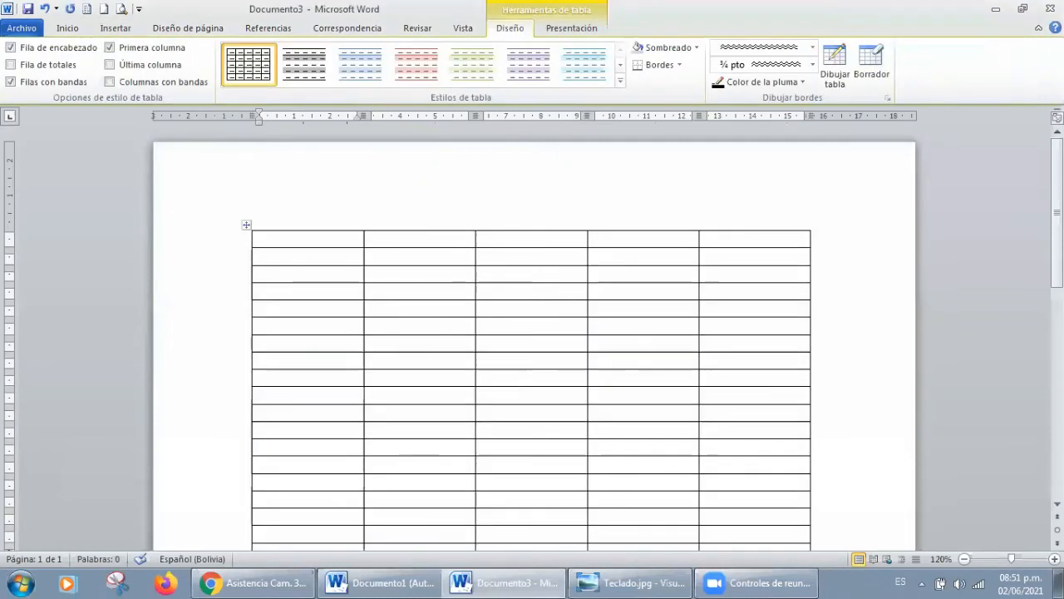
{"action": "scroll", "coordinate": [532, 333], "scroll_direction": "down", "scroll_amount": 5}
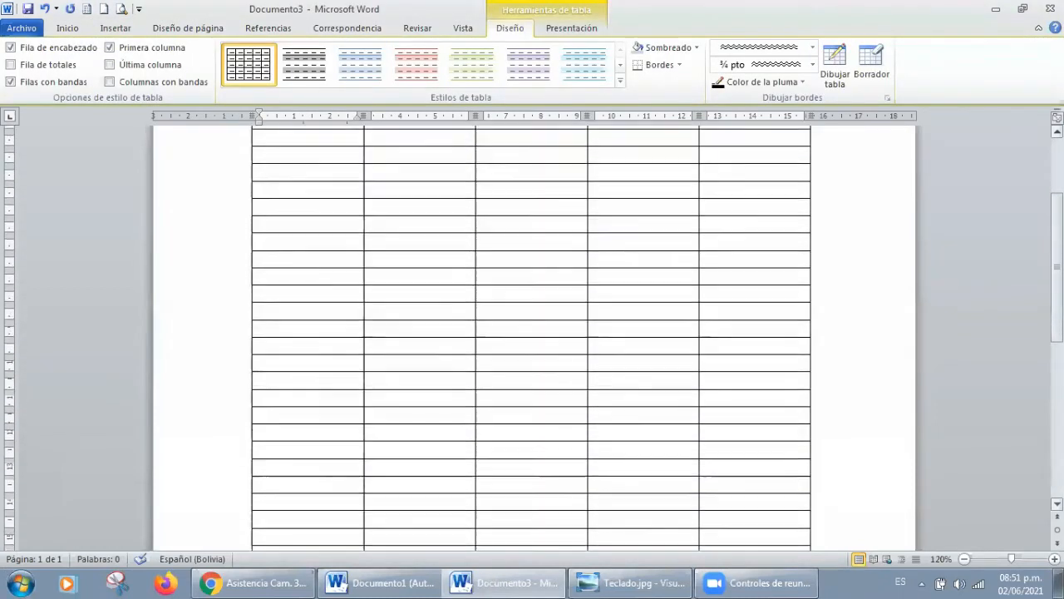
{"action": "scroll", "coordinate": [532, 333], "scroll_direction": "down", "scroll_amount": 5}
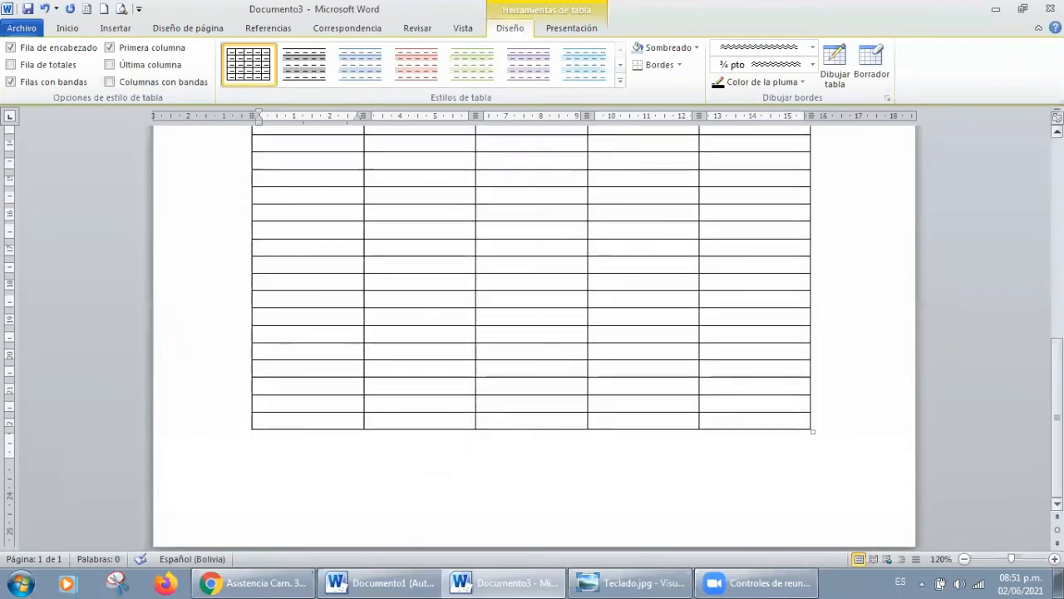
{"action": "scroll", "coordinate": [532, 333], "scroll_direction": "up", "scroll_amount": 10}
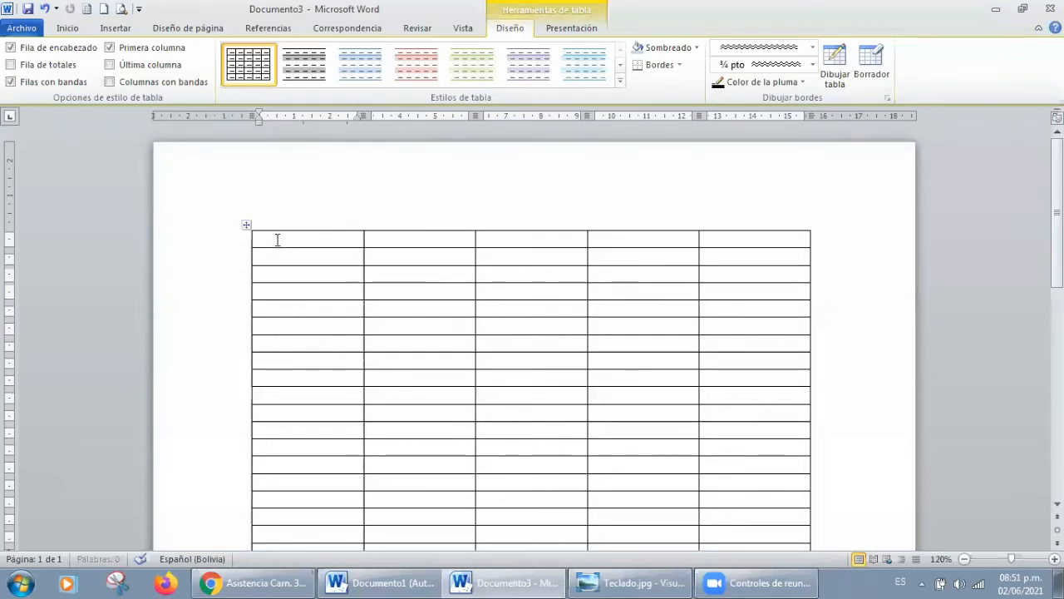
Step: Place the cursor in the first row's last cell, show the keyboard picture Teclado.jpg, and return to Word with the cursor in the first cell
{"action": "left_click", "coordinate": [721, 240]}
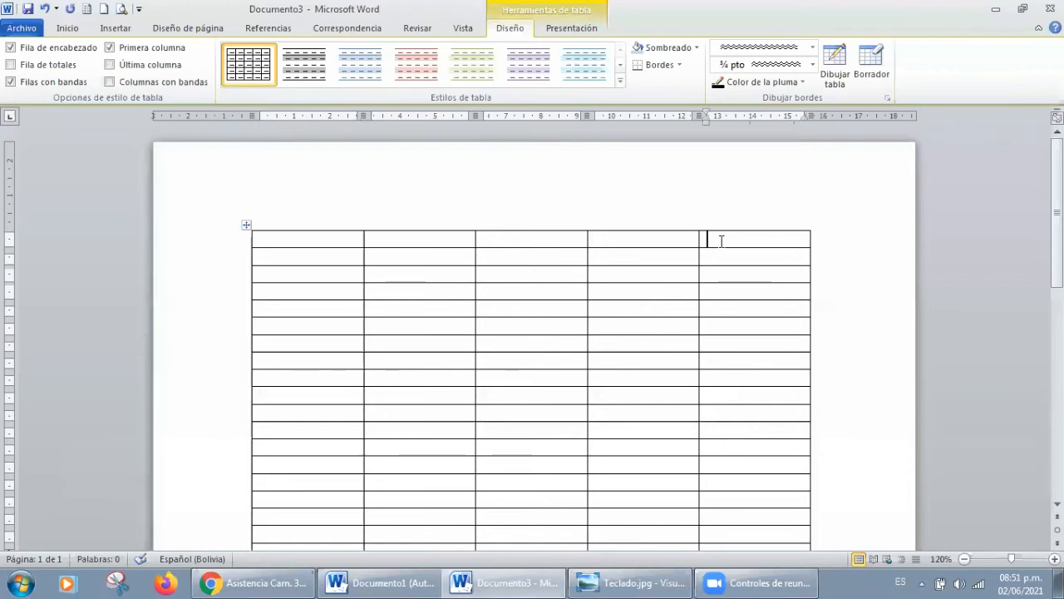
{"action": "left_click", "coordinate": [600, 581]}
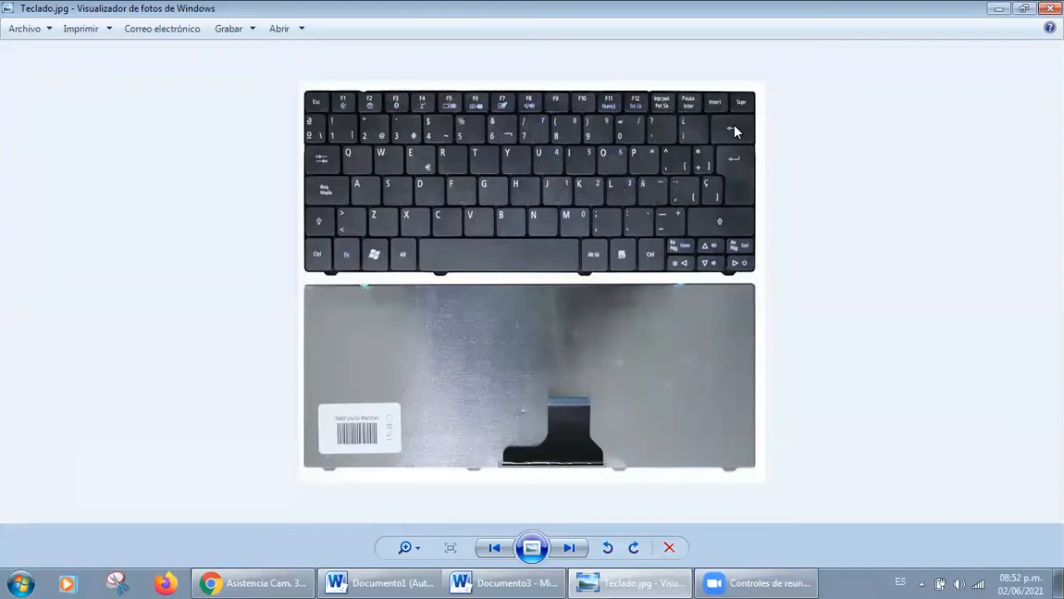
{"action": "left_click", "coordinate": [999, 9]}
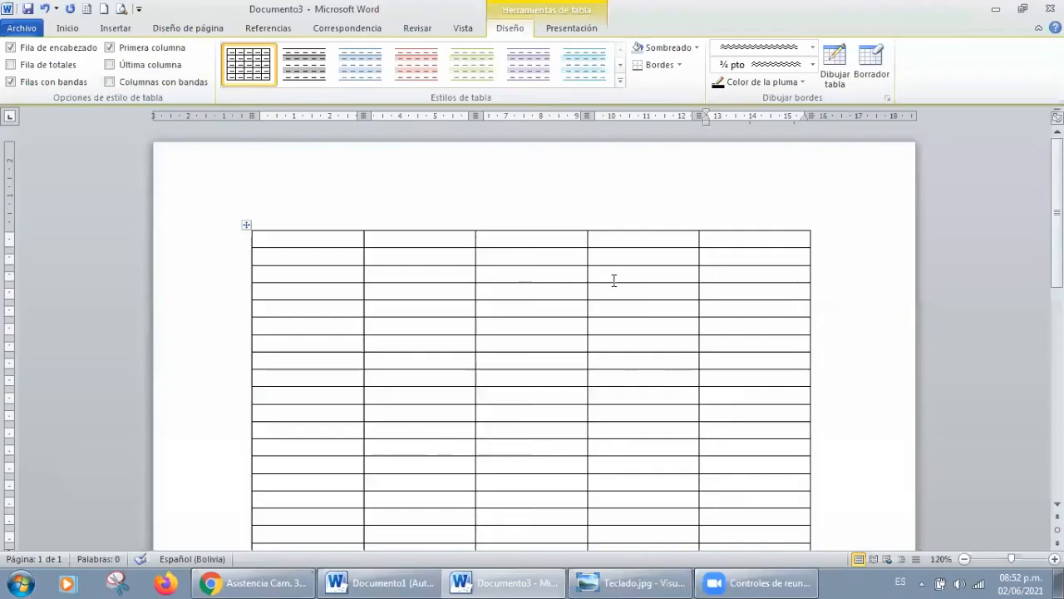
{"action": "left_click", "coordinate": [304, 241]}
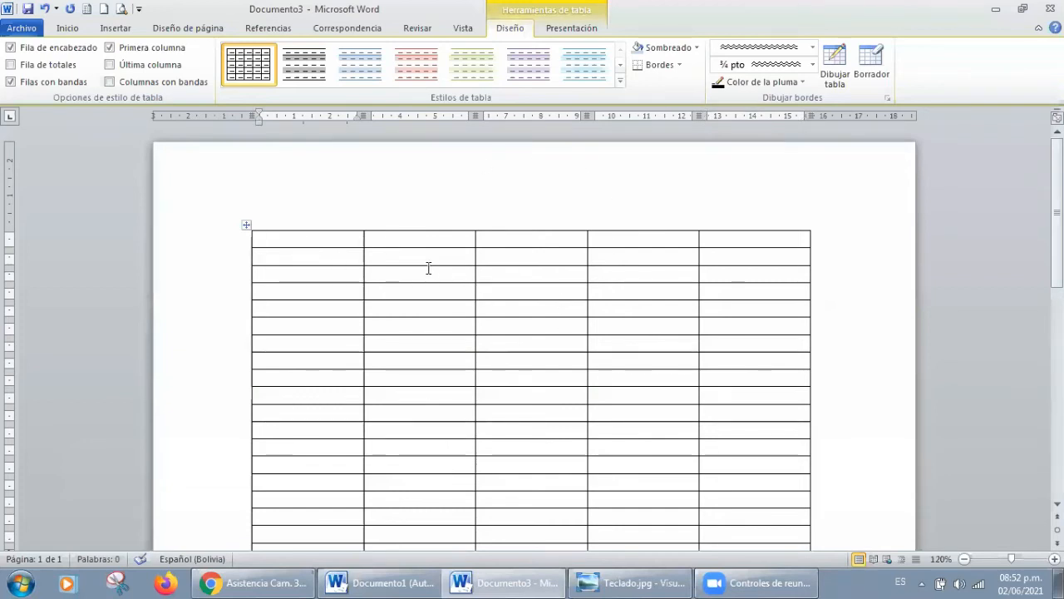
Step: Select the entire table and delete it, consulting the keyboard picture Teclado.jpg in the photo viewer before and after the deletion
{"action": "left_click", "coordinate": [245, 226]}
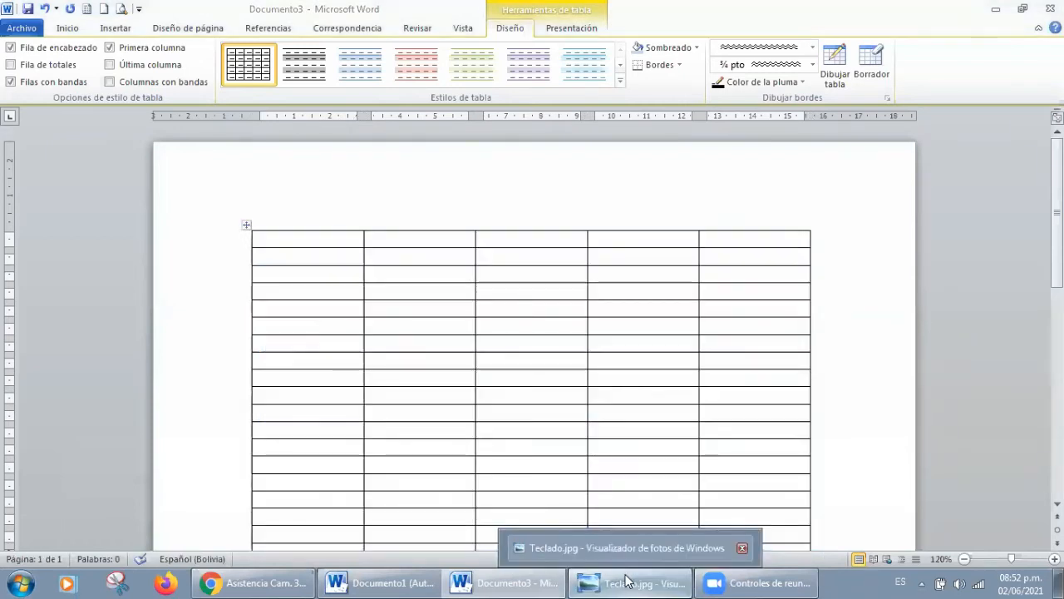
{"action": "left_click", "coordinate": [630, 582]}
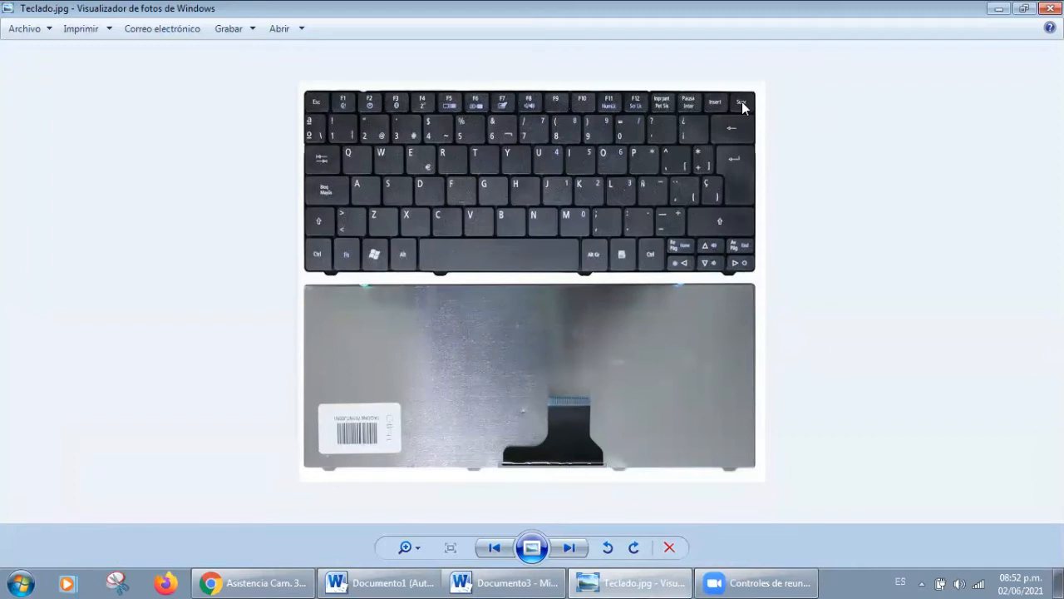
{"action": "left_click", "coordinate": [998, 9]}
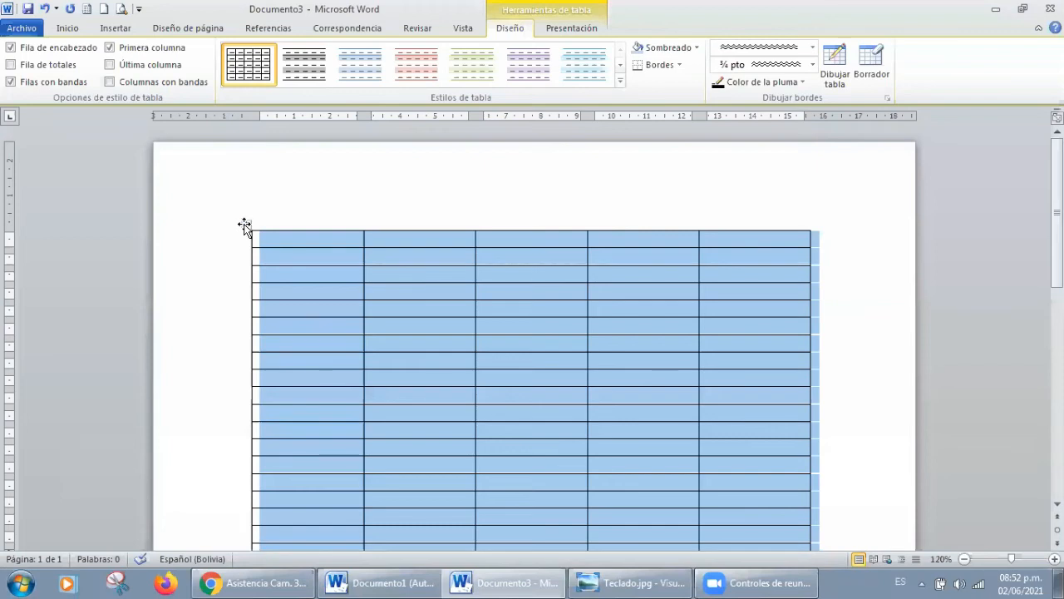
{"action": "left_click", "coordinate": [244, 226]}
{"action": "key", "text": "BackSpace"}
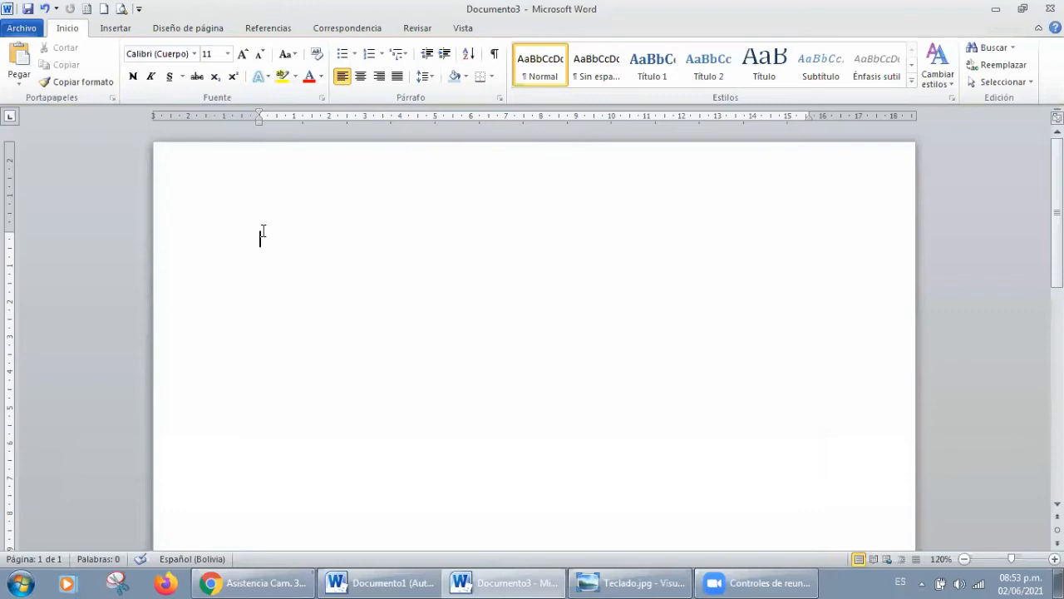
{"action": "left_click", "coordinate": [639, 582]}
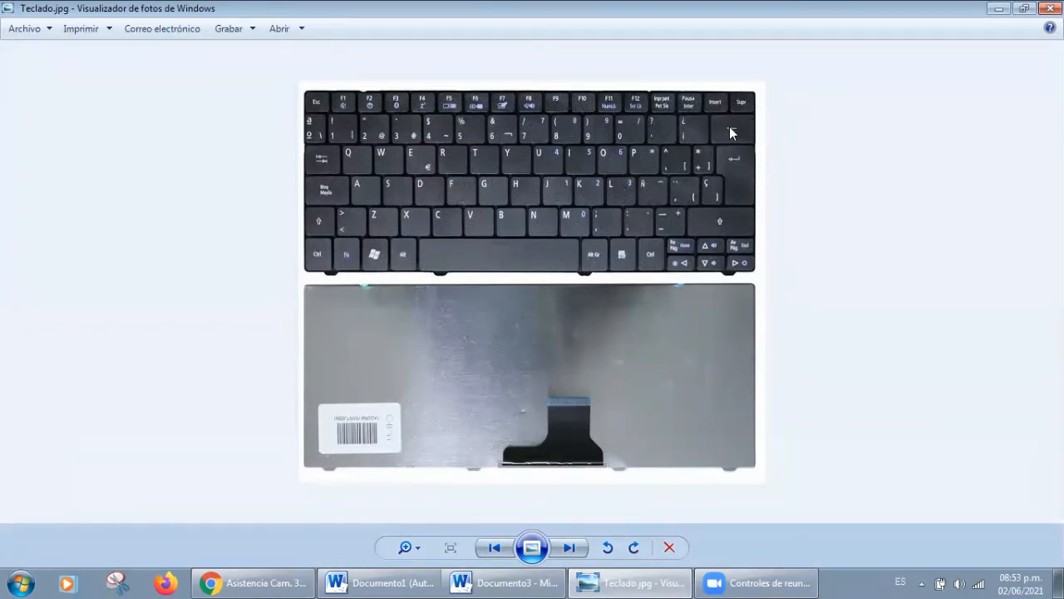
{"action": "left_click", "coordinate": [999, 8]}
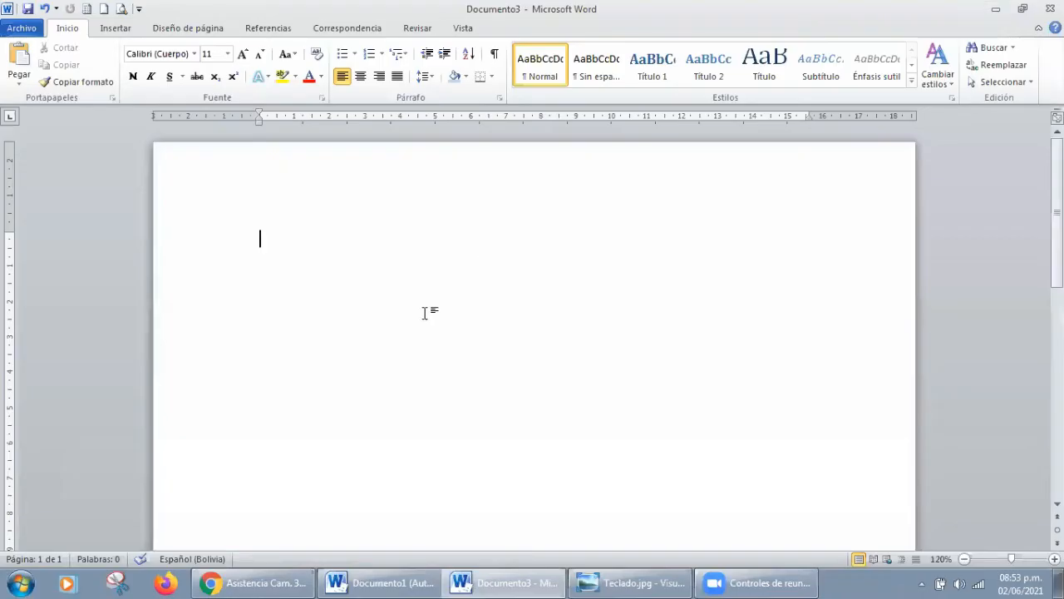
Step: Draw a single-cell table about 5.5 cm wide at the start of the page with the Draw Table tool
{"action": "left_click", "coordinate": [104, 31]}
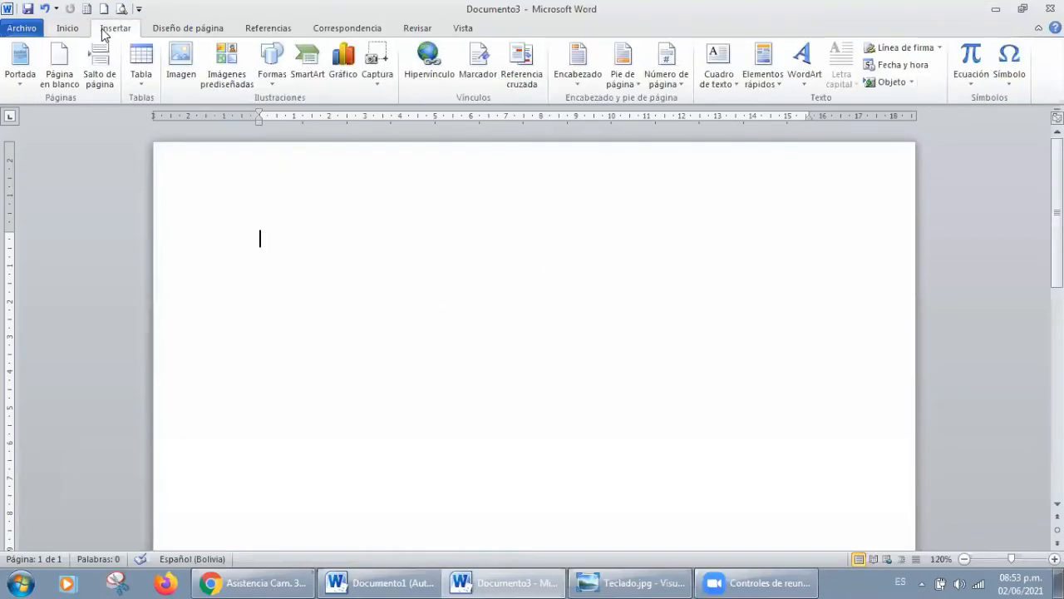
{"action": "left_click", "coordinate": [137, 76]}
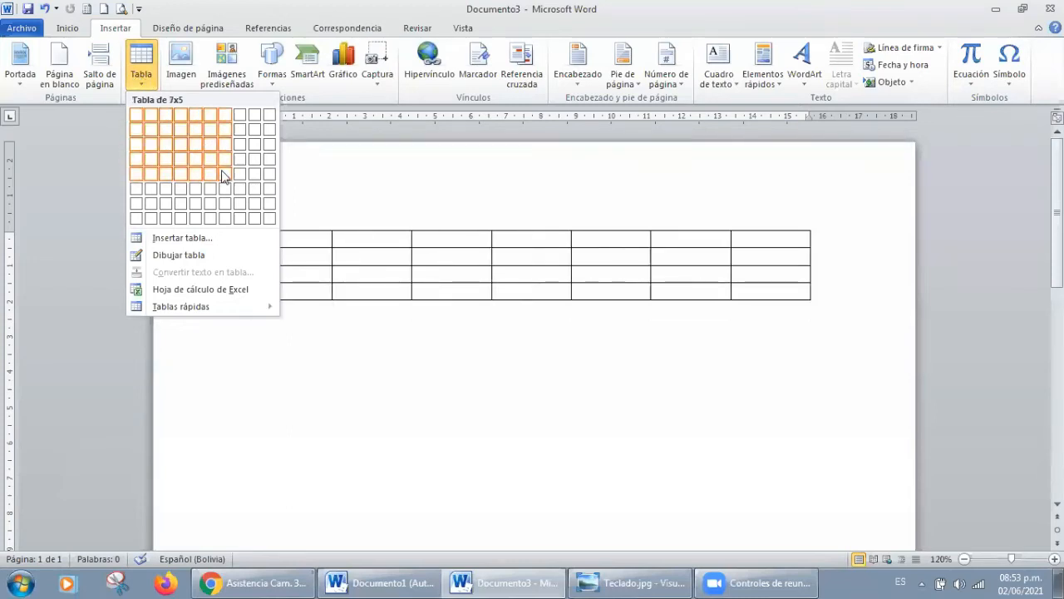
{"action": "left_click", "coordinate": [183, 259]}
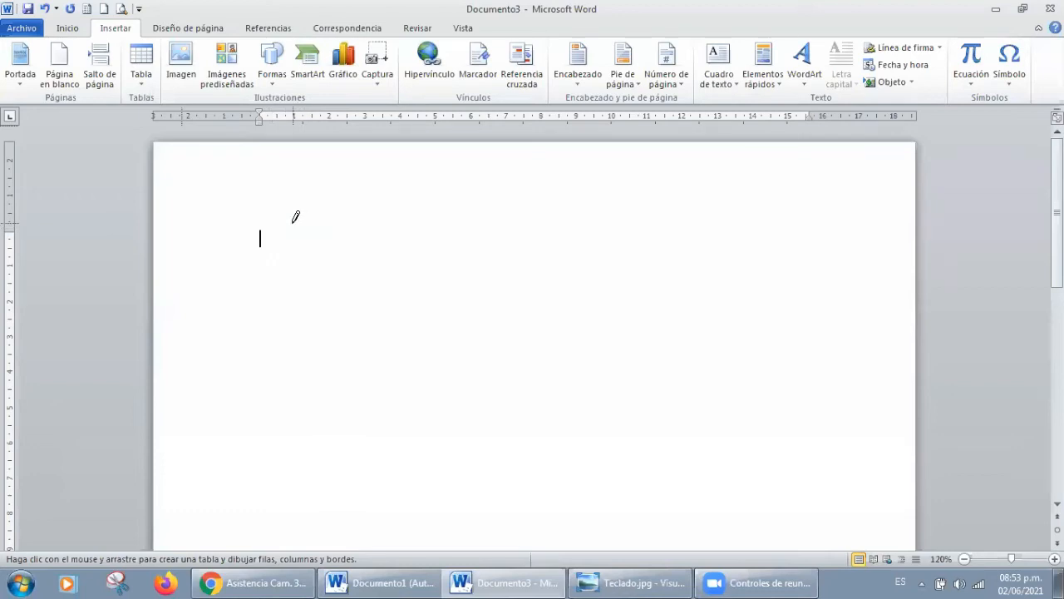
{"action": "mouse_move", "coordinate": [266, 223]}
{"action": "left_mouse_down"}
{"action": "mouse_move", "coordinate": [385, 280]}
{"action": "mouse_move", "coordinate": [463, 247]}
{"action": "left_mouse_up"}
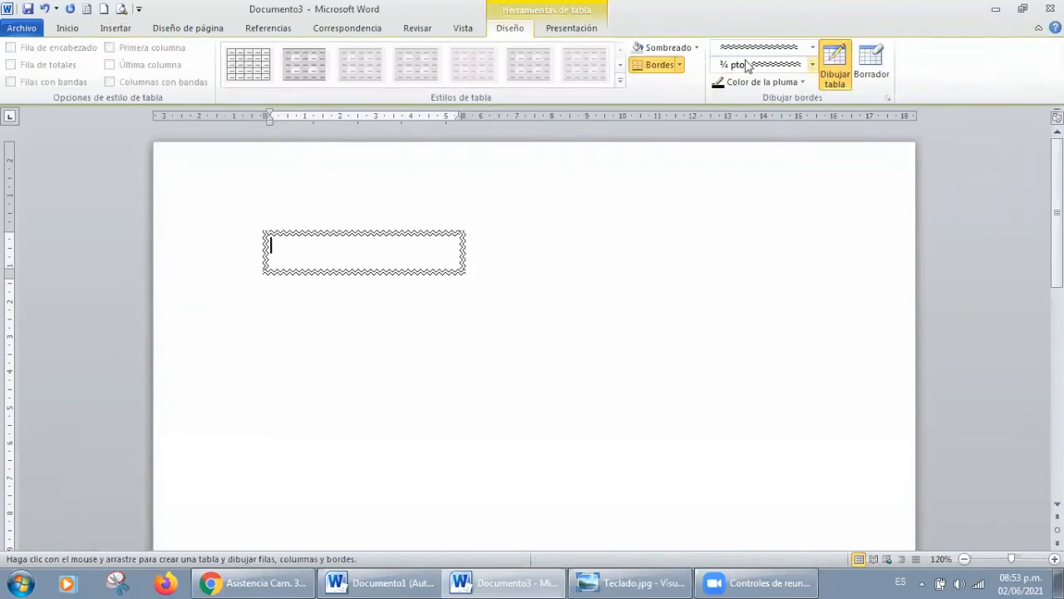
Step: Set the border pen for drawing tables to a plain solid line
{"action": "left_click", "coordinate": [812, 47]}
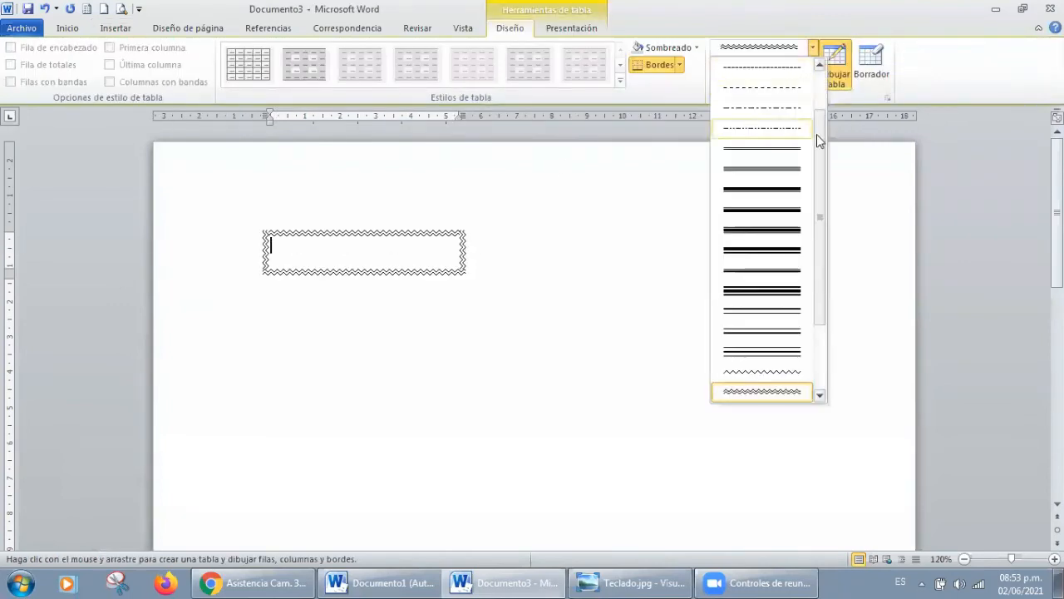
{"action": "left_click_drag", "start_coordinate": [817, 134], "coordinate": [812, 78]}
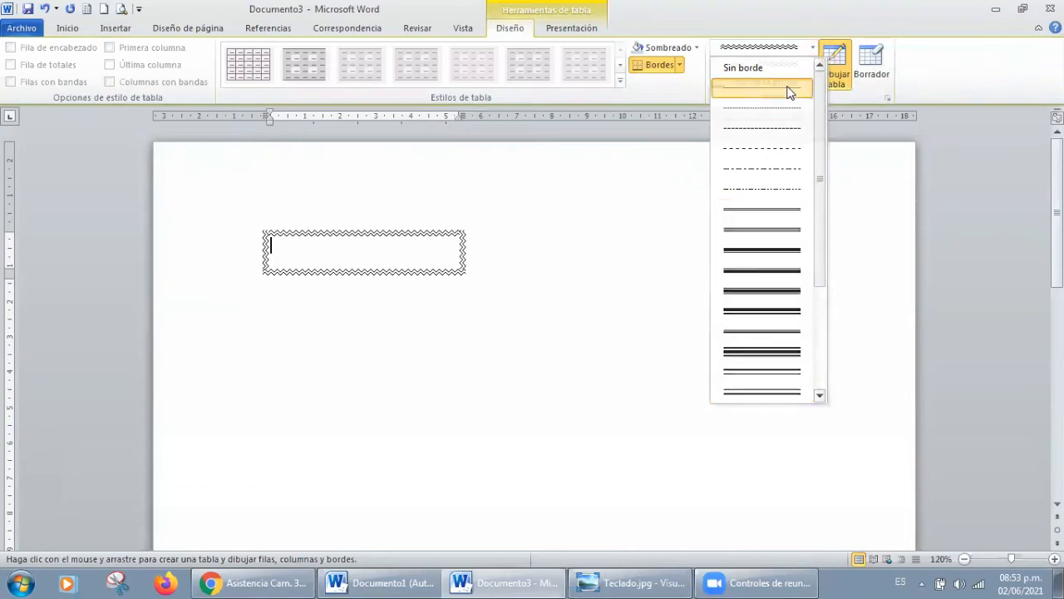
{"action": "left_click", "coordinate": [788, 89]}
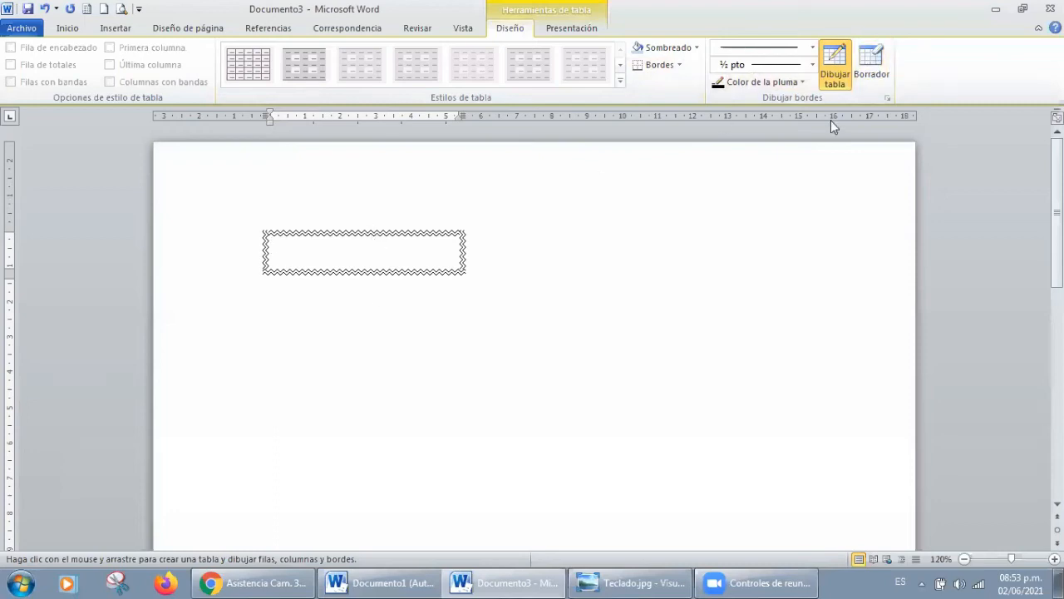
Step: Erase all four wavy borders of the drawn cell with the table eraser
{"action": "left_click", "coordinate": [872, 65]}
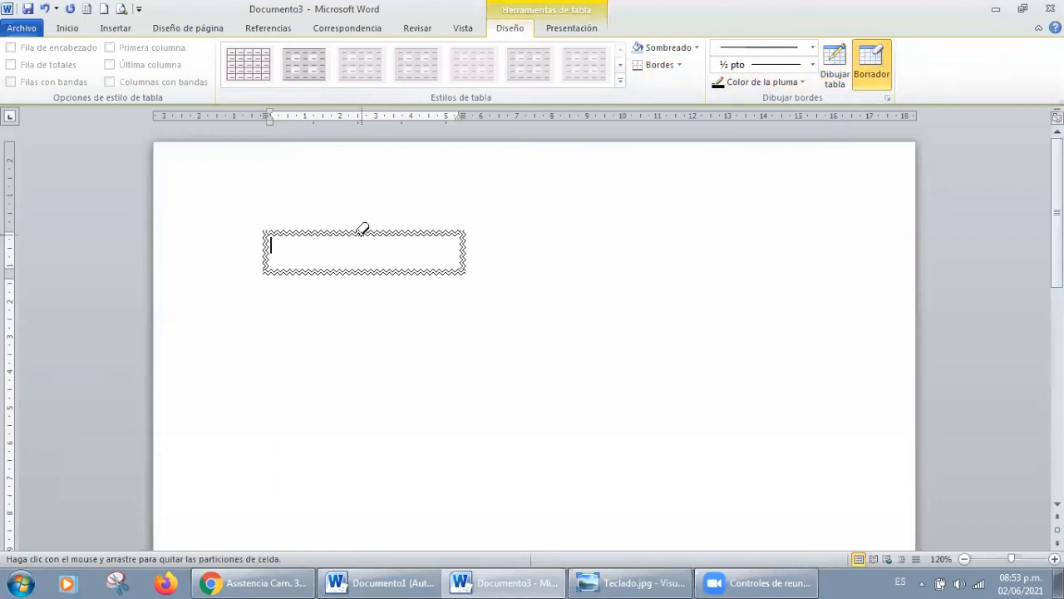
{"action": "left_click", "coordinate": [363, 231]}
{"action": "left_click", "coordinate": [361, 260]}
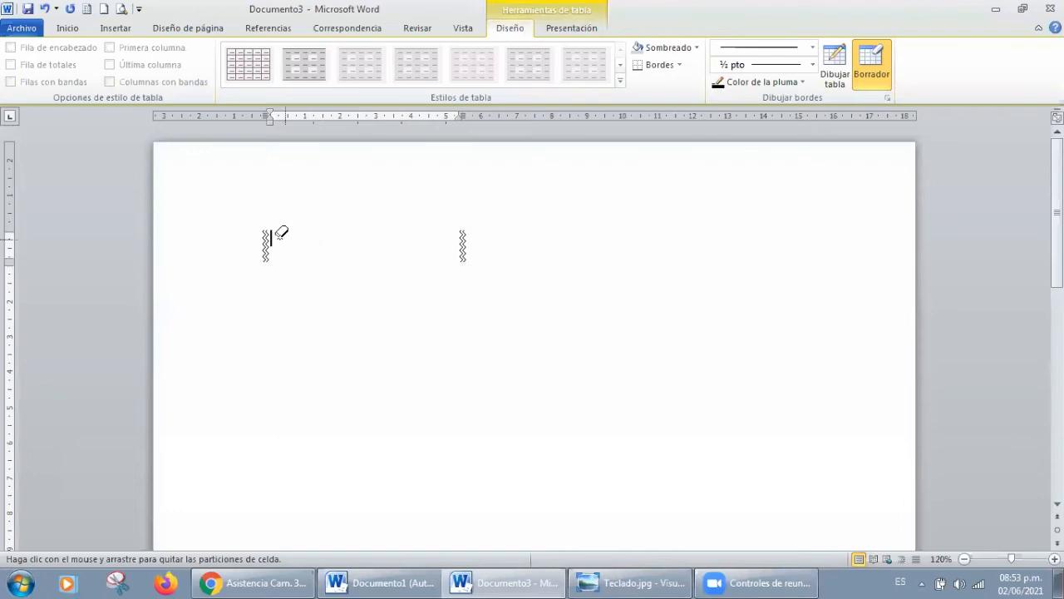
{"action": "left_click", "coordinate": [266, 239]}
{"action": "left_click", "coordinate": [463, 241]}
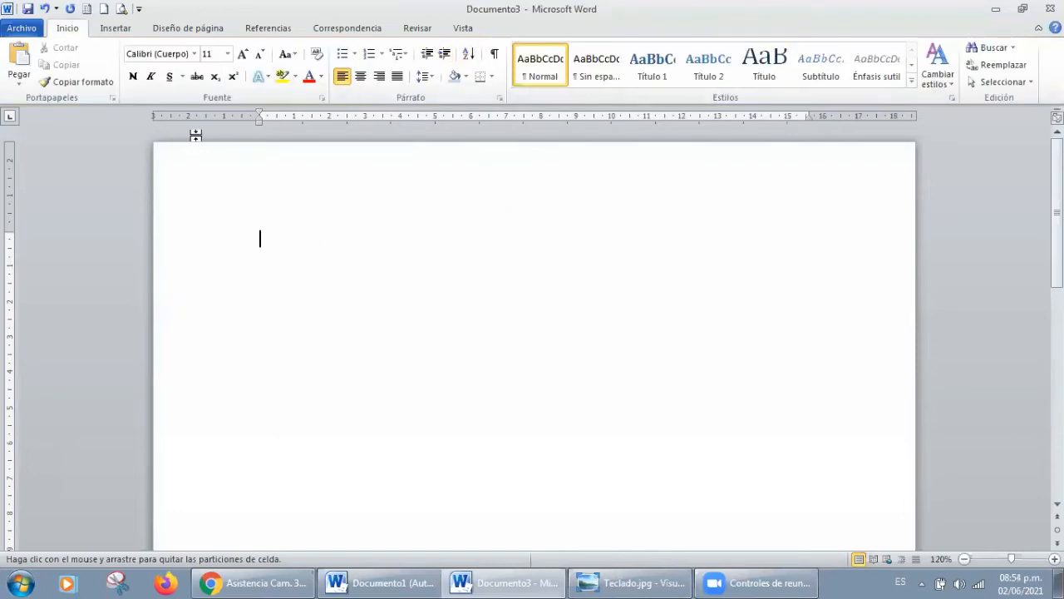
Step: Draw a table with three adjoining cells about 2, 3 and 4 cm wide, plus two offset cells about 3 cm wide beneath them
{"action": "left_click", "coordinate": [113, 27]}
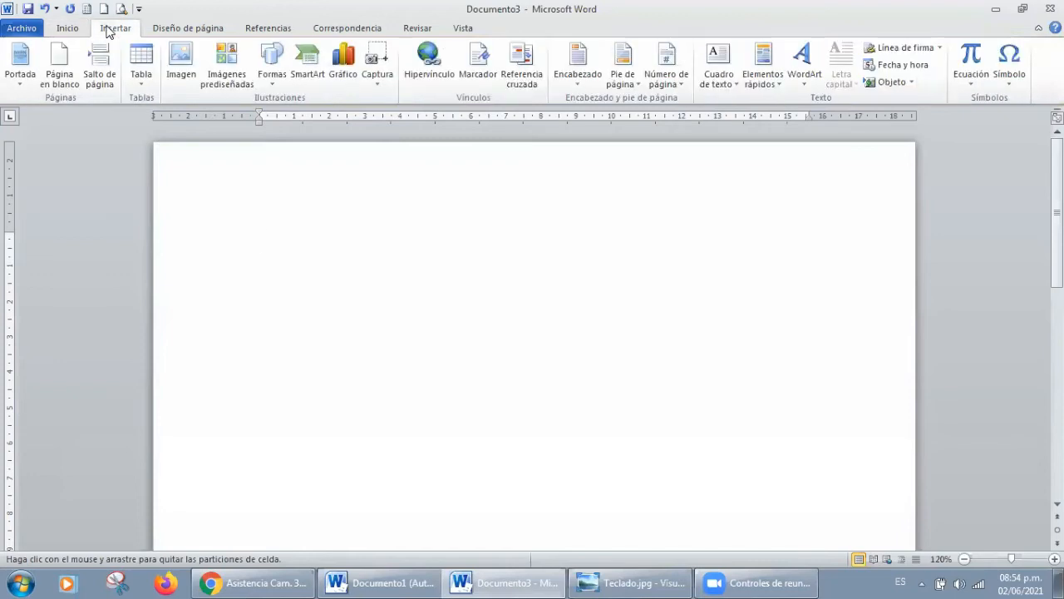
{"action": "left_click", "coordinate": [155, 73]}
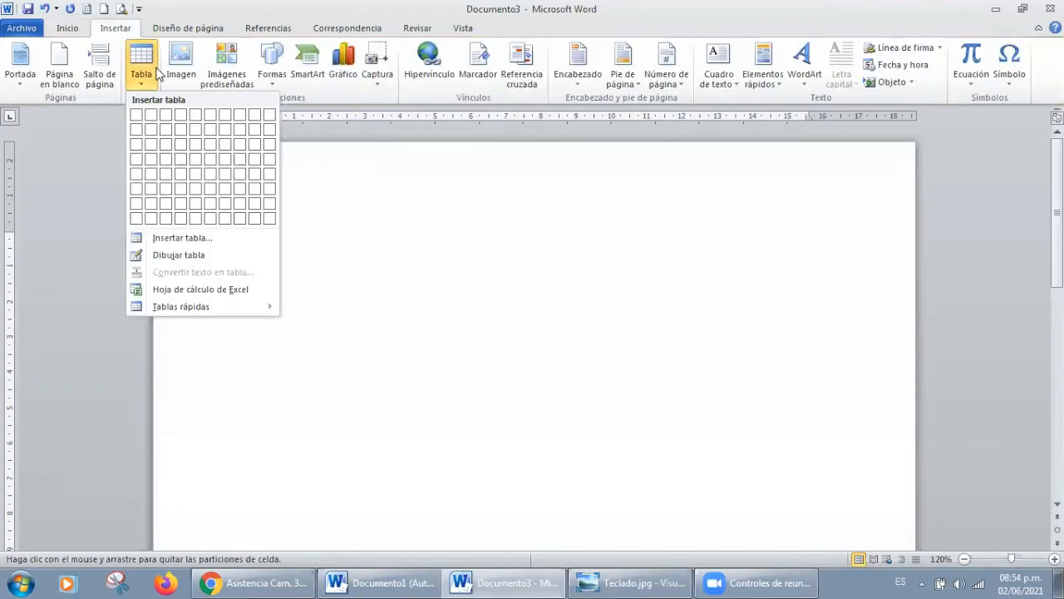
{"action": "left_click", "coordinate": [176, 258]}
{"action": "left_click_drag", "start_coordinate": [343, 215], "coordinate": [416, 223]}
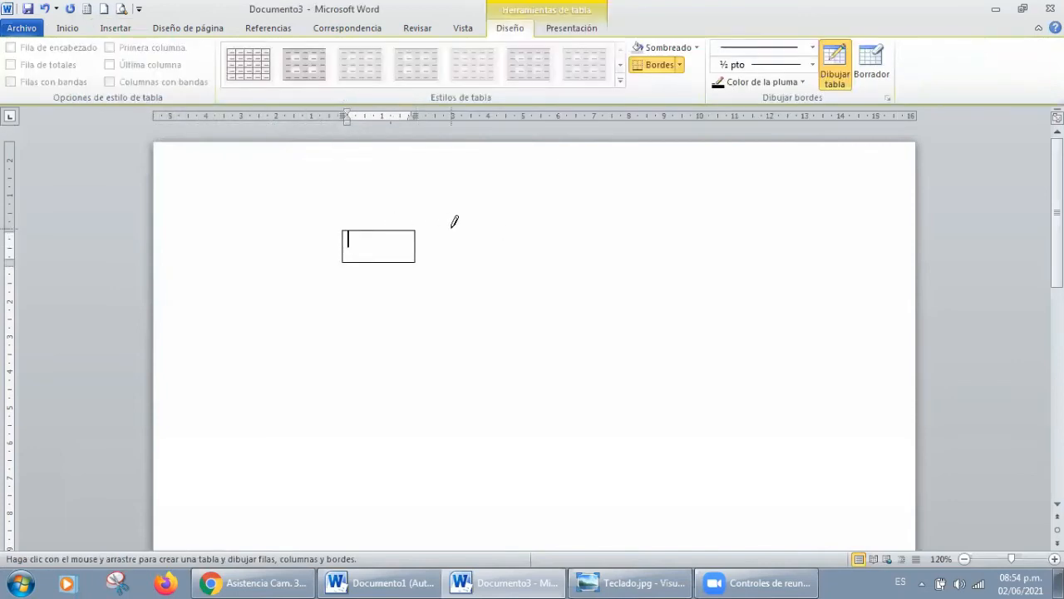
{"action": "left_click_drag", "start_coordinate": [416, 230], "coordinate": [522, 261]}
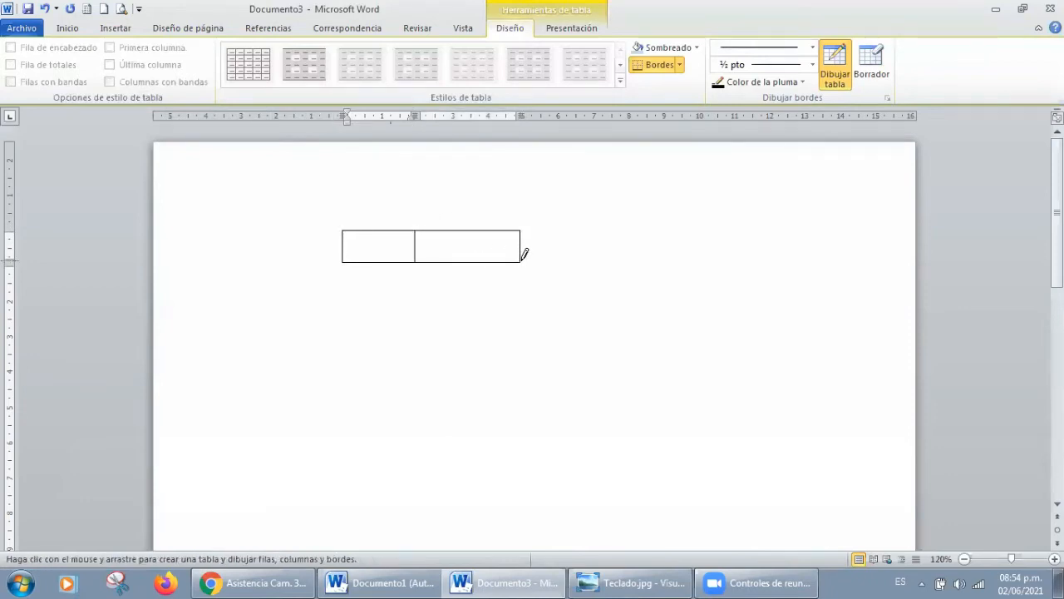
{"action": "left_click_drag", "start_coordinate": [526, 228], "coordinate": [670, 260]}
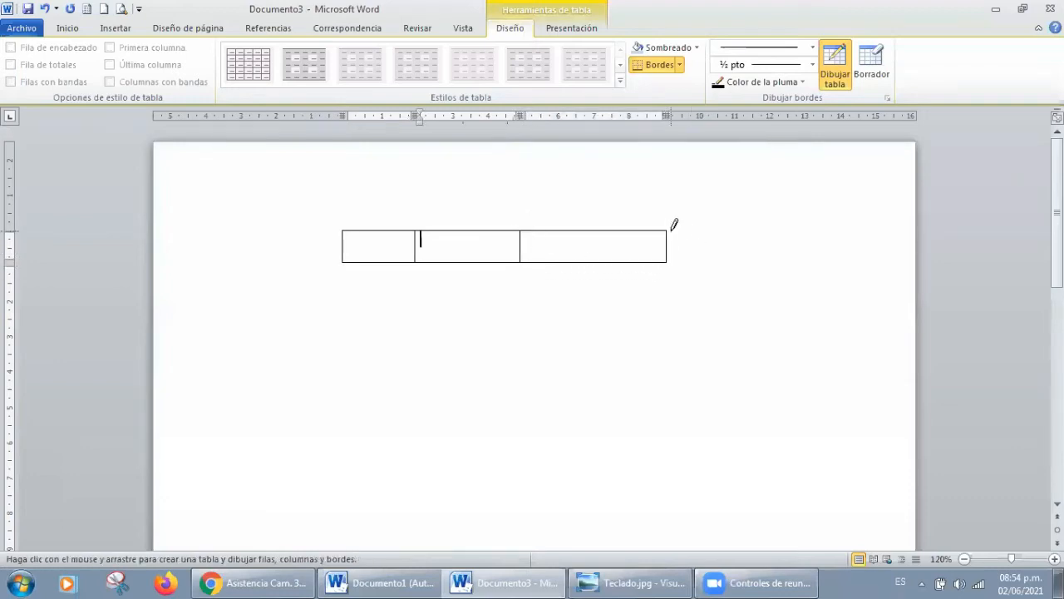
{"action": "mouse_move", "coordinate": [364, 262]}
{"action": "left_mouse_down"}
{"action": "mouse_move", "coordinate": [445, 286]}
{"action": "mouse_move", "coordinate": [465, 276]}
{"action": "mouse_move", "coordinate": [466, 293]}
{"action": "left_mouse_up"}
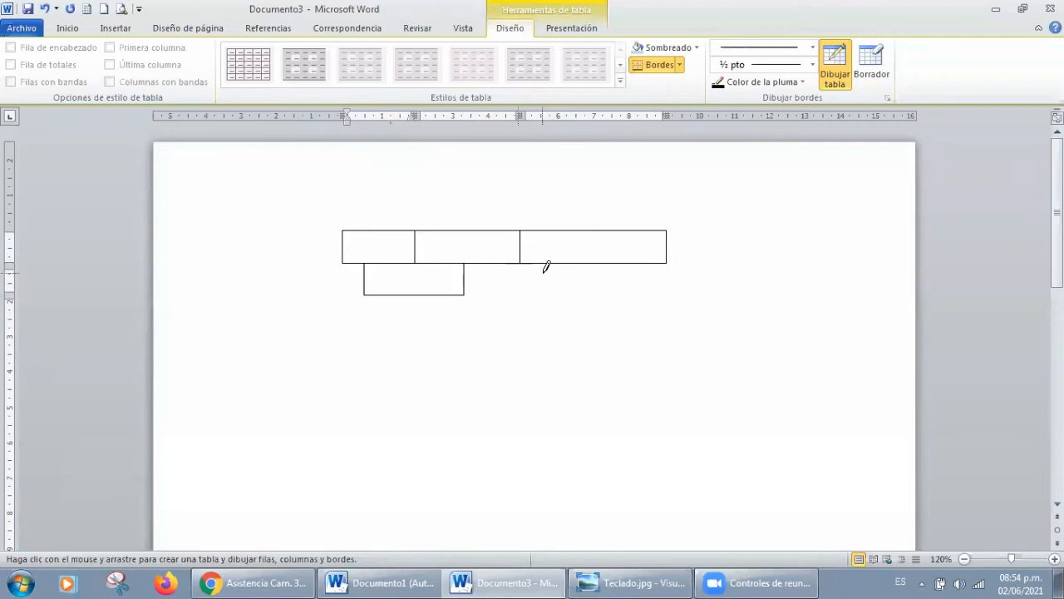
{"action": "left_click_drag", "start_coordinate": [570, 262], "coordinate": [468, 285]}
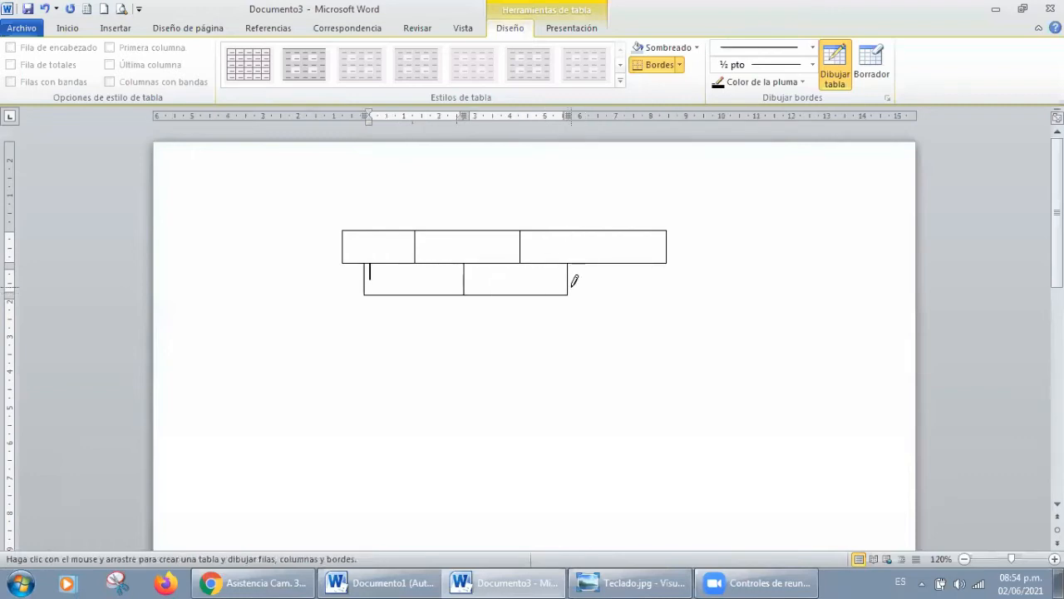
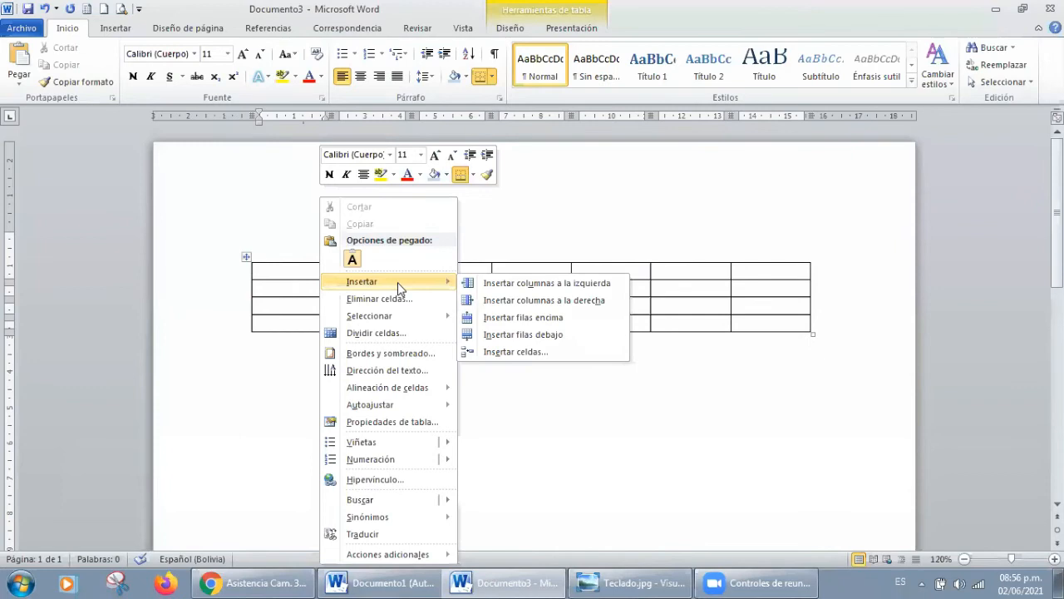
Step: Insert one column before the table's first column and another one after its second column
{"action": "left_click", "coordinate": [530, 283]}
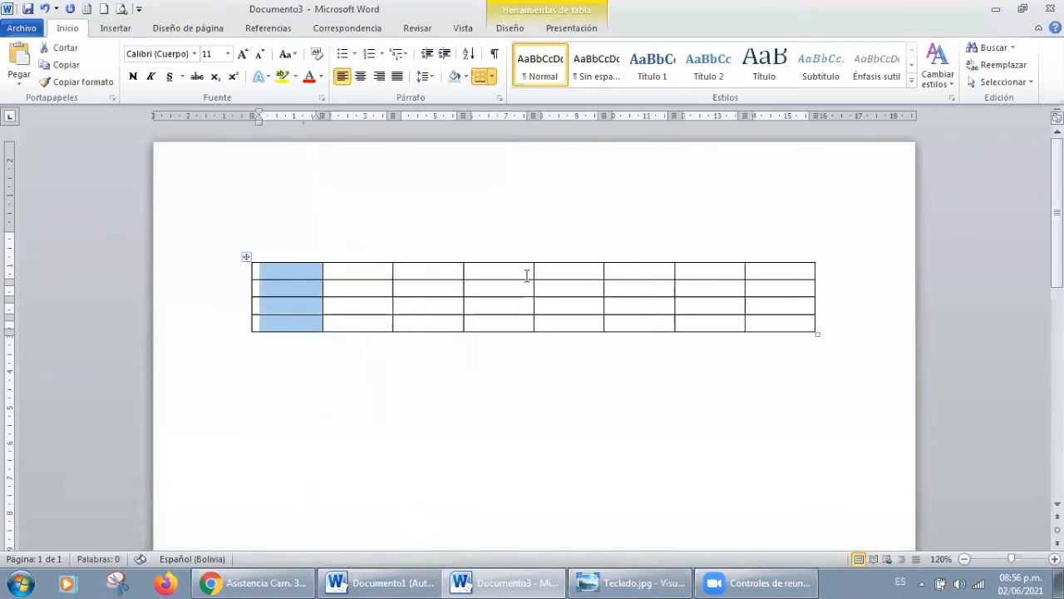
{"action": "left_click", "coordinate": [342, 268]}
{"action": "right_click", "coordinate": [344, 268]}
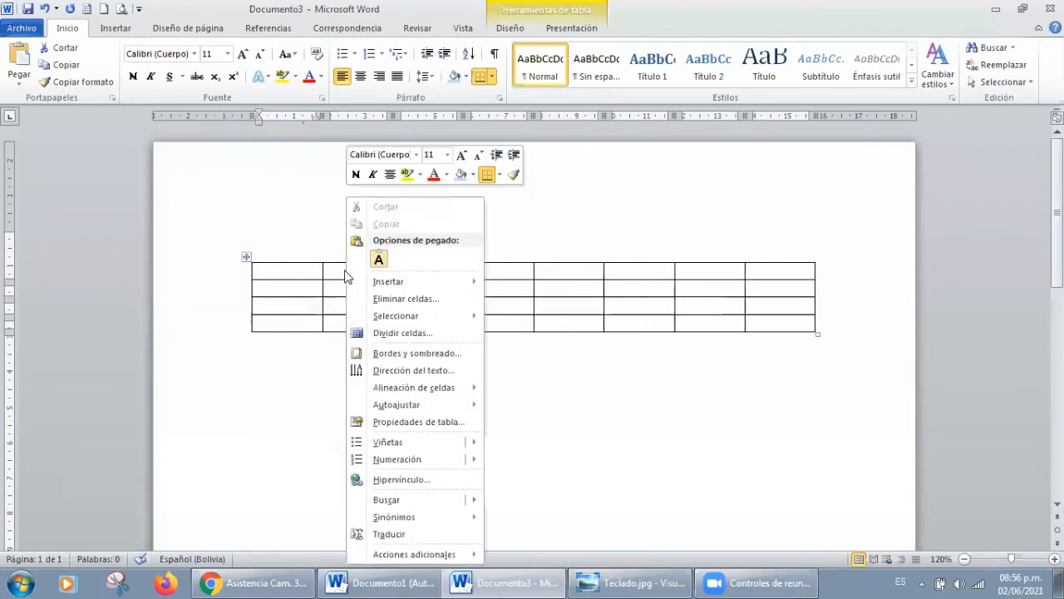
{"action": "mouse_move", "coordinate": [431, 288]}
{"action": "left_click", "coordinate": [574, 300]}
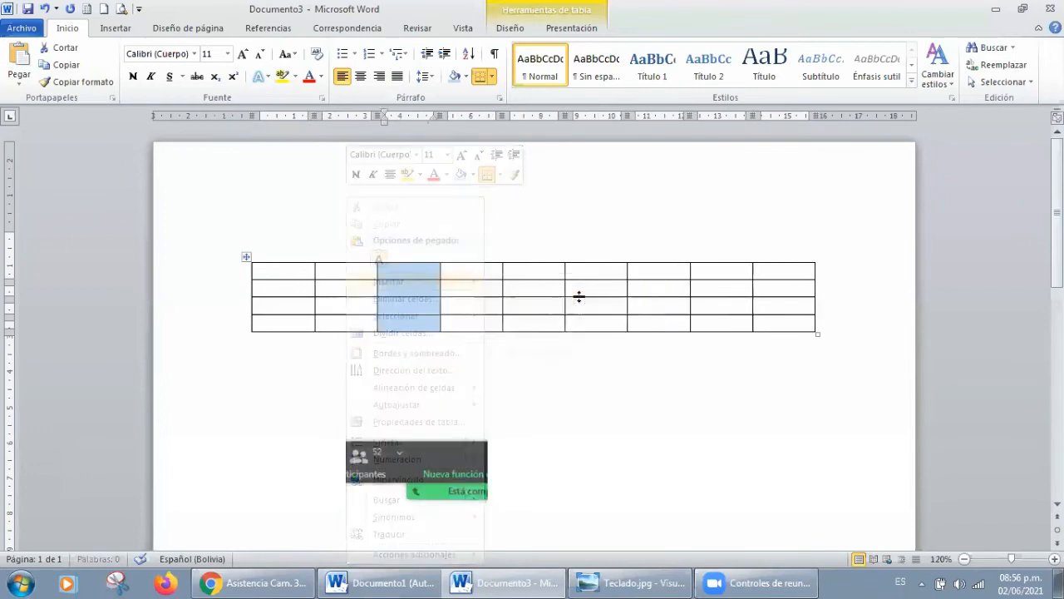
Step: Insert a new row above the table's first row
{"action": "left_click", "coordinate": [489, 272]}
{"action": "right_click", "coordinate": [489, 272]}
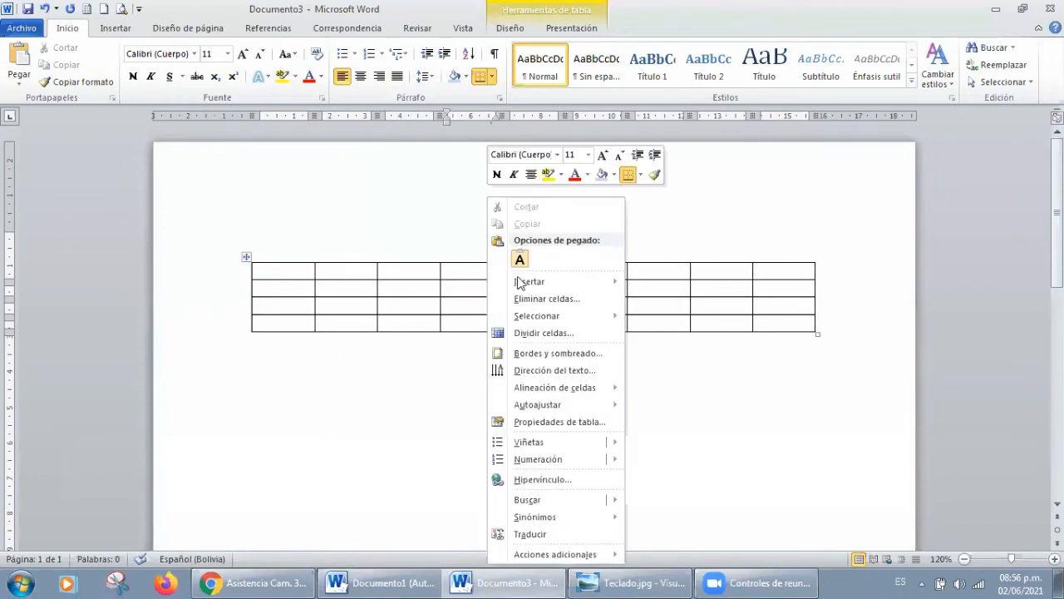
{"action": "mouse_move", "coordinate": [509, 283]}
{"action": "left_click", "coordinate": [453, 273]}
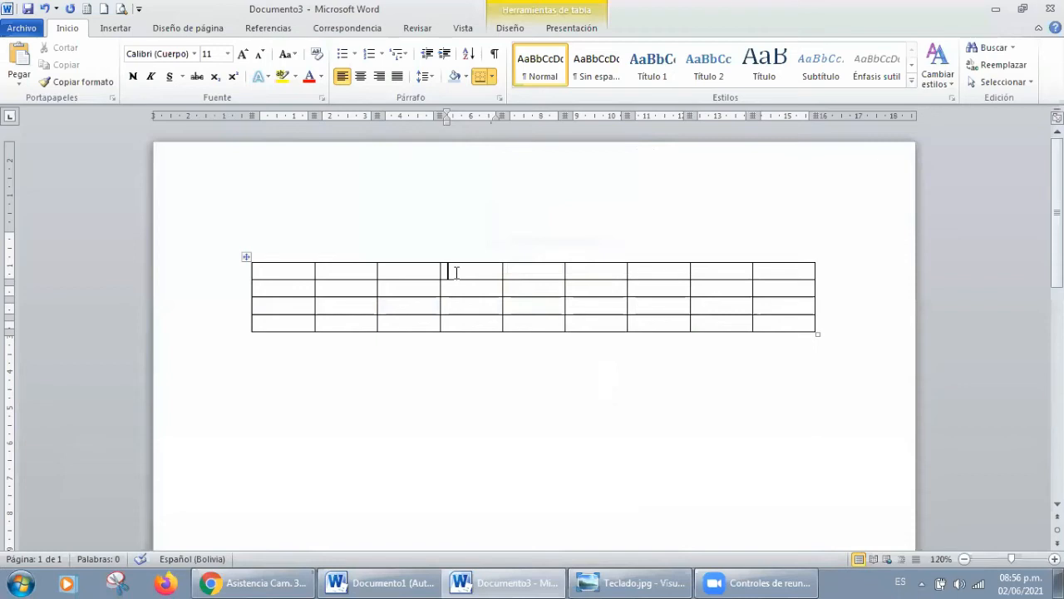
{"action": "right_click", "coordinate": [459, 275]}
{"action": "mouse_move", "coordinate": [548, 288]}
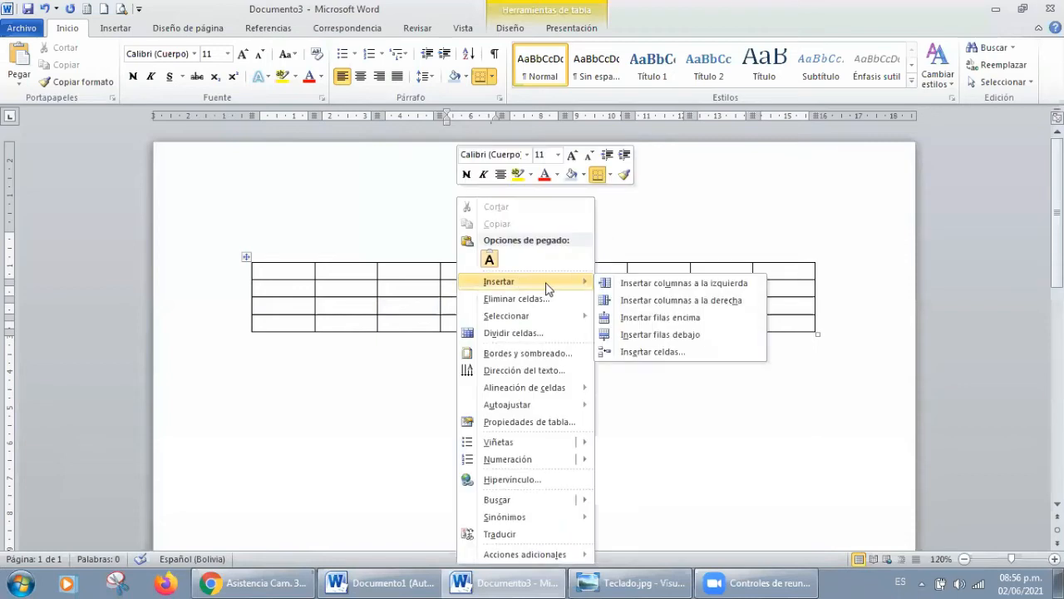
{"action": "left_click", "coordinate": [674, 315]}
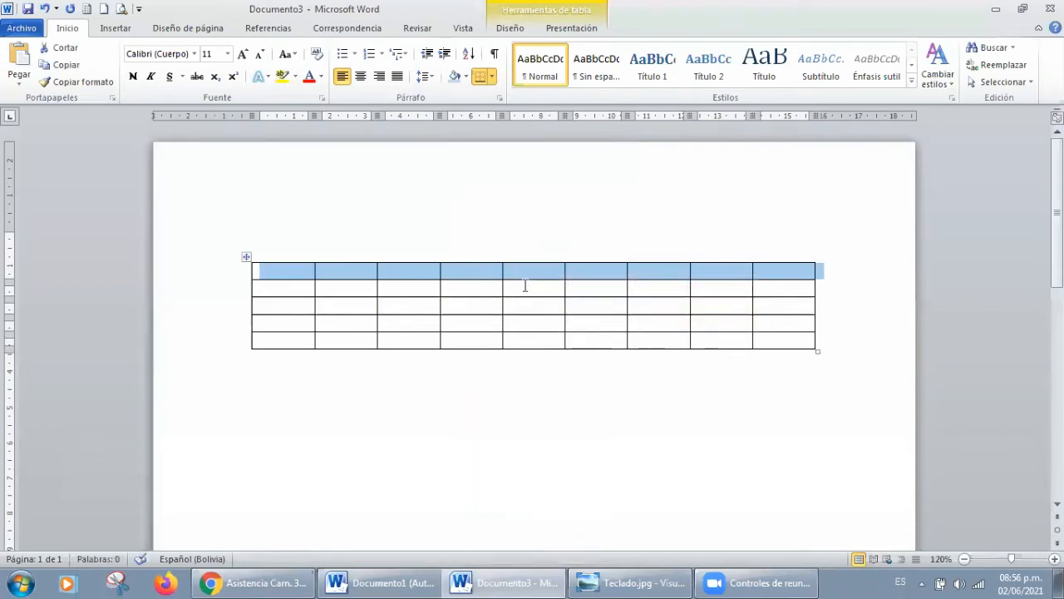
Step: Insert a new row below the table's second row
{"action": "left_click", "coordinate": [528, 288]}
{"action": "right_click", "coordinate": [528, 289]}
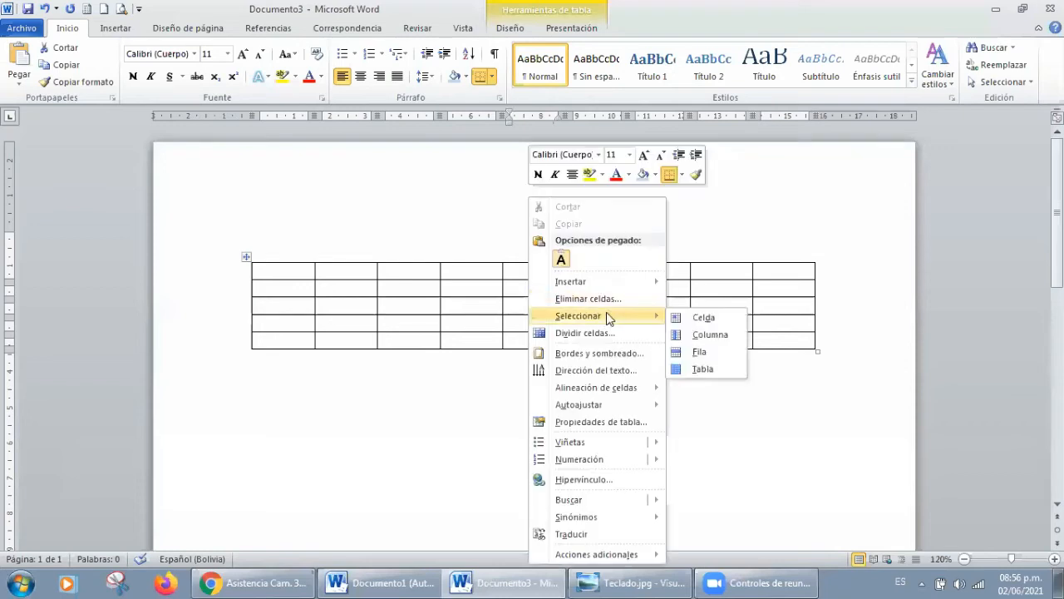
{"action": "mouse_move", "coordinate": [604, 283]}
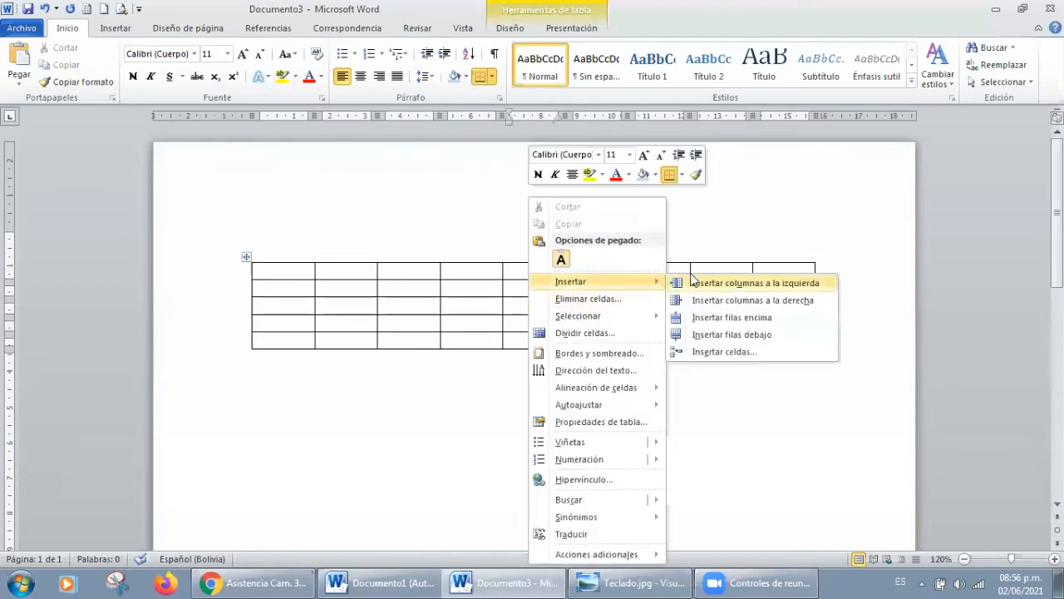
{"action": "left_click", "coordinate": [752, 333]}
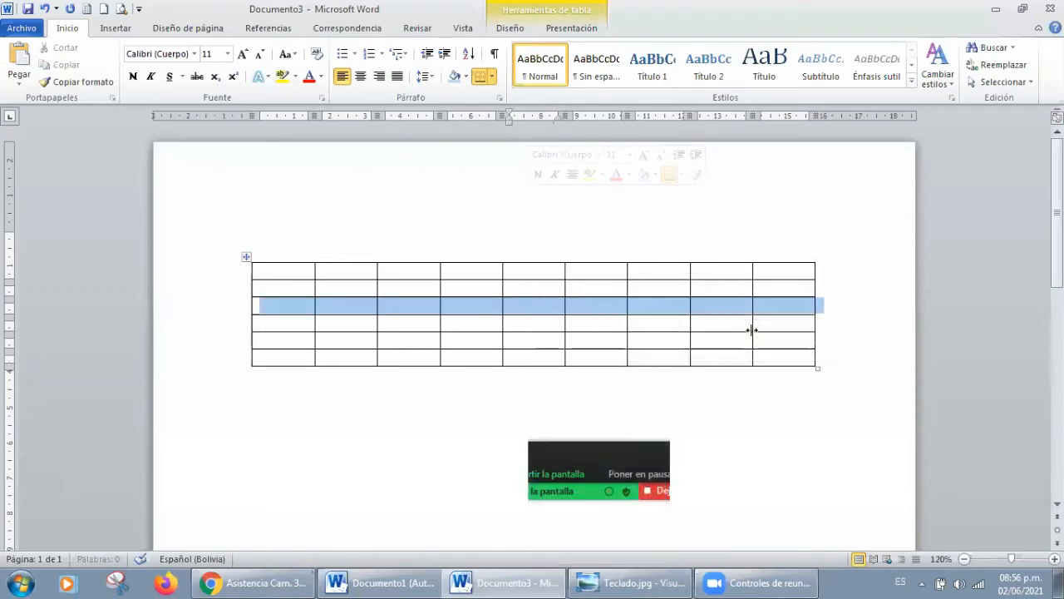
{"action": "left_click", "coordinate": [661, 238]}
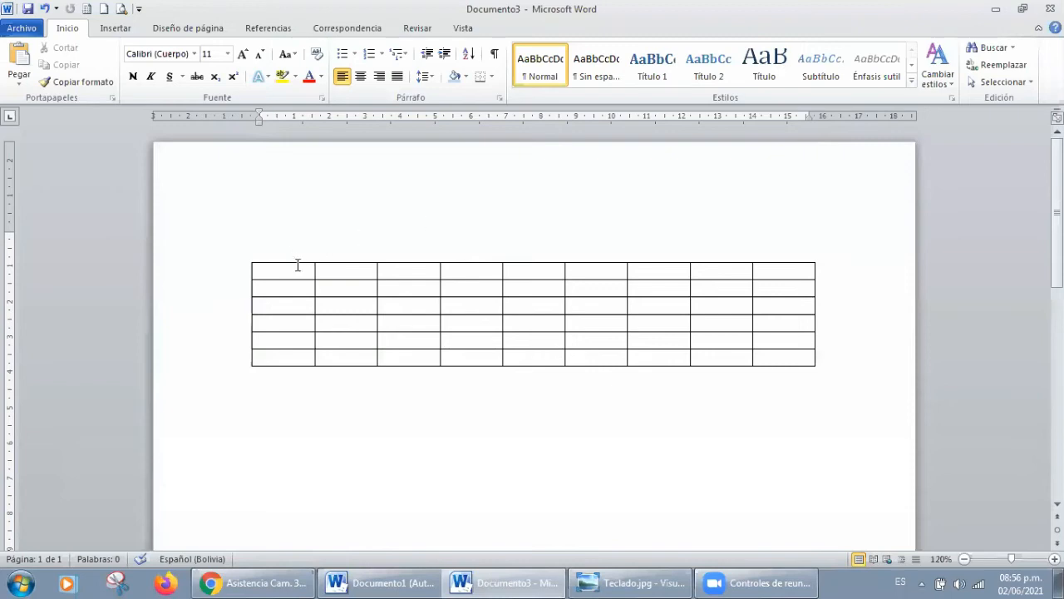
Step: Select the whole table and delete it from the page
{"action": "left_click", "coordinate": [247, 259]}
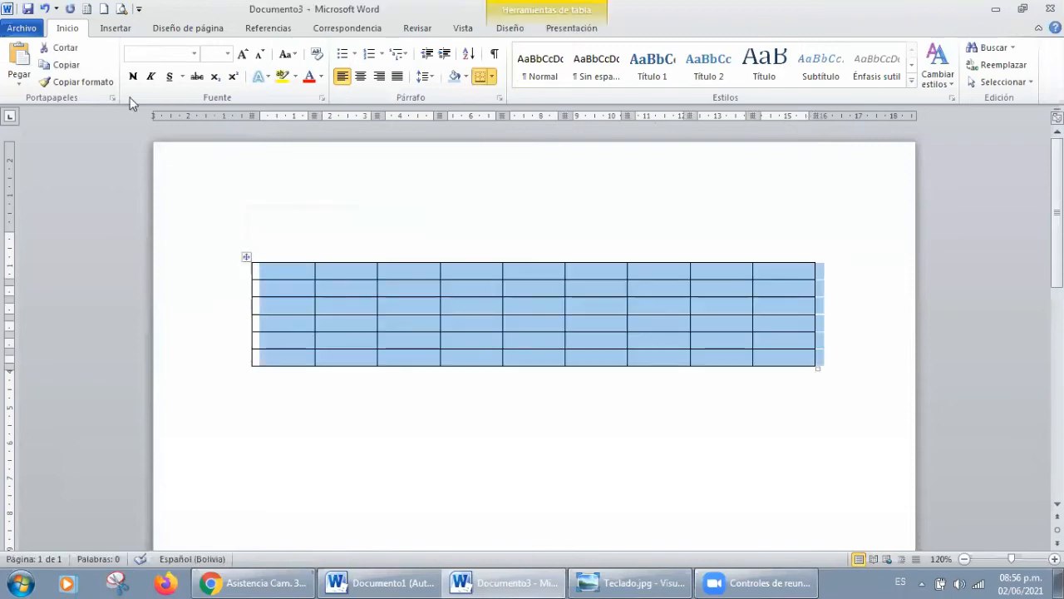
{"action": "left_click", "coordinate": [125, 29]}
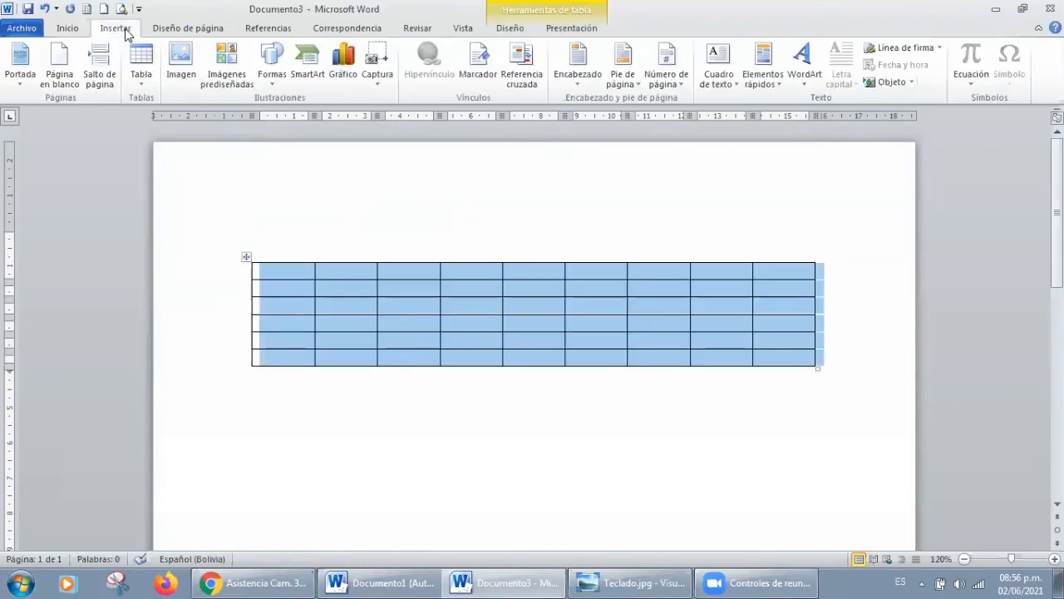
{"action": "left_click", "coordinate": [142, 79]}
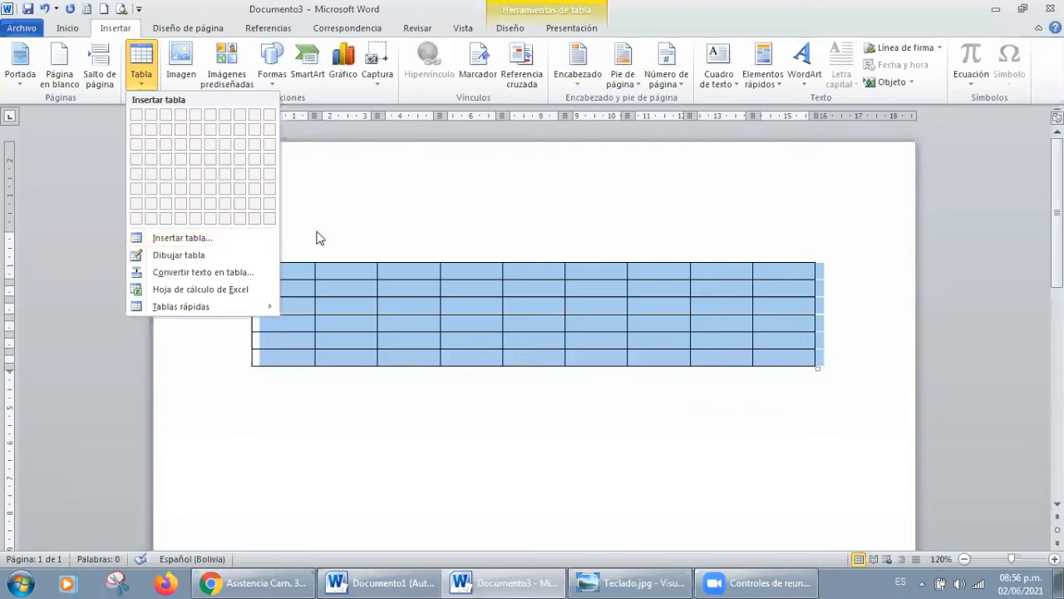
{"action": "left_click", "coordinate": [363, 219]}
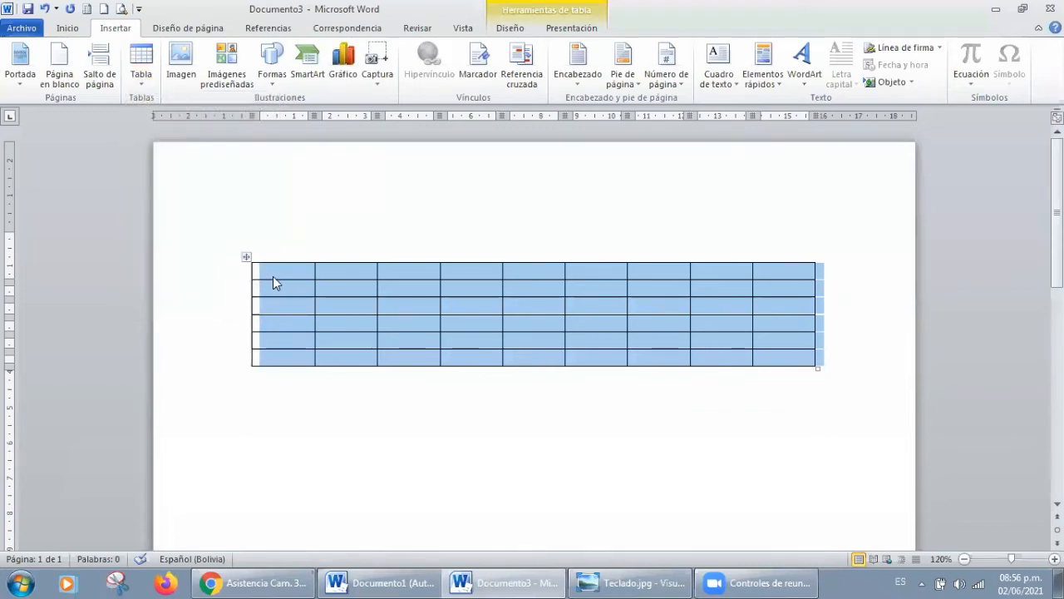
{"action": "left_click_drag", "start_coordinate": [246, 257], "coordinate": [241, 264]}
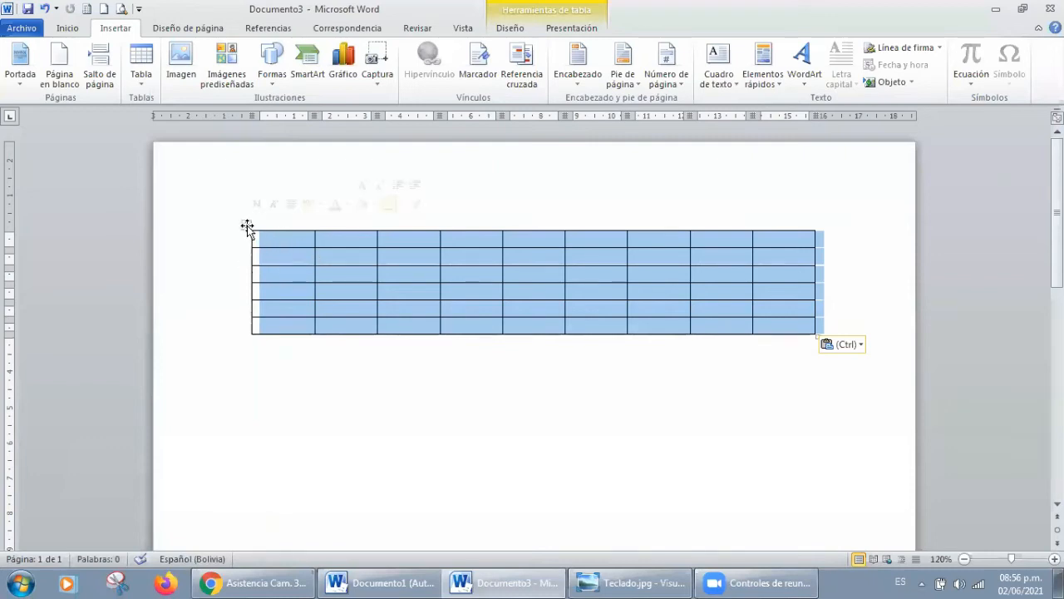
{"action": "key", "text": "BackSpace"}
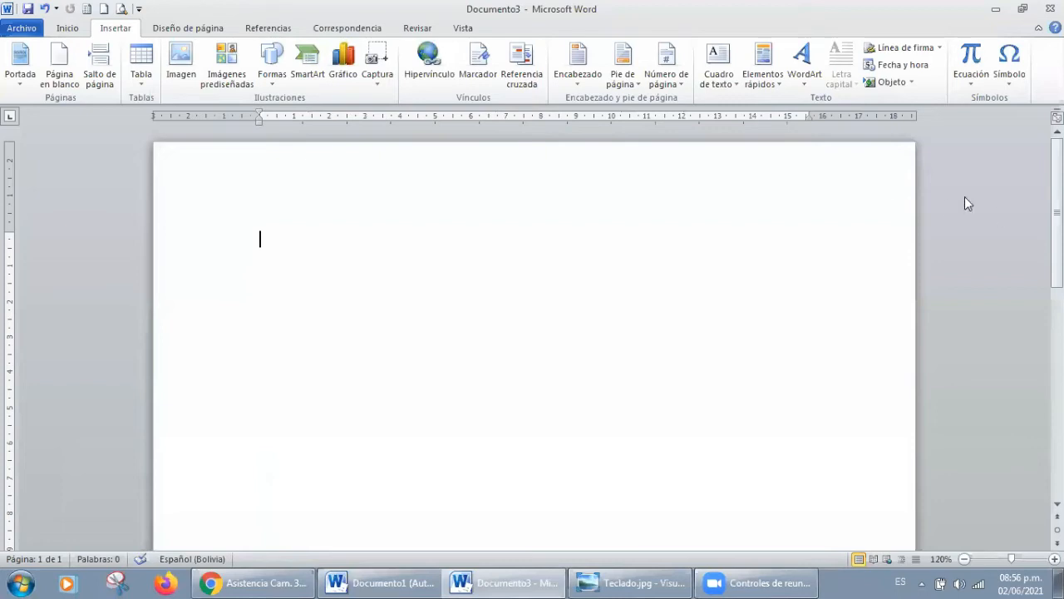
Step: Insert a table with 5 columns, 100 rows and automatic fixed column width, and look through its pages
{"action": "left_click", "coordinate": [141, 63]}
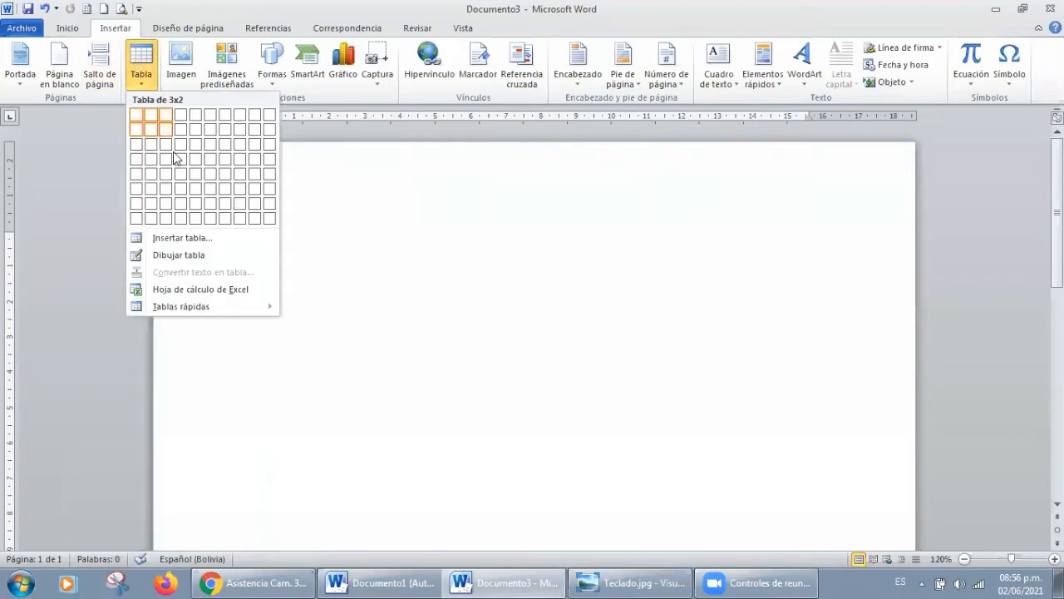
{"action": "left_click", "coordinate": [183, 238]}
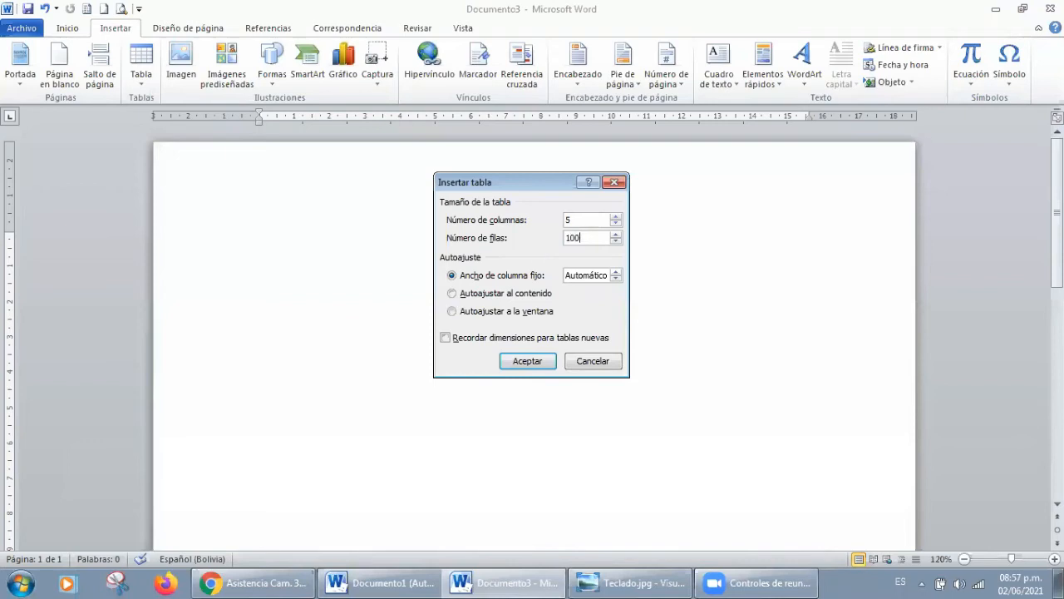
{"action": "key", "text": "Return"}
{"action": "left_click_drag", "start_coordinate": [1057, 176], "coordinate": [970, 135]}
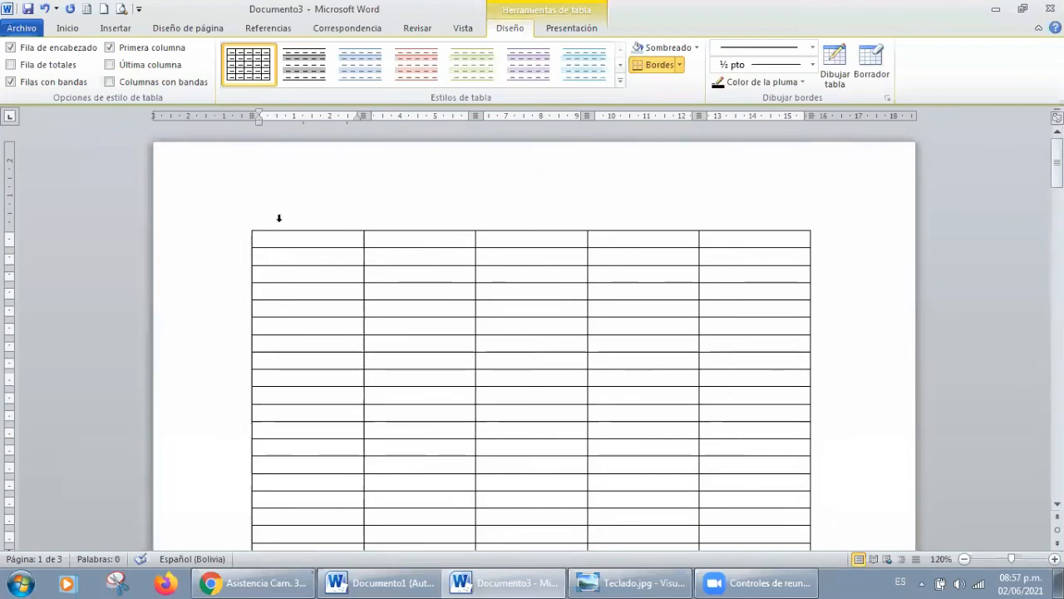
{"action": "mouse_move", "coordinate": [1057, 160]}
{"action": "left_mouse_down"}
{"action": "mouse_move", "coordinate": [1057, 441]}
{"action": "mouse_move", "coordinate": [1057, 162]}
{"action": "left_mouse_up"}
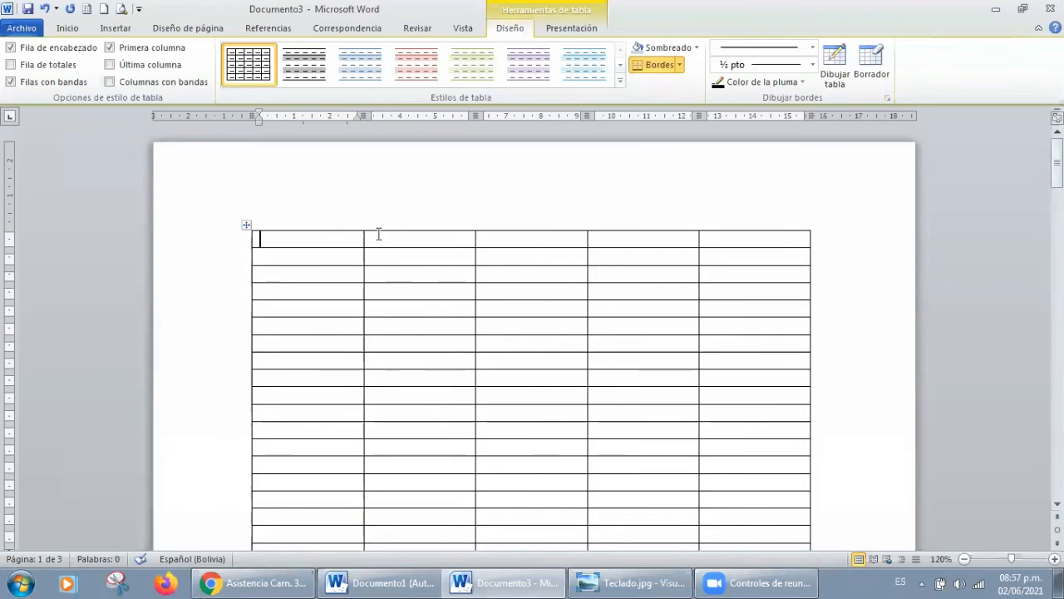
Step: Undo the insertion of the 100-row table and insert a table with 5 columns and 4 rows instead
{"action": "left_click", "coordinate": [107, 30]}
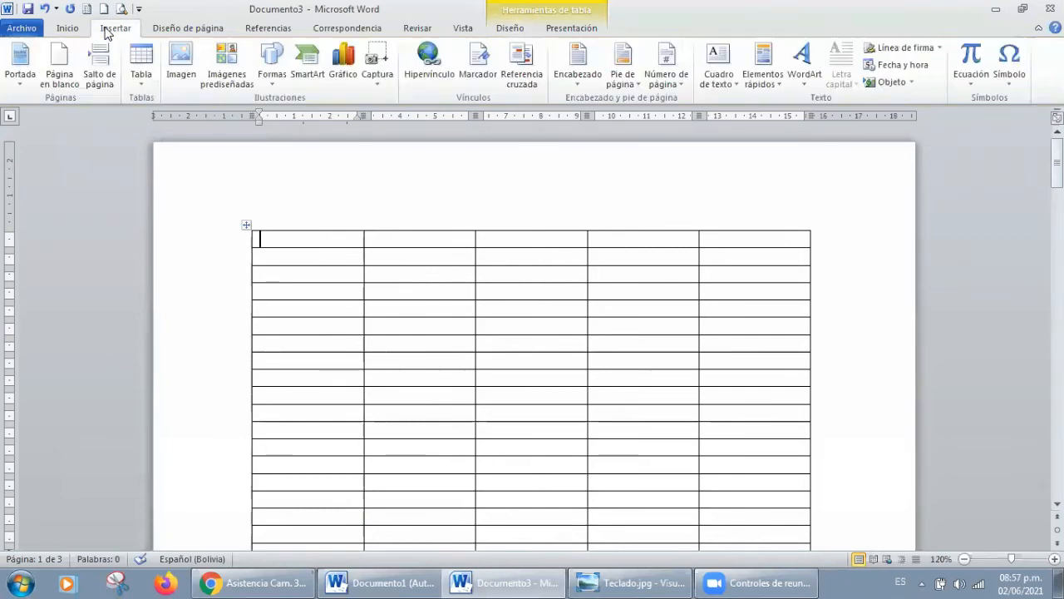
{"action": "left_click", "coordinate": [462, 193]}
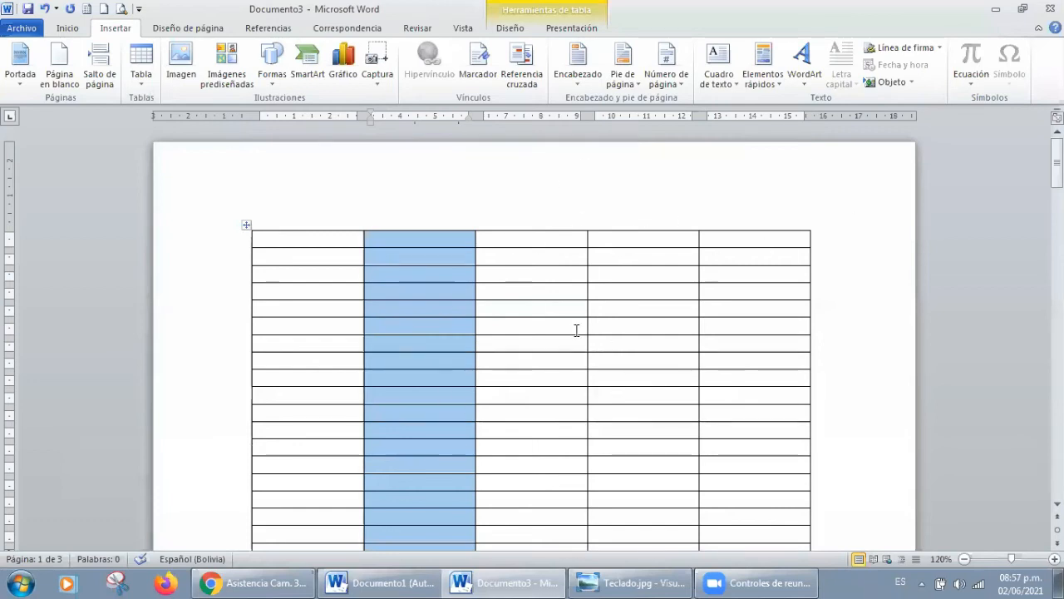
{"action": "left_click", "coordinate": [44, 9]}
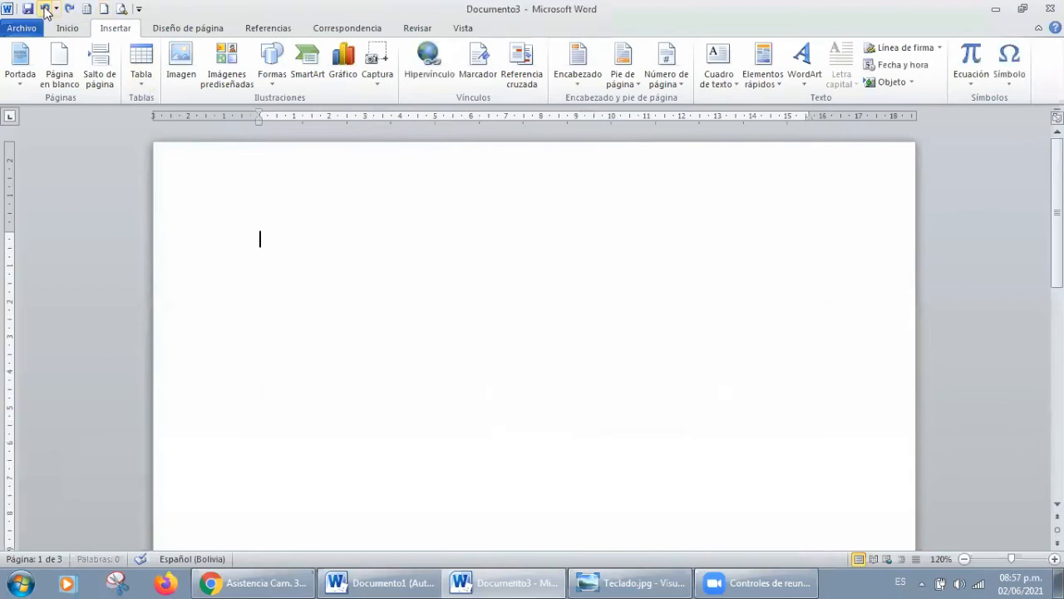
{"action": "left_click", "coordinate": [137, 56]}
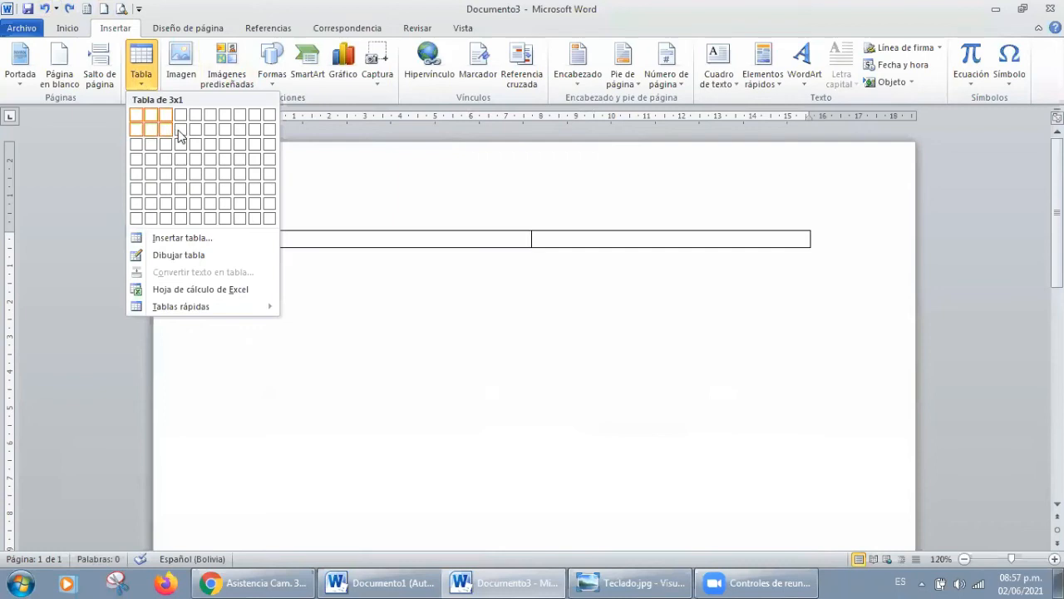
{"action": "left_click", "coordinate": [195, 158]}
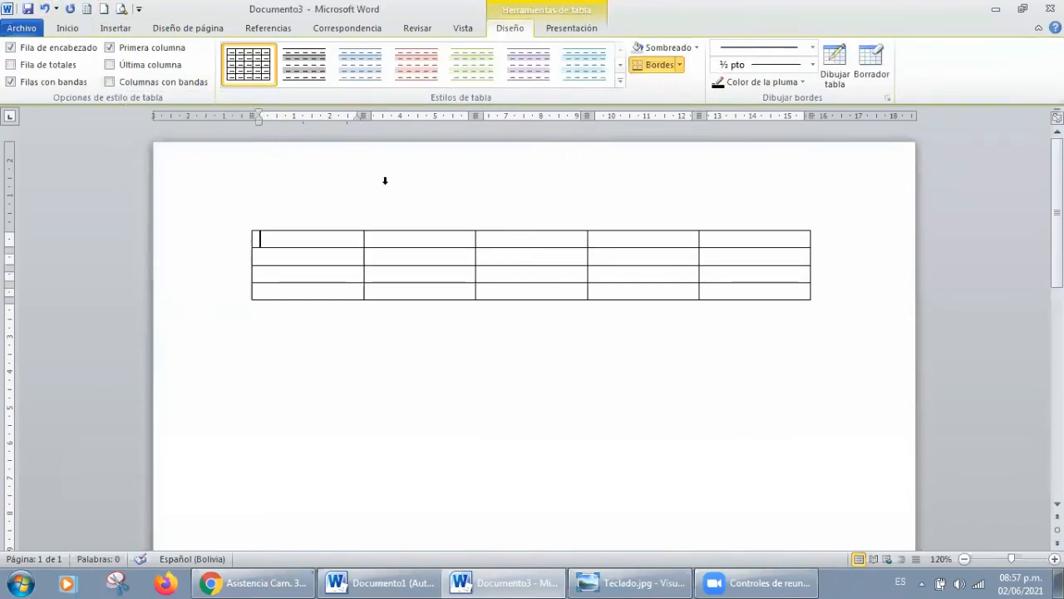
Step: Turn the display of table gridlines on and off again
{"action": "left_click", "coordinate": [572, 30]}
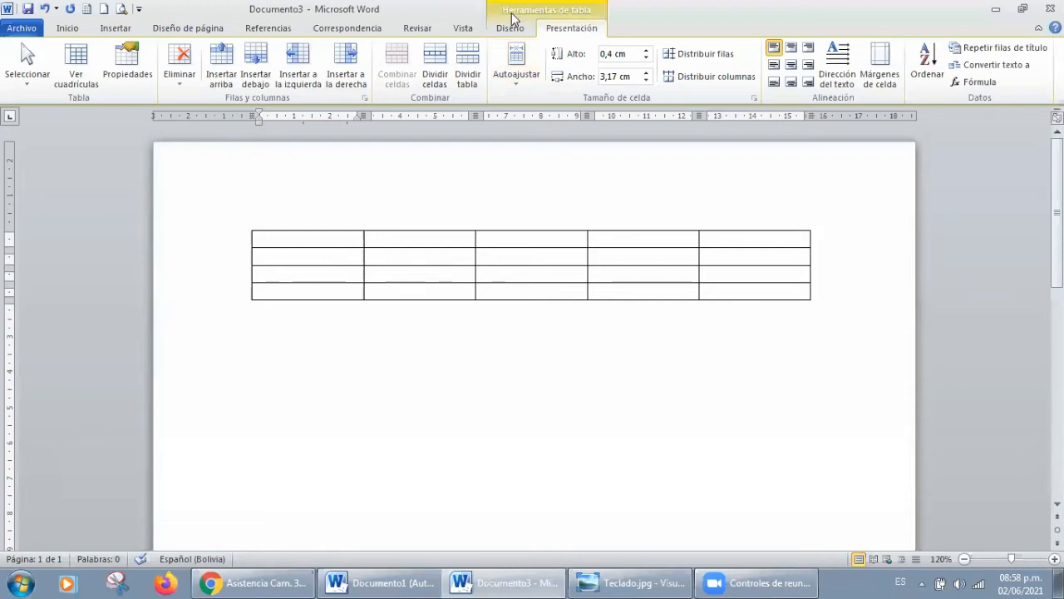
{"action": "left_click", "coordinate": [76, 76]}
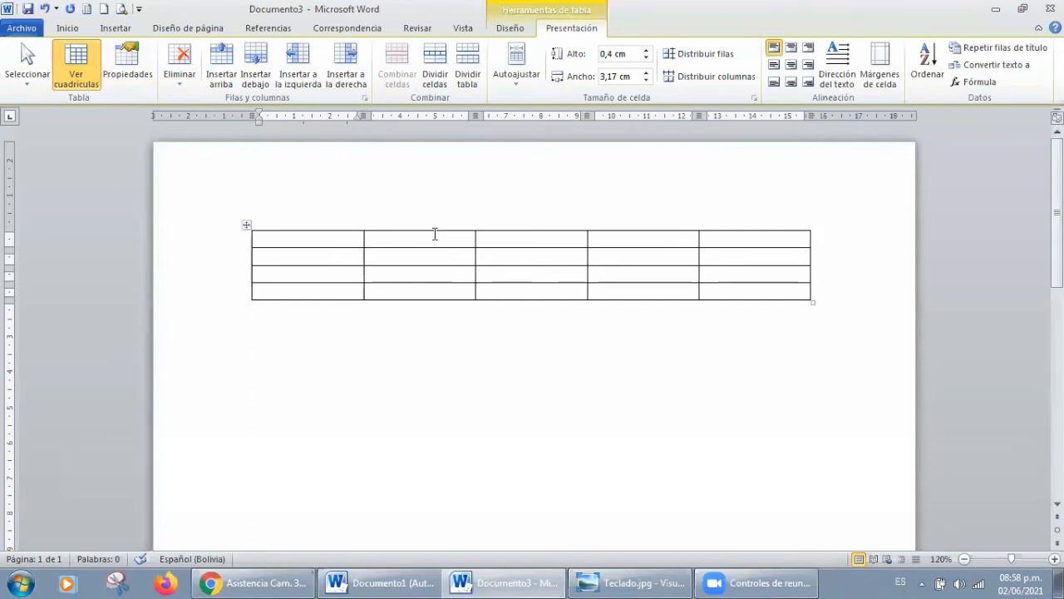
{"action": "left_click", "coordinate": [83, 71]}
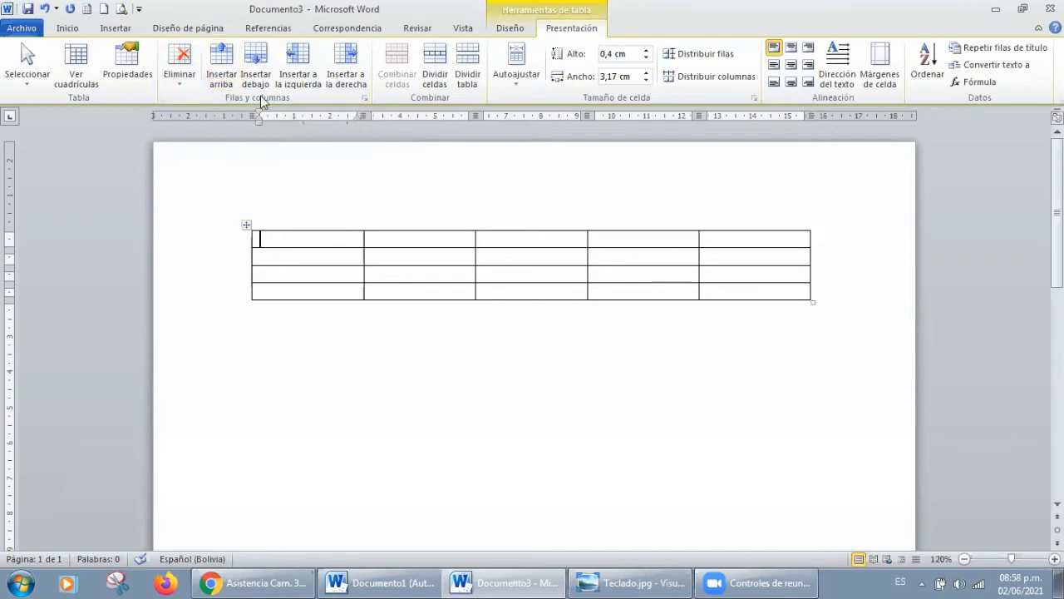
Step: Insert one row above the table's first row and two more rows directly below the new one
{"action": "left_click", "coordinate": [226, 58]}
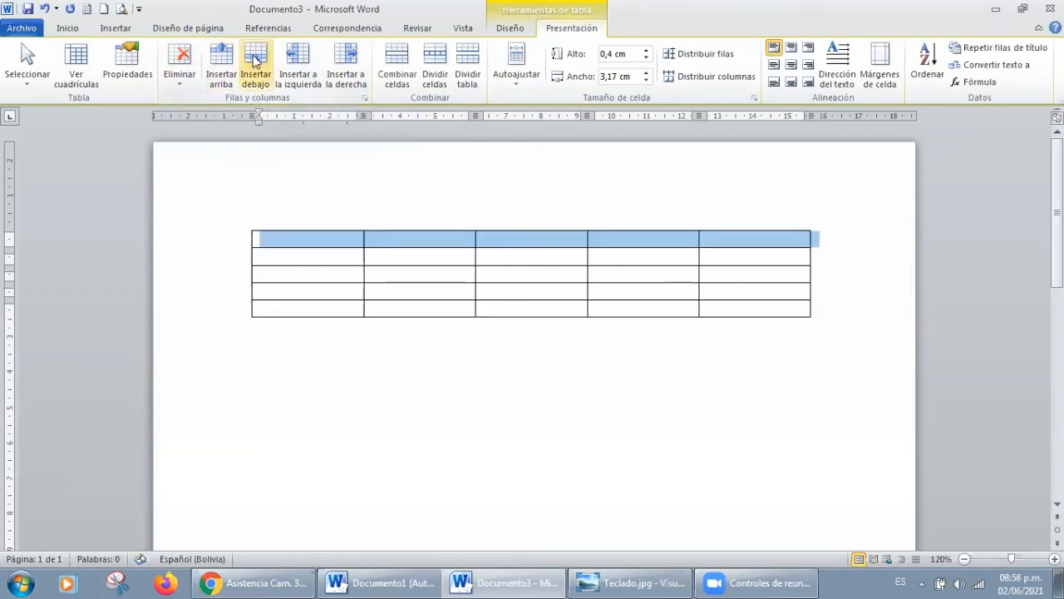
{"action": "left_click", "coordinate": [263, 60]}
{"action": "left_click", "coordinate": [261, 60]}
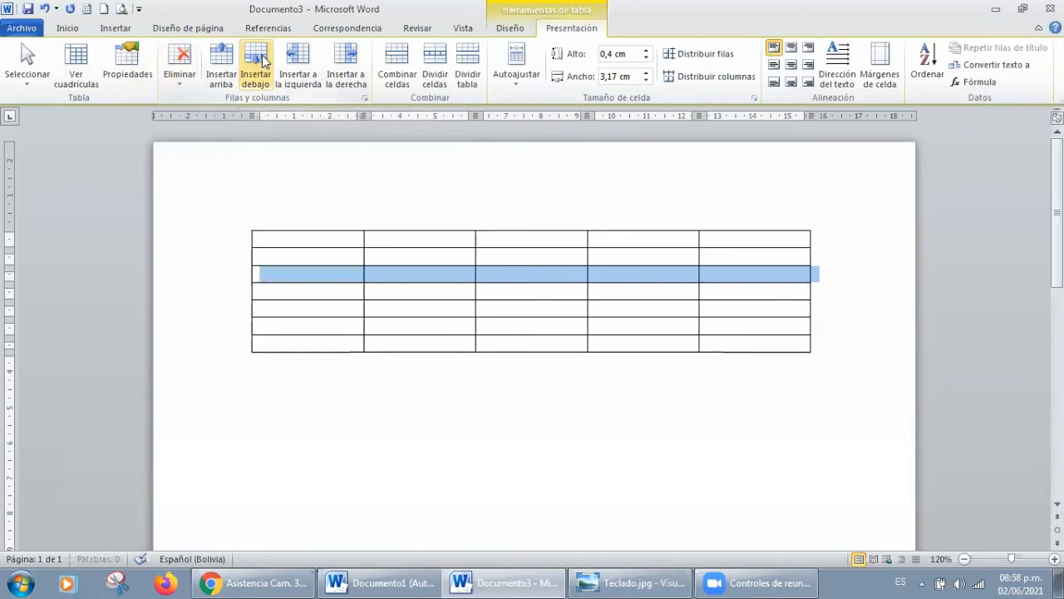
Step: Insert five columns before the first column and five more after those, and undo both column insertions
{"action": "left_click", "coordinate": [309, 62]}
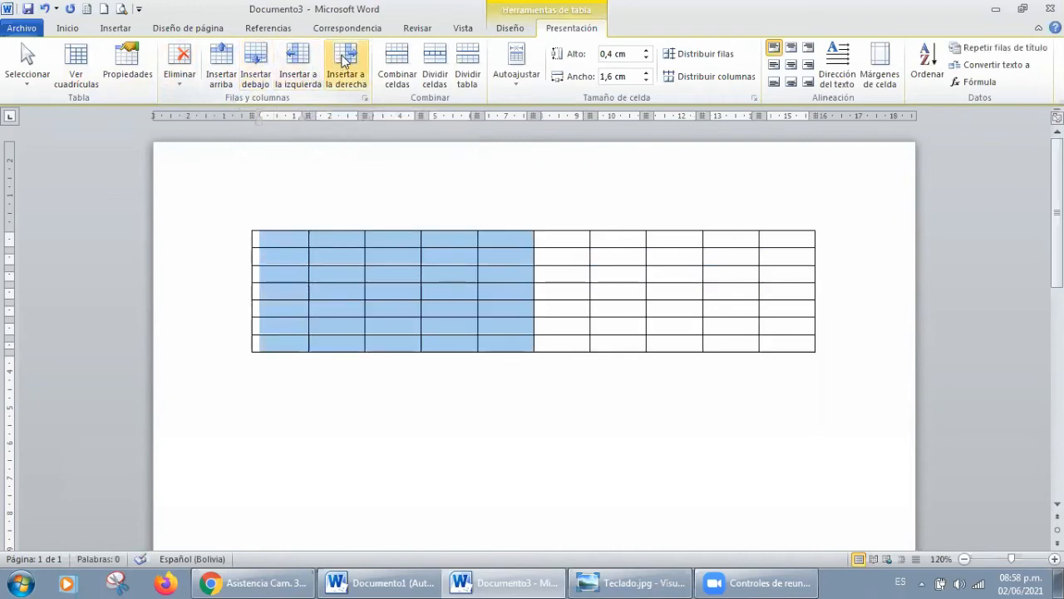
{"action": "left_click", "coordinate": [336, 62]}
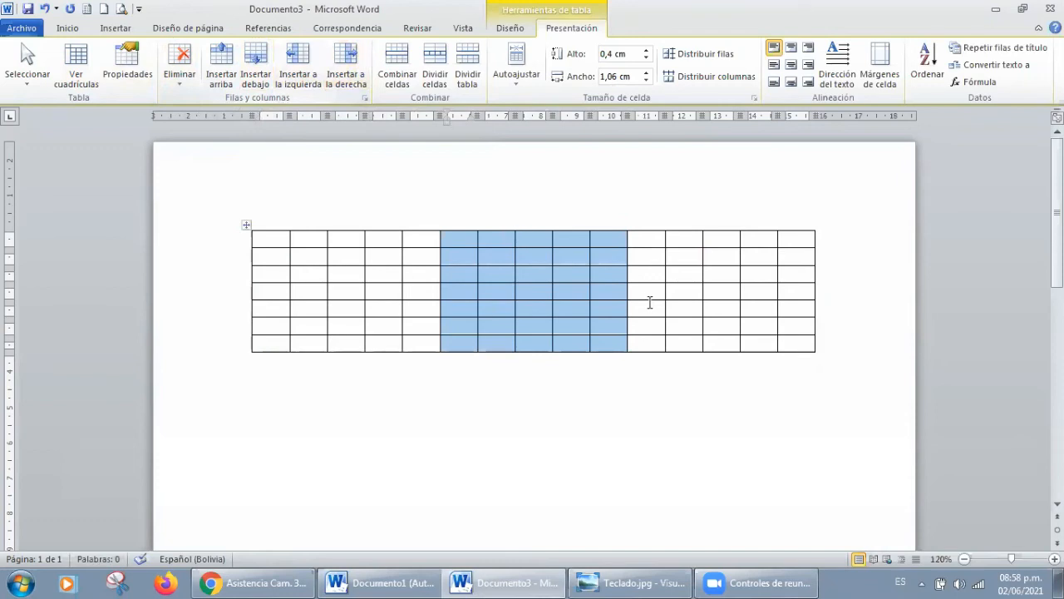
{"action": "key", "text": "ctrl+z"}
{"action": "key", "text": "ctrl+z"}
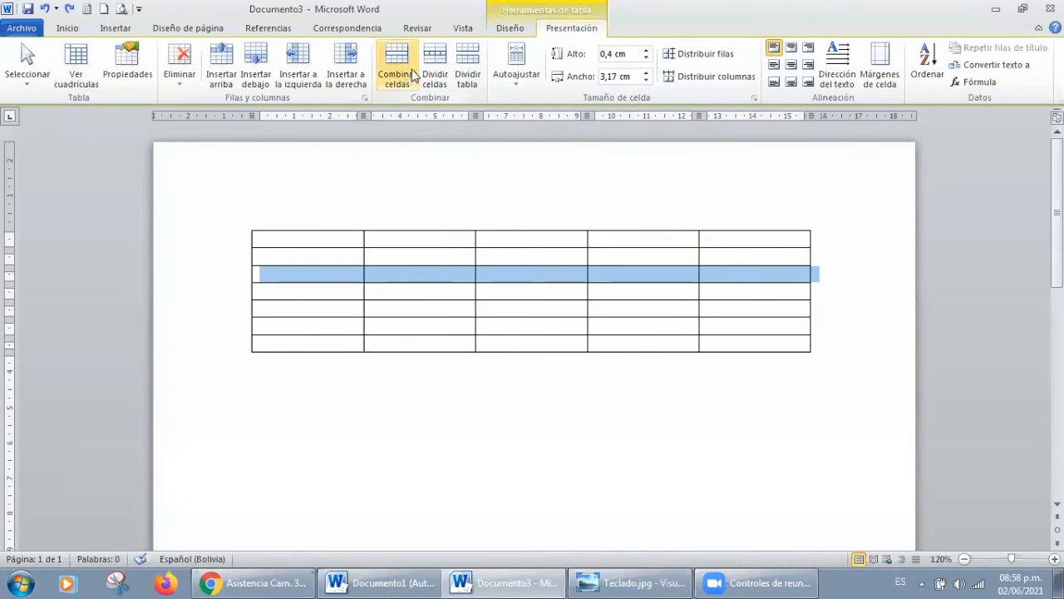
{"action": "left_click", "coordinate": [354, 238]}
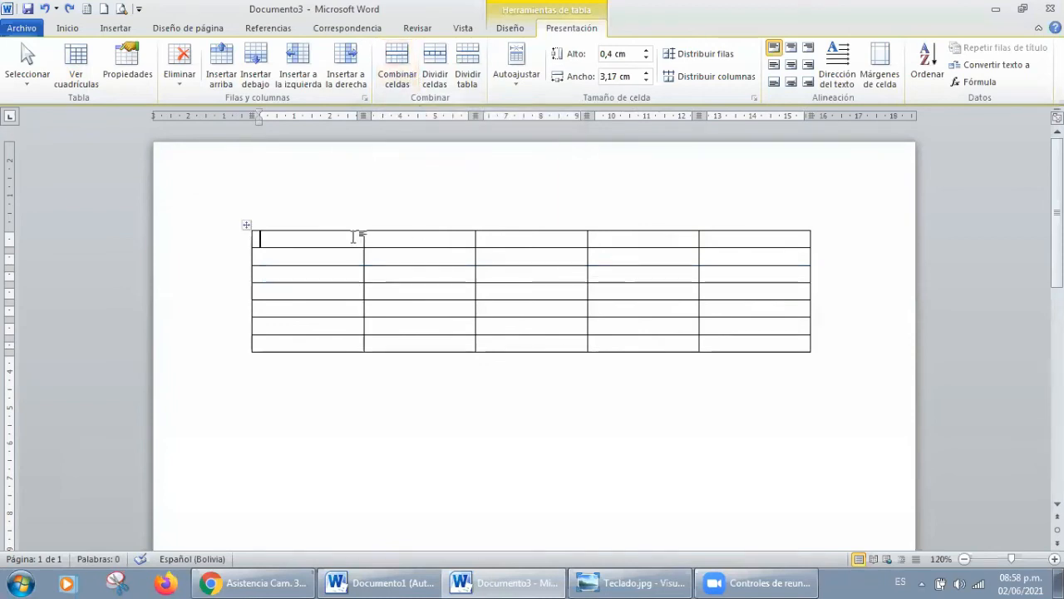
Step: Select the table's first and second rows, and select each of its five columns in turn
{"action": "left_click_drag", "start_coordinate": [356, 237], "coordinate": [736, 244]}
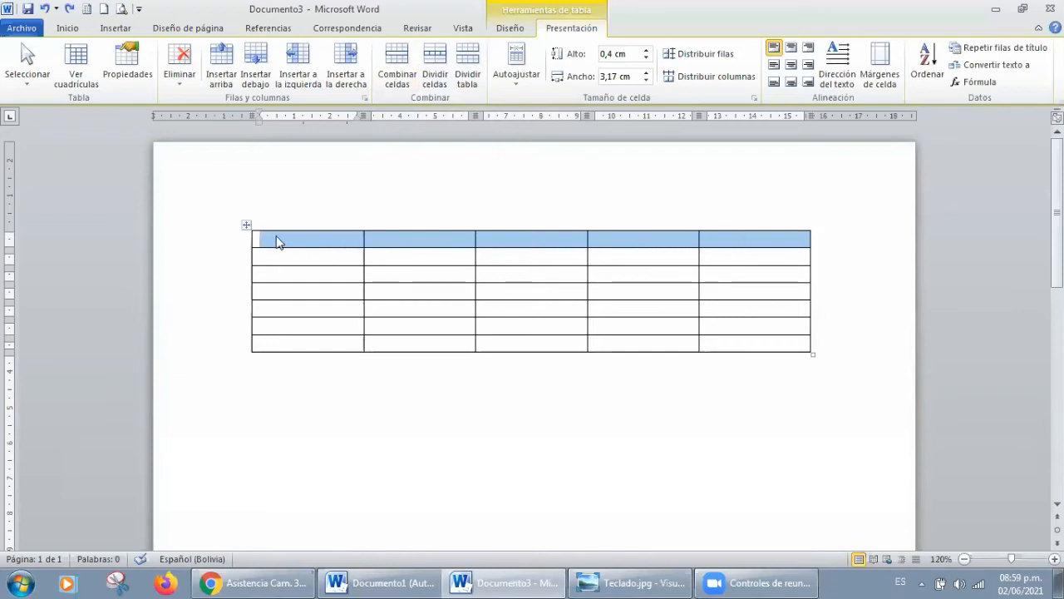
{"action": "left_click", "coordinate": [243, 242]}
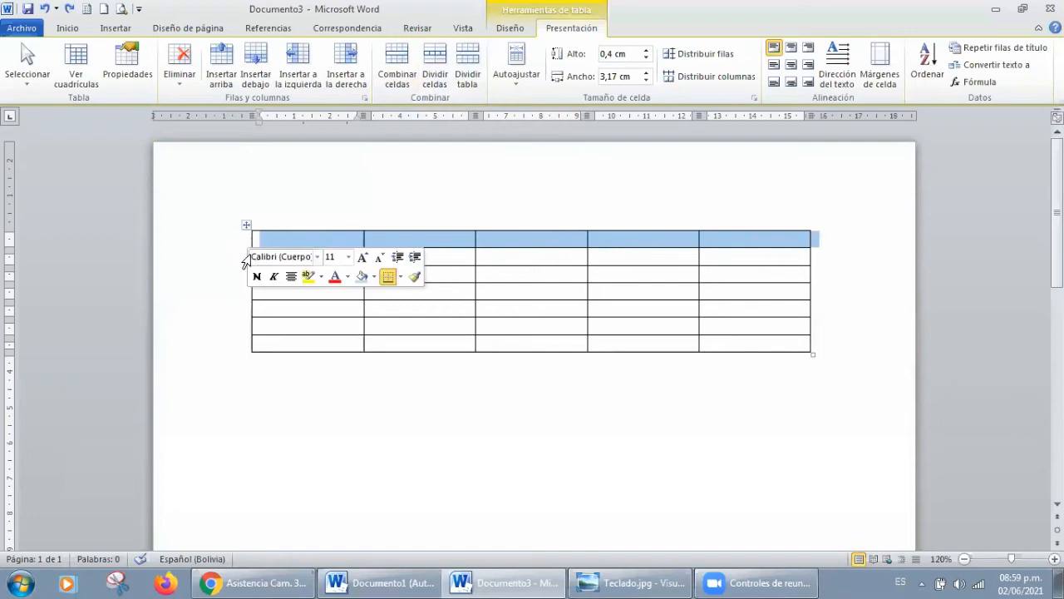
{"action": "left_click", "coordinate": [237, 258]}
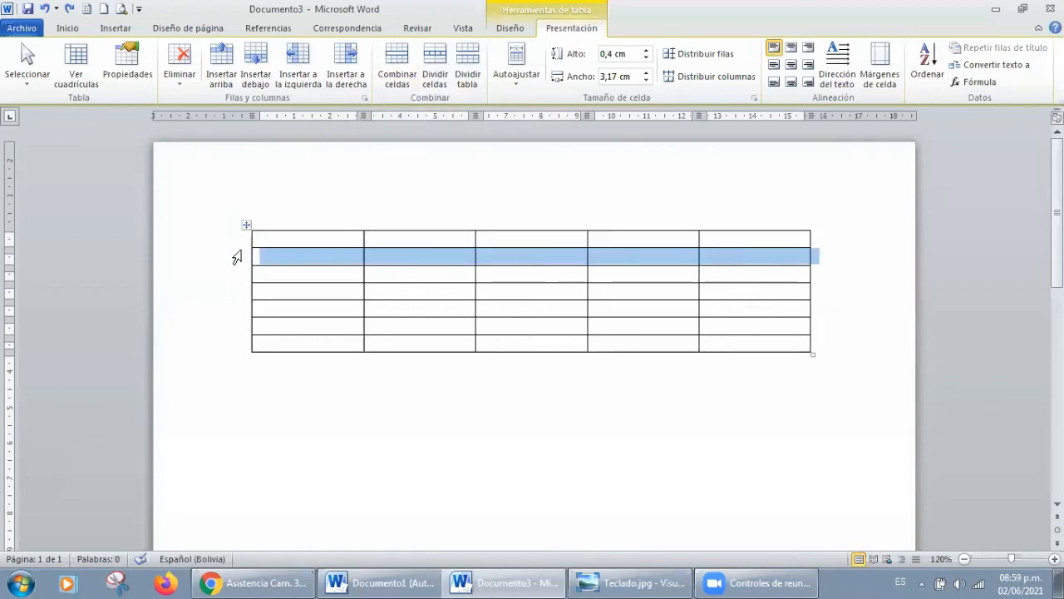
{"action": "left_click", "coordinate": [239, 246]}
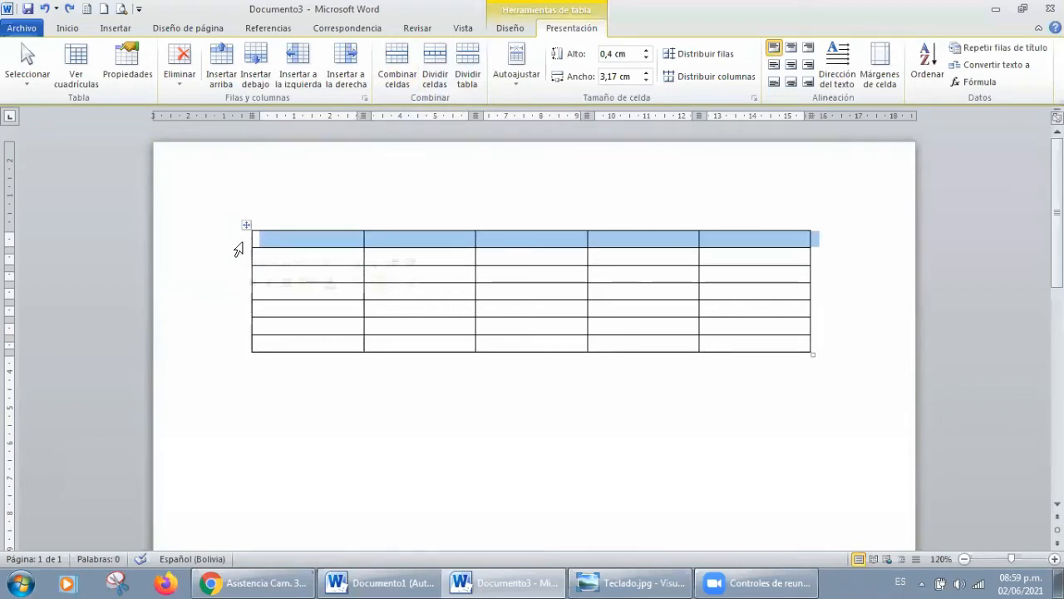
{"action": "left_click", "coordinate": [313, 212]}
{"action": "left_click", "coordinate": [453, 211]}
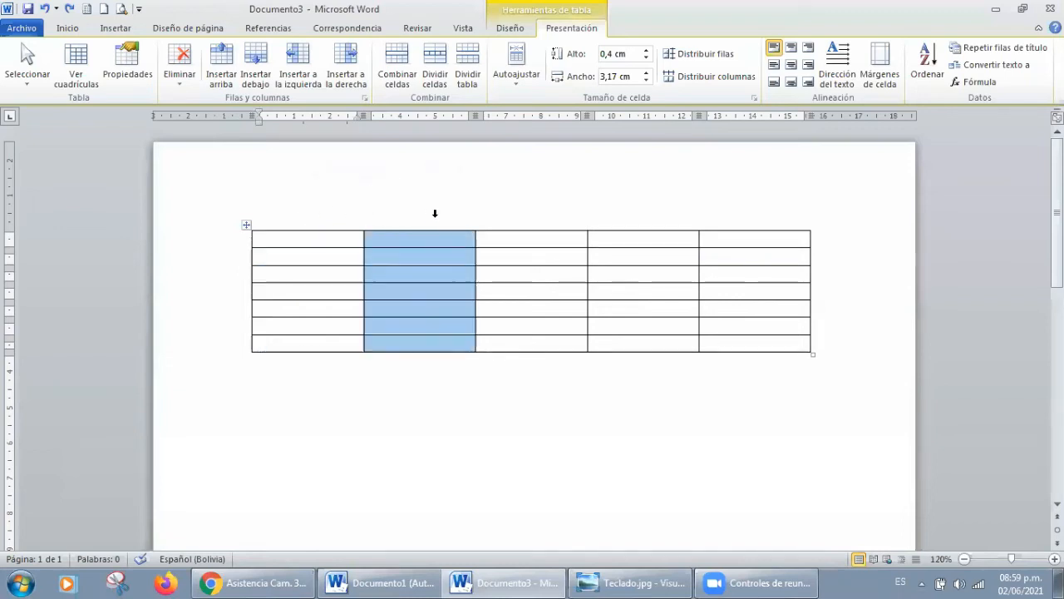
{"action": "left_click", "coordinate": [534, 215]}
{"action": "left_click", "coordinate": [665, 216]}
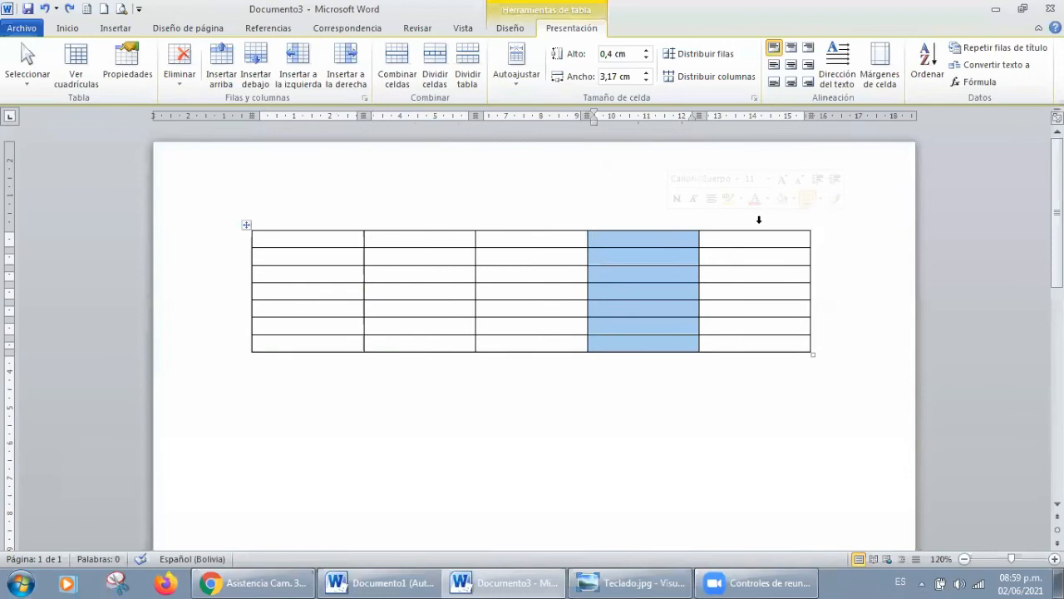
{"action": "left_click", "coordinate": [758, 220]}
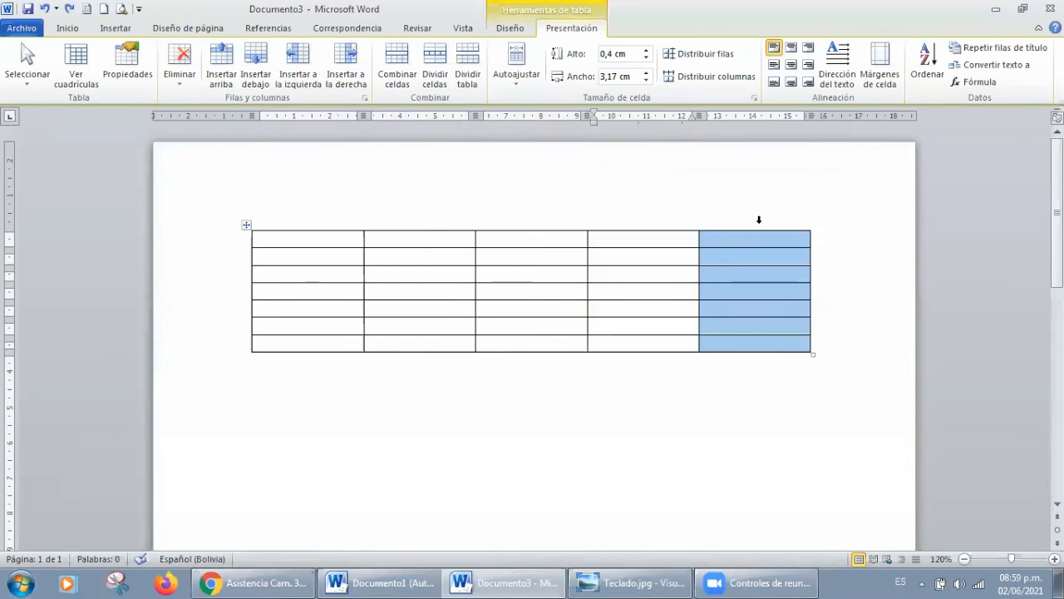
Step: Merge all cells of the first row into one and enter "gestión" in the merged cell
{"action": "left_click", "coordinate": [229, 247]}
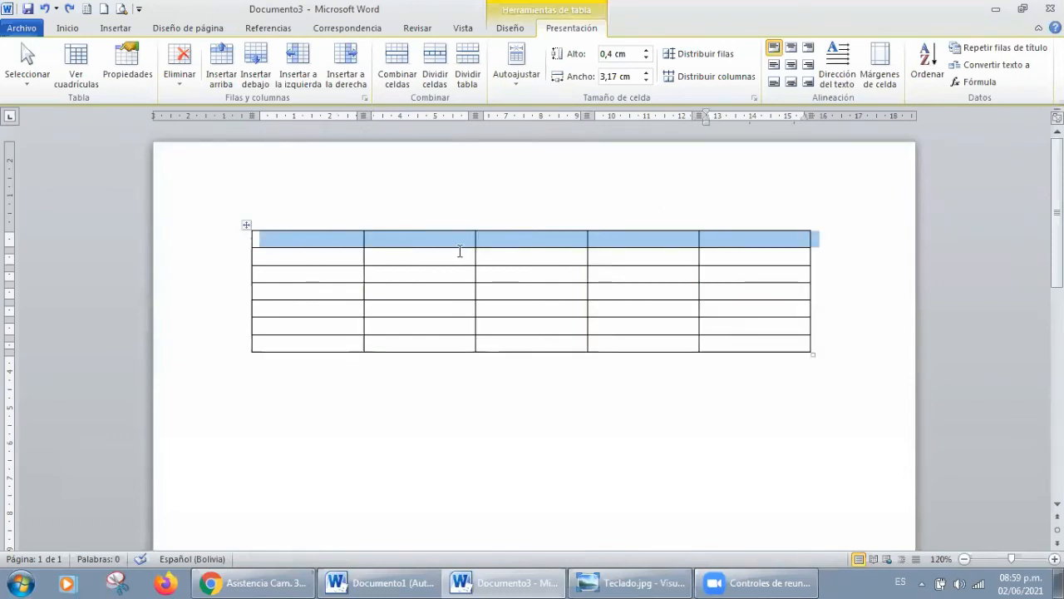
{"action": "left_click", "coordinate": [394, 64]}
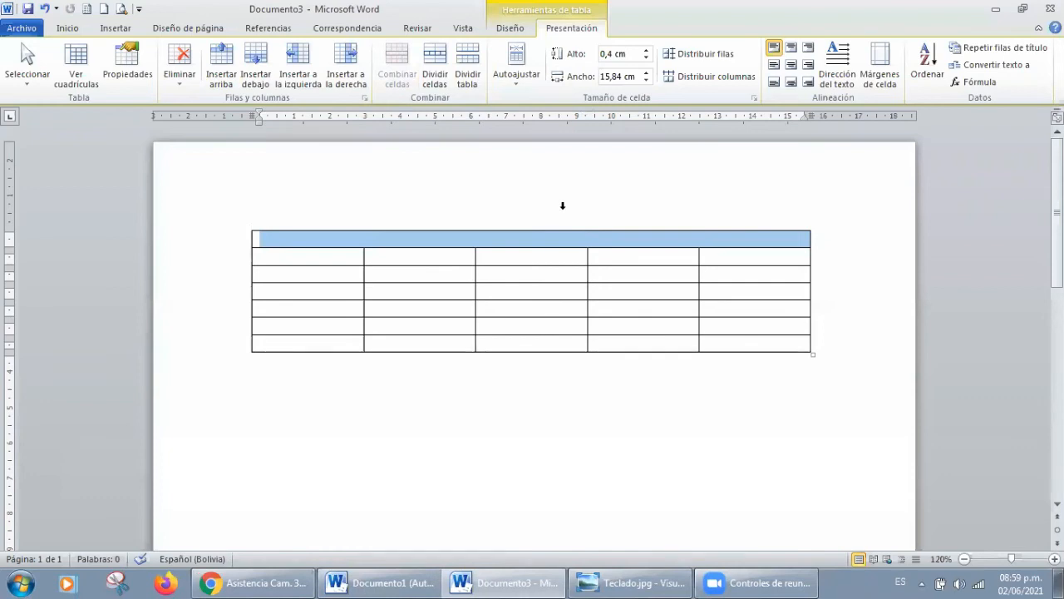
{"action": "type", "text": "gestión"}
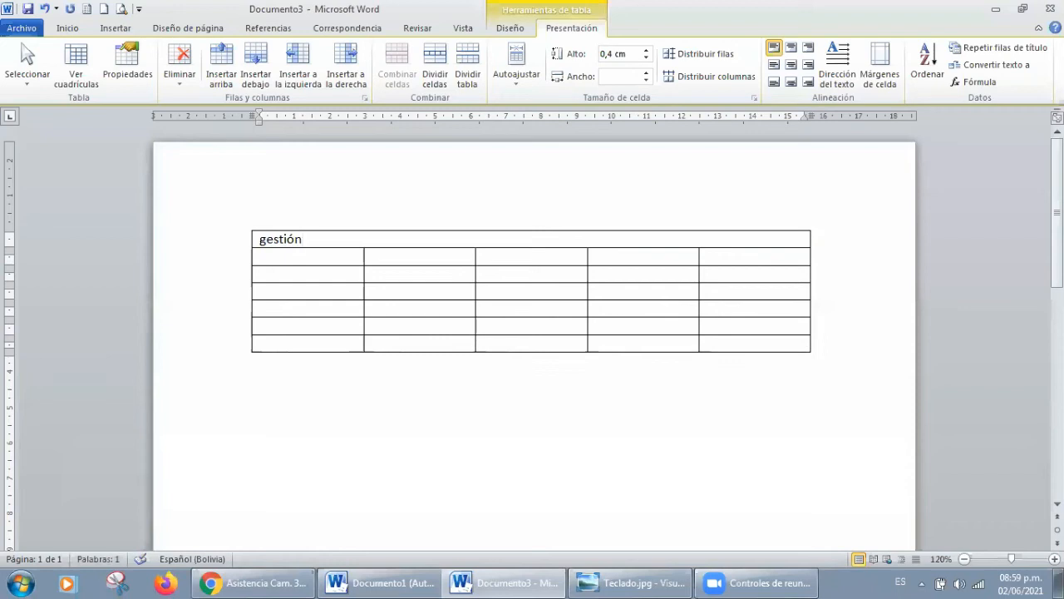
{"action": "left_click", "coordinate": [729, 201]}
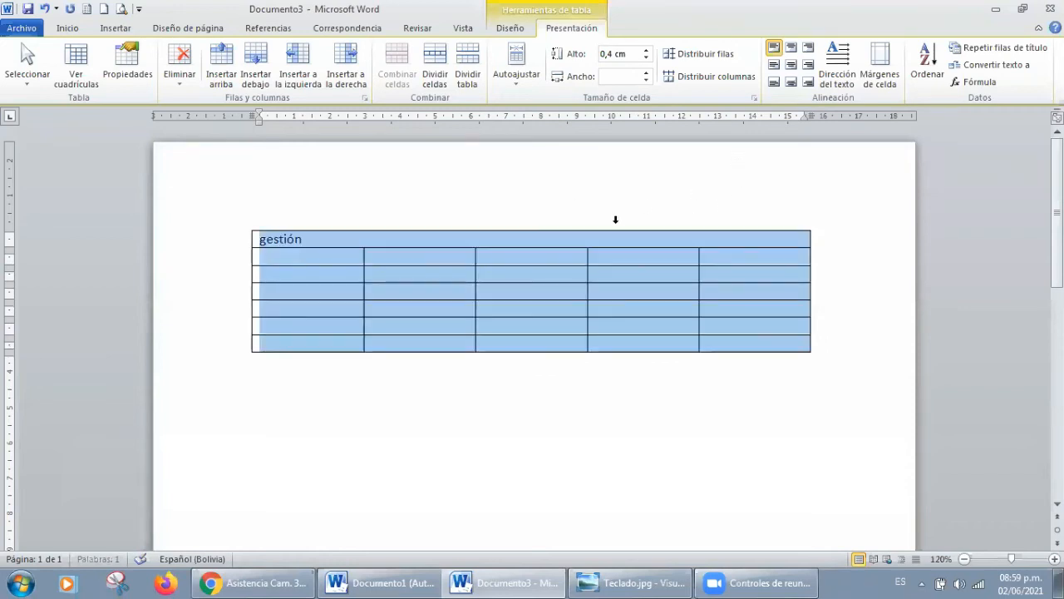
Step: Split the first cell of the second row into 2 columns and 3 rows
{"action": "left_click", "coordinate": [572, 233]}
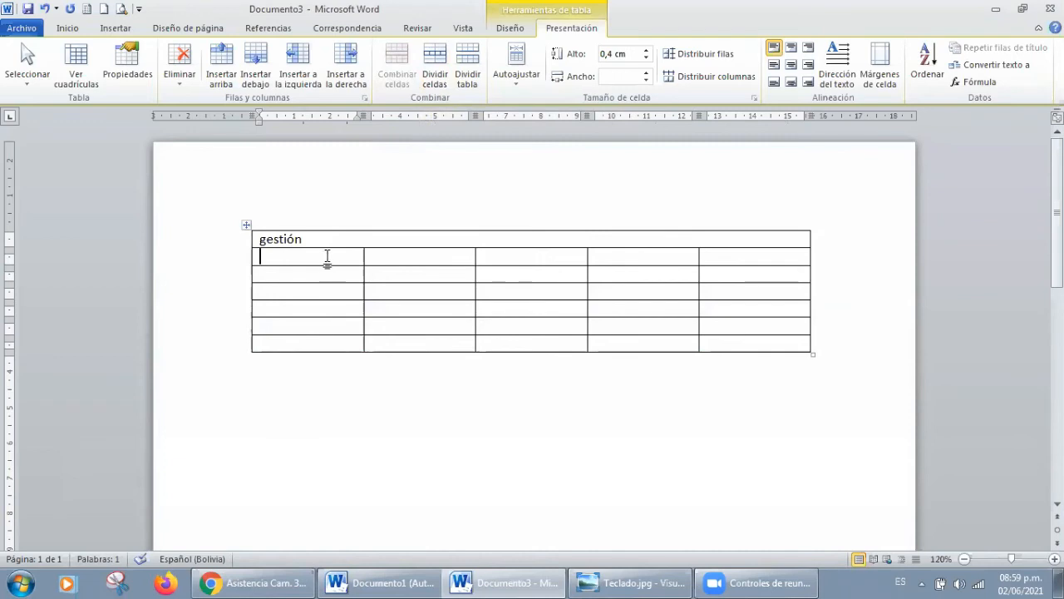
{"action": "left_click", "coordinate": [429, 67]}
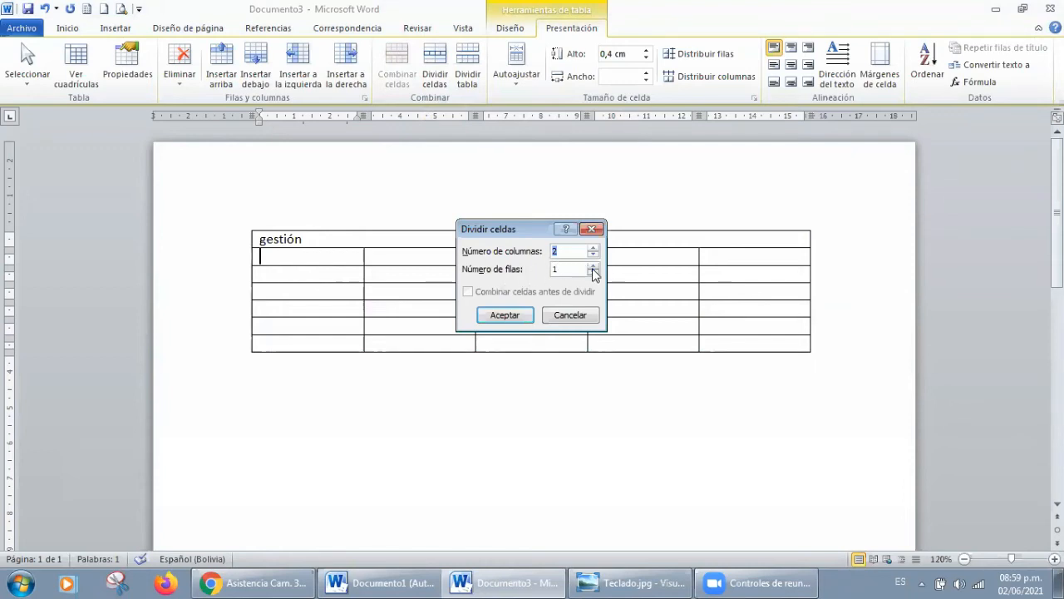
{"action": "left_click", "coordinate": [505, 315]}
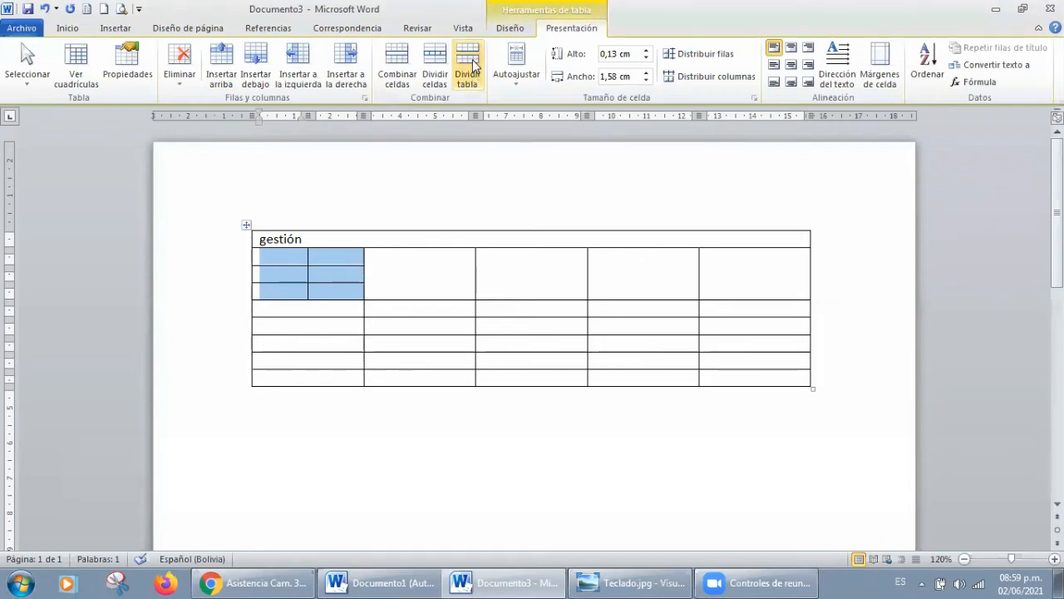
Step: Split the table in two at the row just below the divided cell, and undo the table split
{"action": "left_click", "coordinate": [808, 309]}
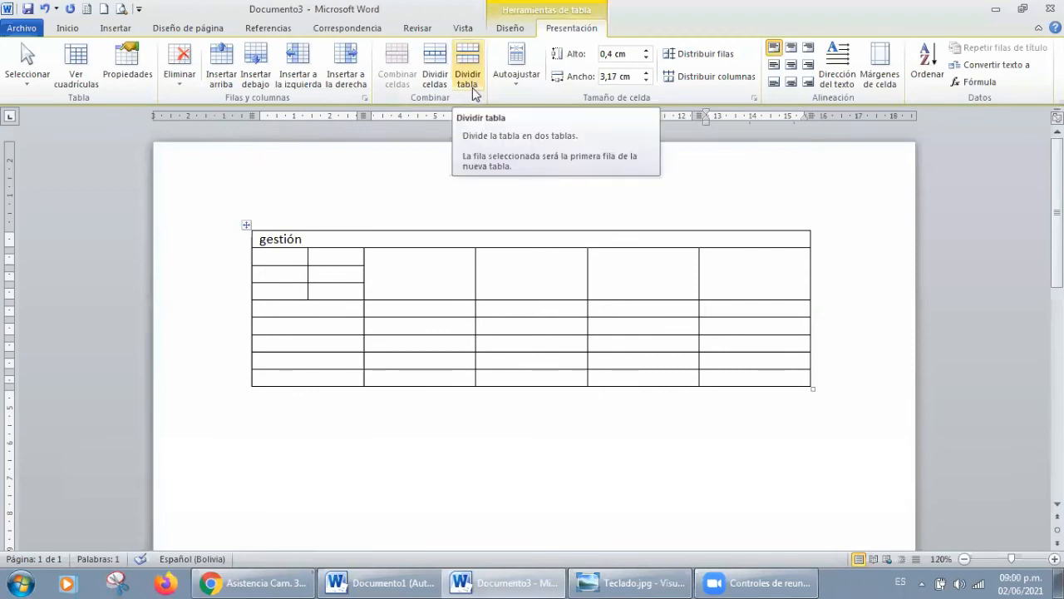
{"action": "left_click", "coordinate": [471, 89]}
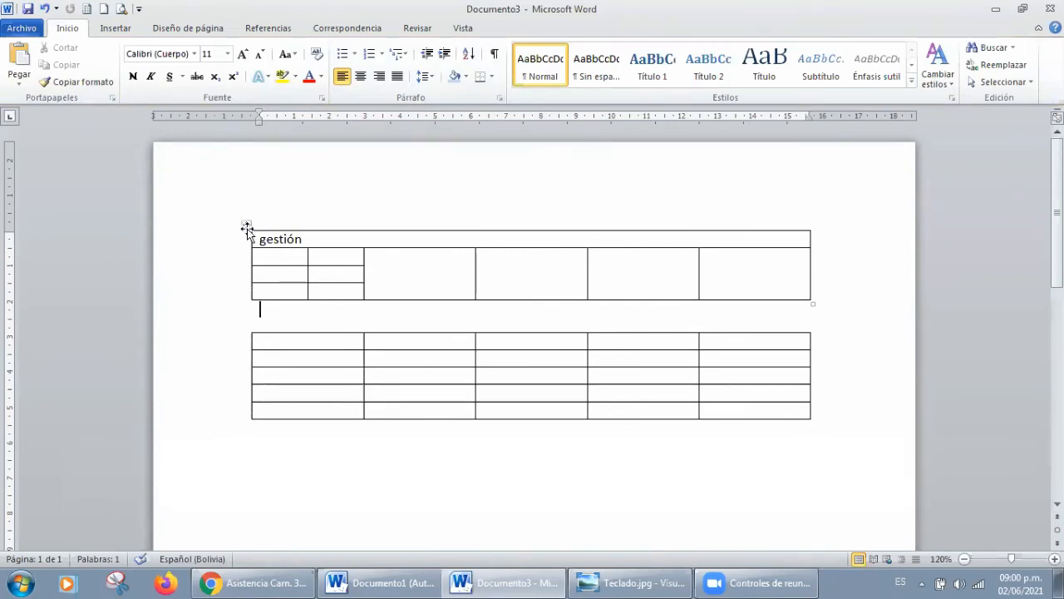
{"action": "left_click", "coordinate": [45, 8]}
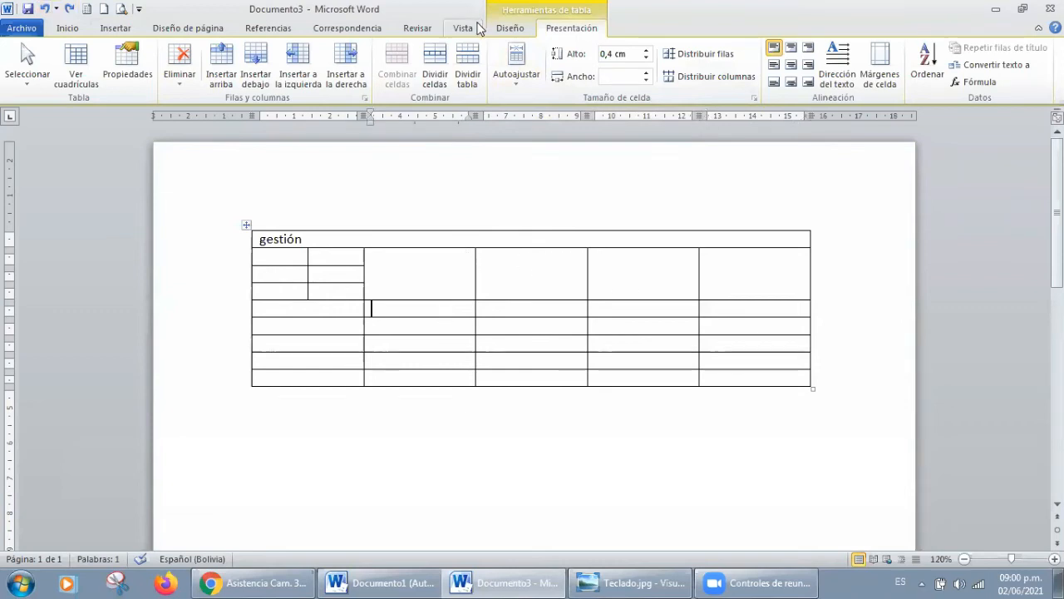
{"action": "left_click", "coordinate": [517, 57]}
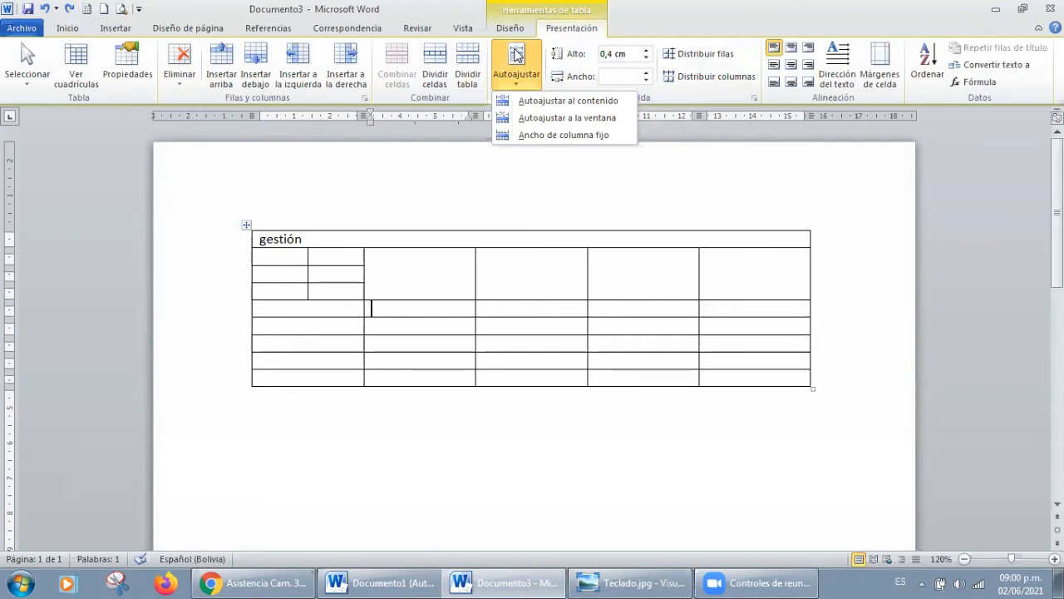
{"action": "left_click", "coordinate": [463, 308]}
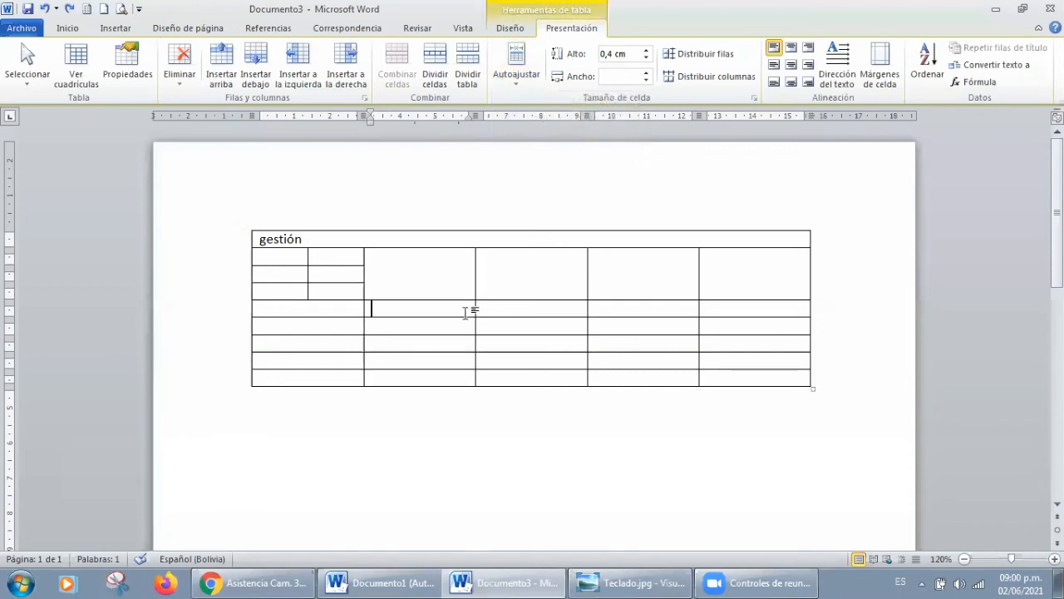
{"action": "type", "text": "a"}
{"action": "left_click", "coordinate": [45, 10]}
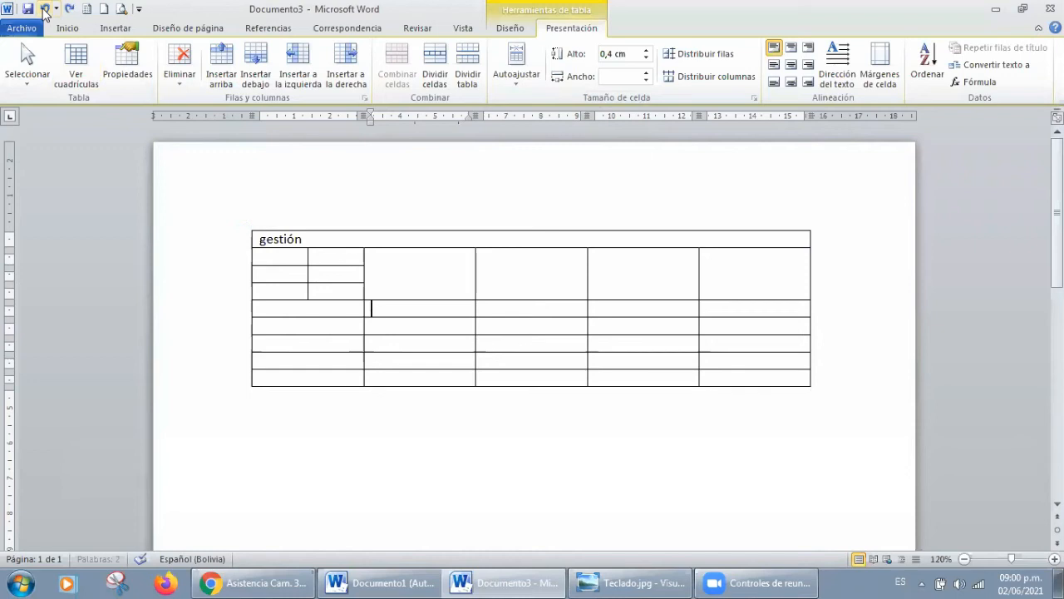
Step: Undo the cell split, the "gestión" text and the first row's merge, keeping the previously inserted rows
{"action": "left_click", "coordinate": [45, 10]}
{"action": "left_click", "coordinate": [45, 10]}
{"action": "left_click", "coordinate": [45, 10]}
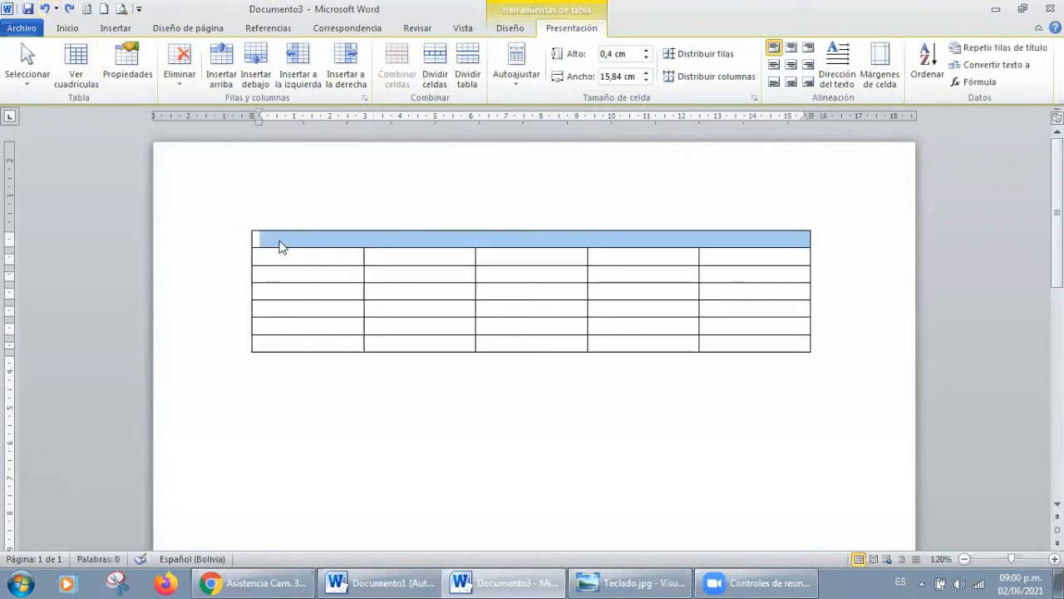
{"action": "left_click", "coordinate": [44, 10]}
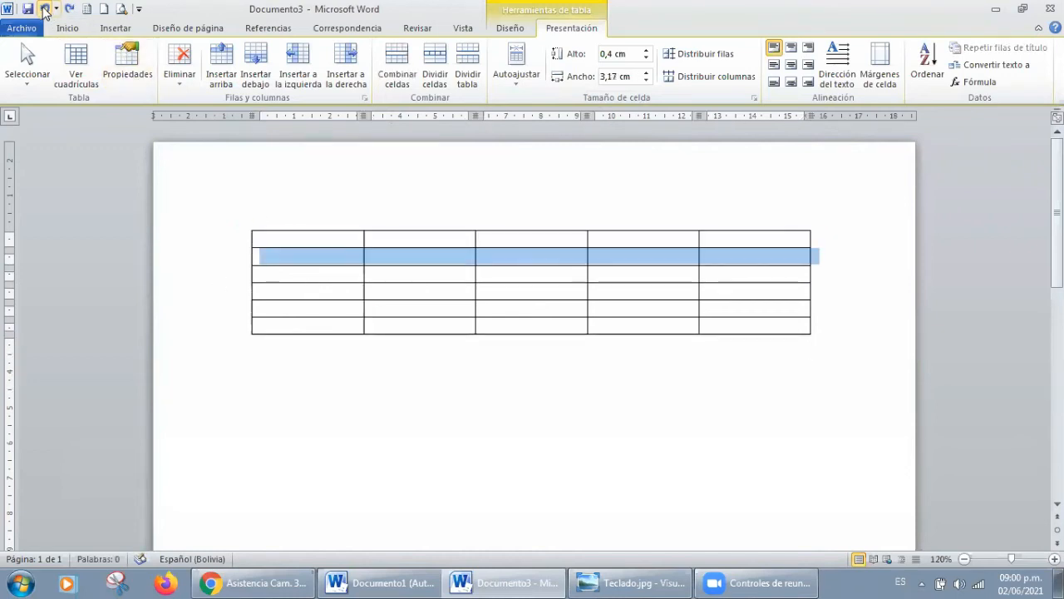
{"action": "left_click", "coordinate": [70, 8]}
Step: Enter a sample first name in each of the first two cells of the second row
{"action": "left_click", "coordinate": [306, 257]}
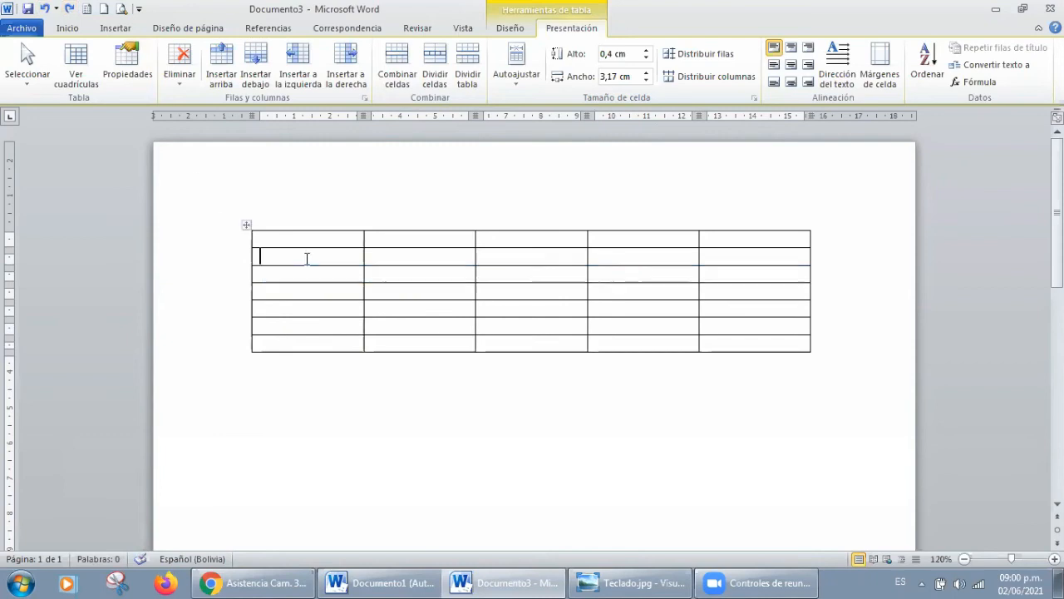
{"action": "type", "text": "Ana"}
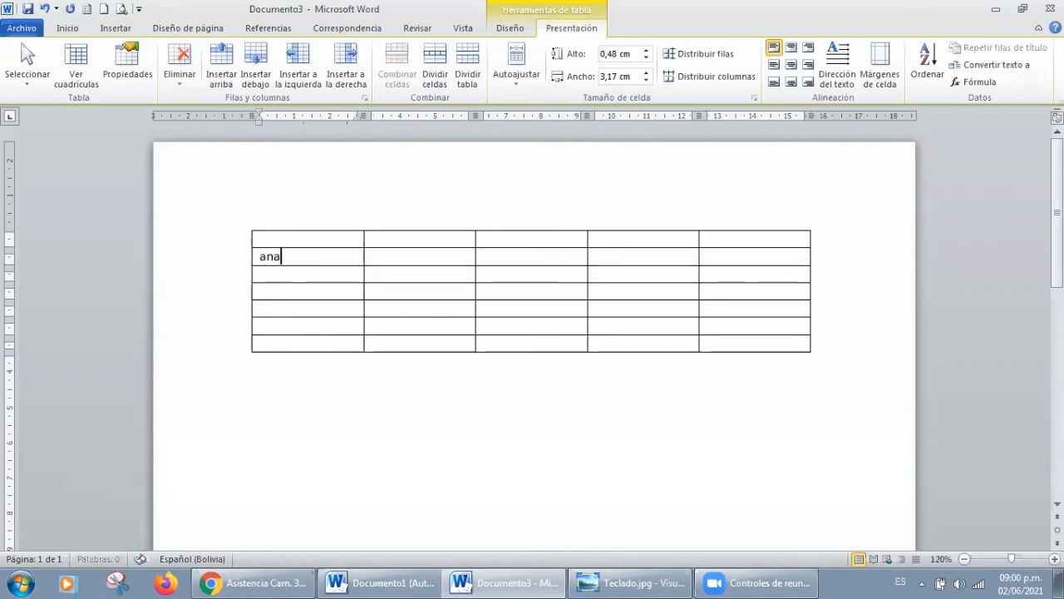
{"action": "key", "text": "Tab"}
{"action": "type", "text": "car"}
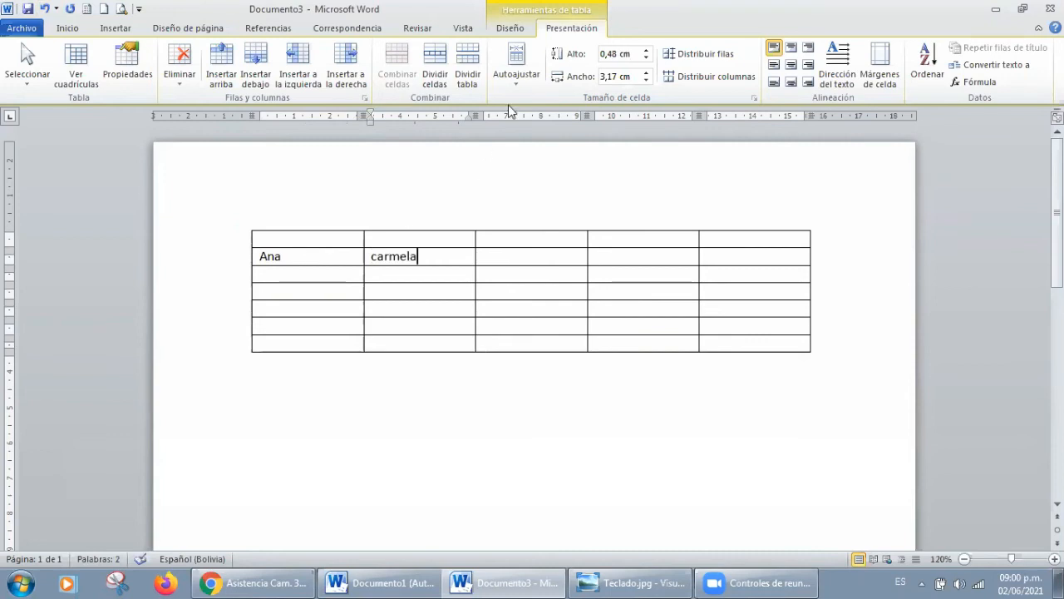
Step: Autofit the whole table to its contents and undo the adjustment
{"action": "left_click_drag", "start_coordinate": [325, 242], "coordinate": [779, 352]}
{"action": "left_click", "coordinate": [518, 73]}
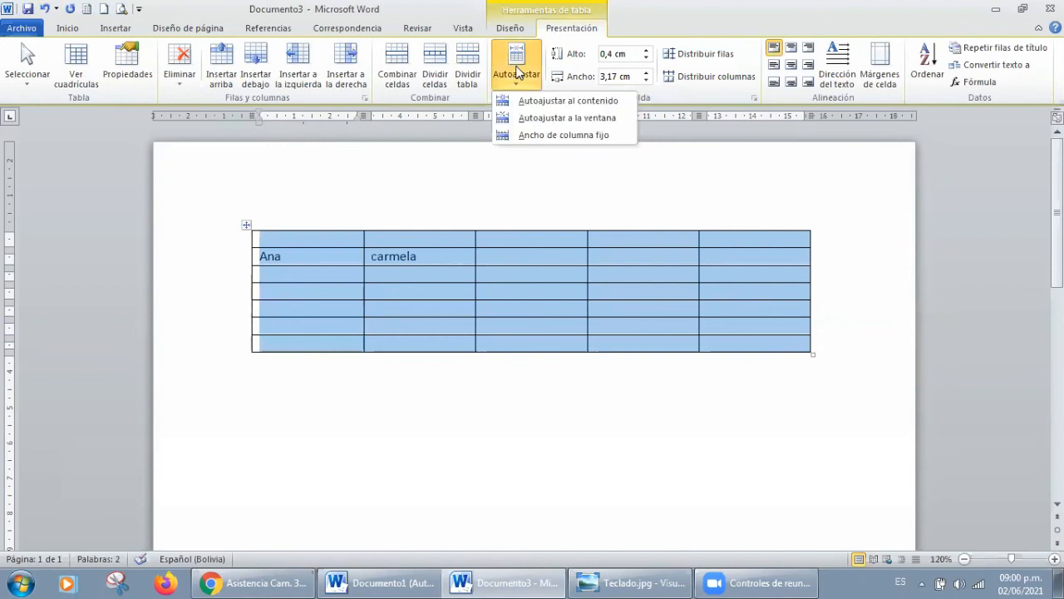
{"action": "left_click", "coordinate": [541, 102]}
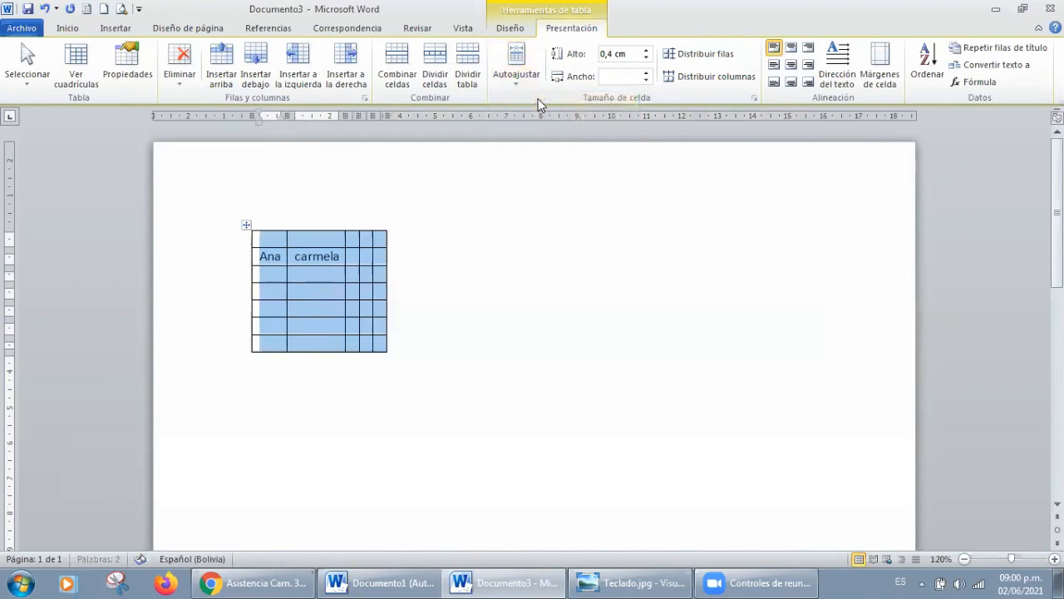
{"action": "left_click", "coordinate": [444, 266]}
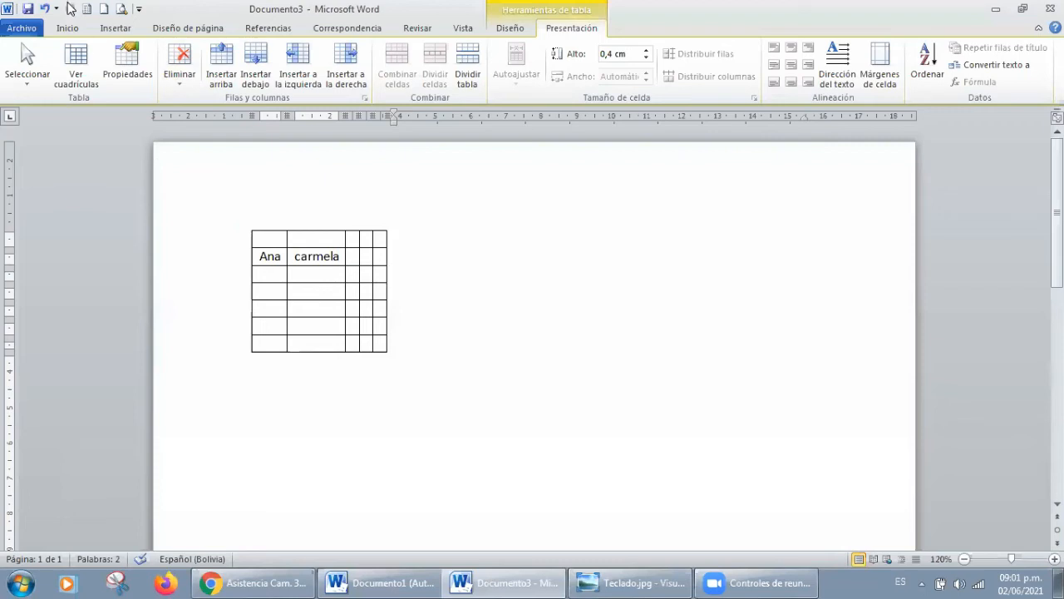
{"action": "left_click", "coordinate": [43, 9]}
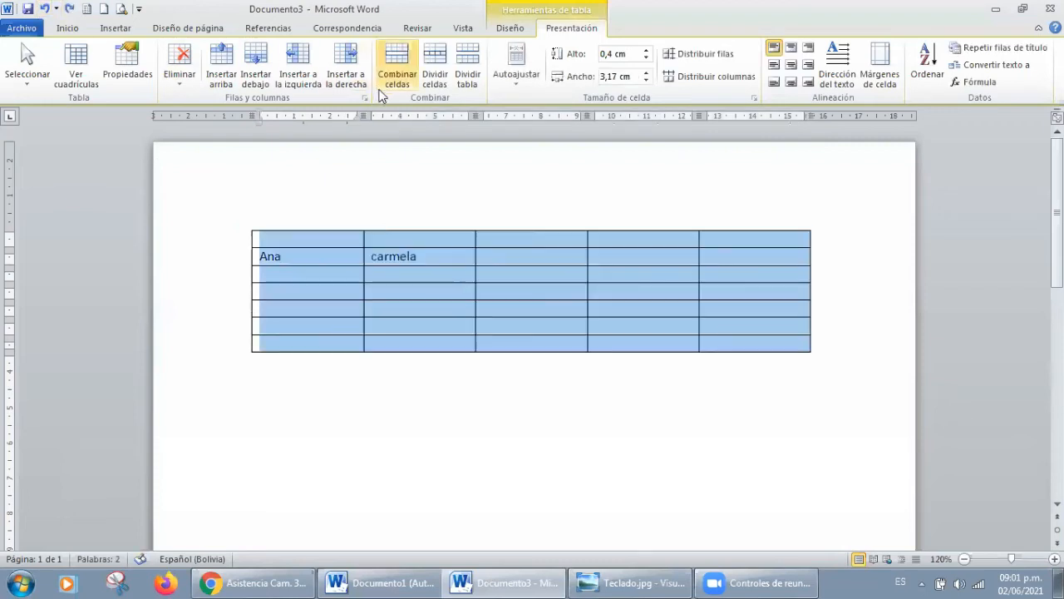
{"action": "left_click", "coordinate": [520, 76]}
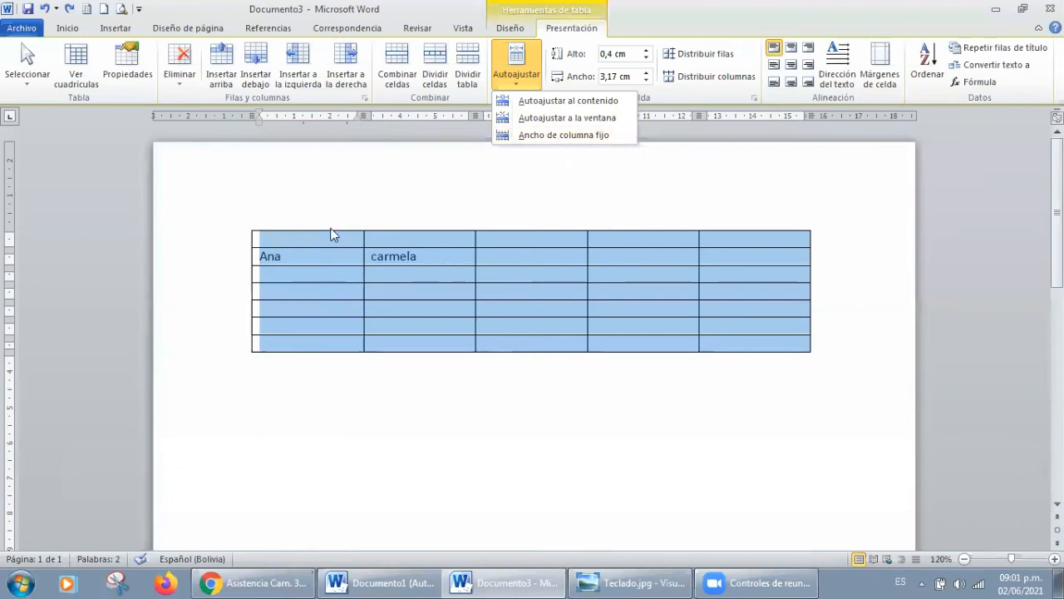
{"action": "left_click", "coordinate": [378, 186]}
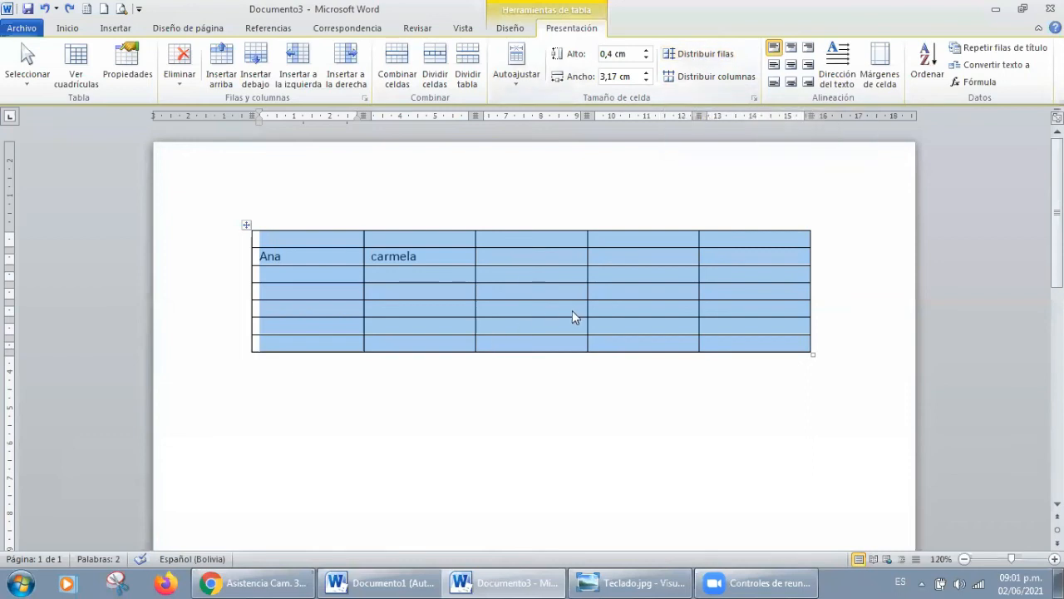
Step: Move the right borders of the first, second and third columns to about 1, 3 and 8.3 cm on the ruler
{"action": "left_click", "coordinate": [706, 370]}
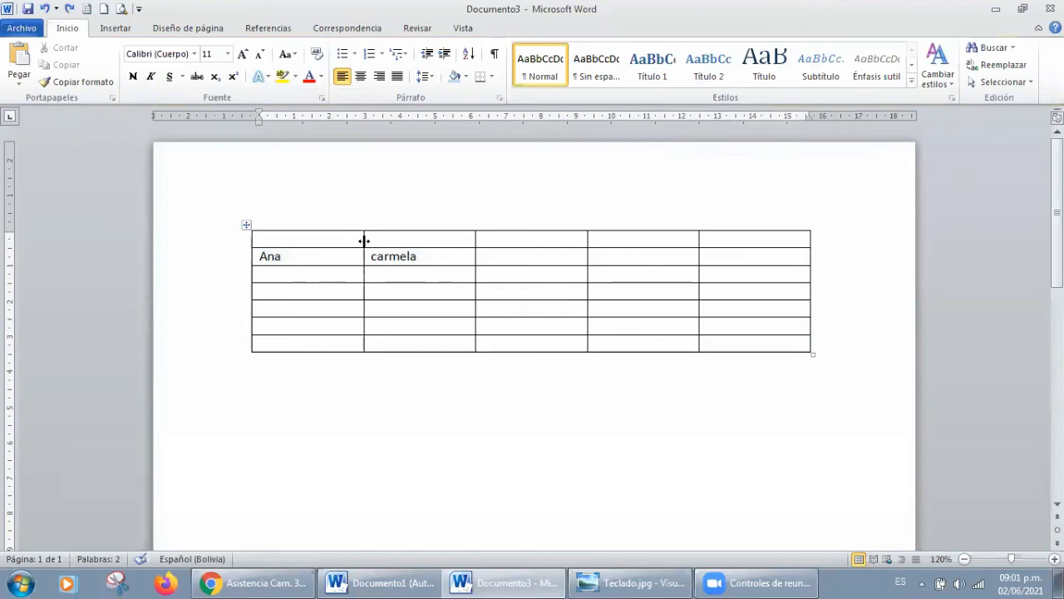
{"action": "left_click_drag", "start_coordinate": [364, 241], "coordinate": [294, 239]}
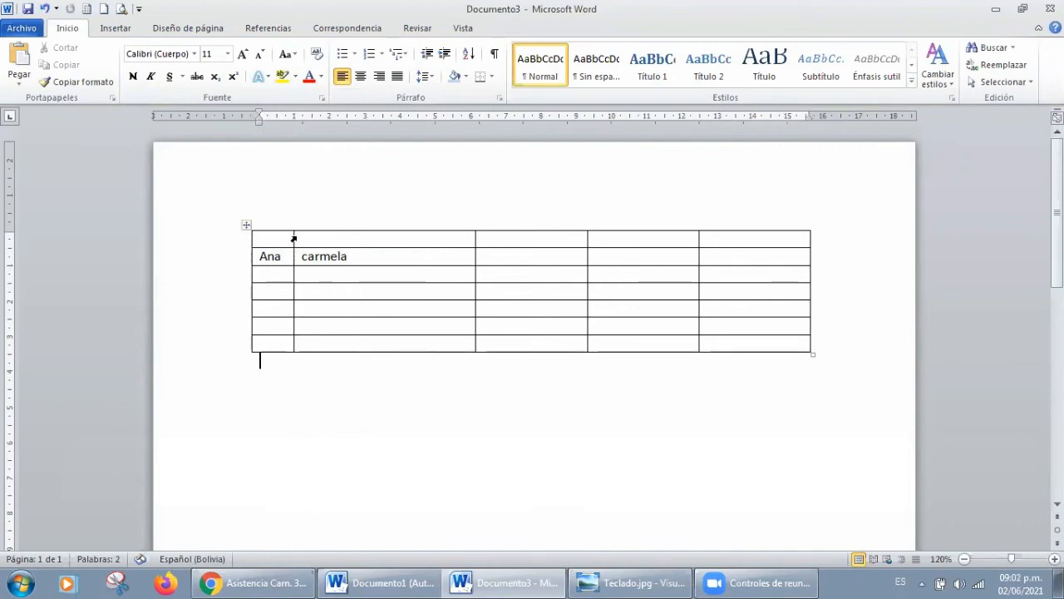
{"action": "left_click_drag", "start_coordinate": [475, 240], "coordinate": [365, 238]}
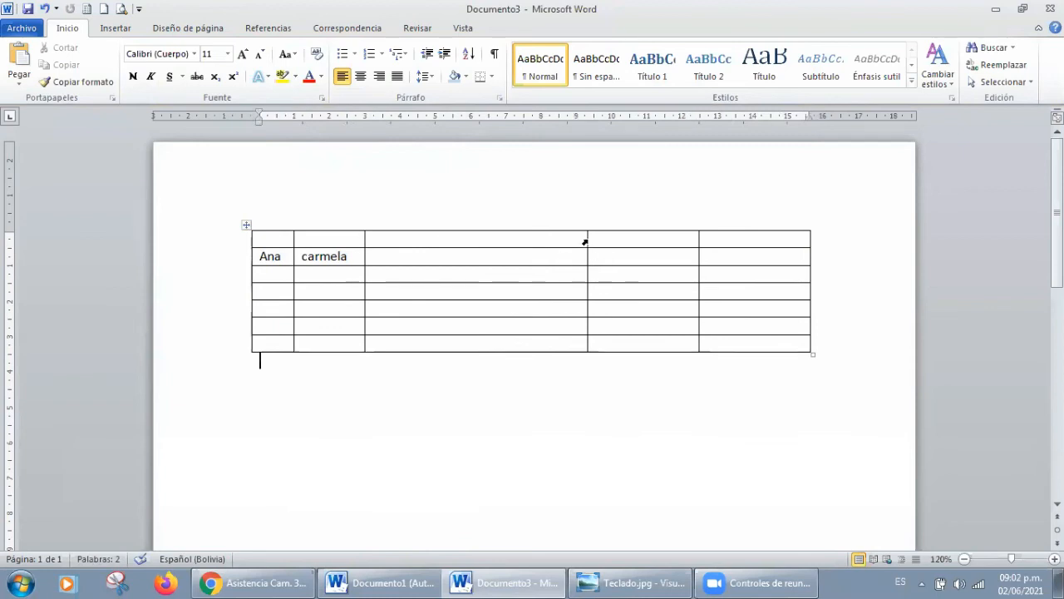
{"action": "left_click_drag", "start_coordinate": [586, 242], "coordinate": [551, 246]}
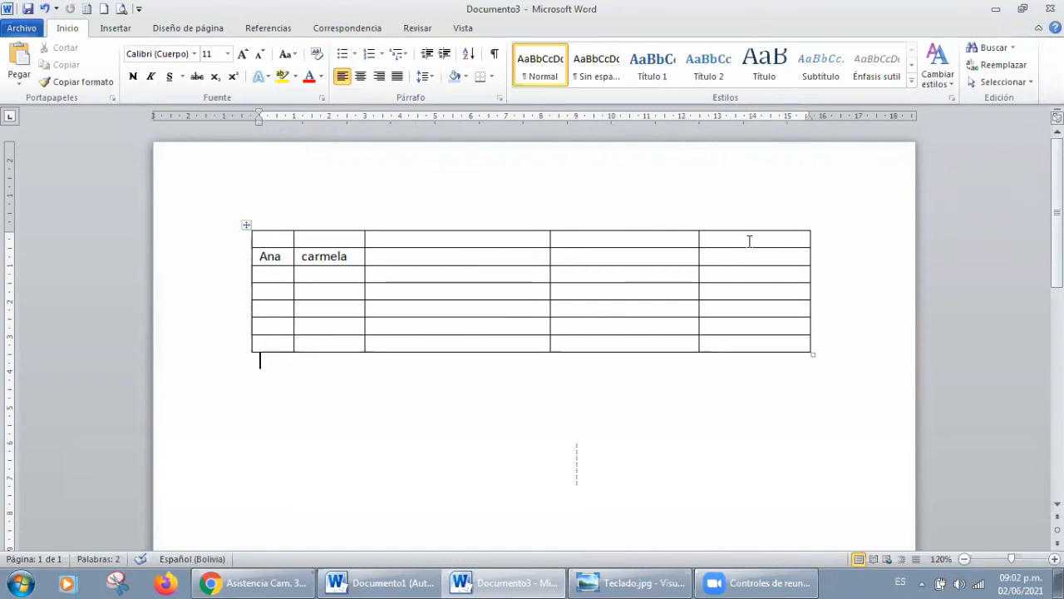
Step: Distribute the table's last three columns so they have equal widths
{"action": "mouse_move", "coordinate": [504, 236]}
{"action": "left_mouse_down"}
{"action": "mouse_move", "coordinate": [757, 323]}
{"action": "mouse_move", "coordinate": [780, 352]}
{"action": "mouse_move", "coordinate": [608, 311]}
{"action": "mouse_move", "coordinate": [512, 239]}
{"action": "left_mouse_up"}
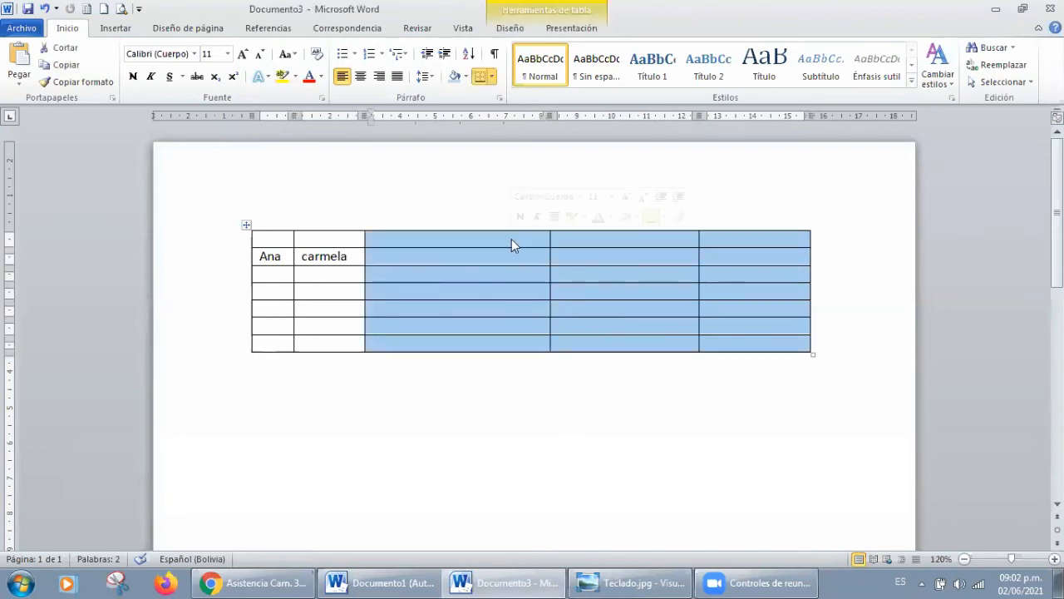
{"action": "left_click", "coordinate": [565, 30]}
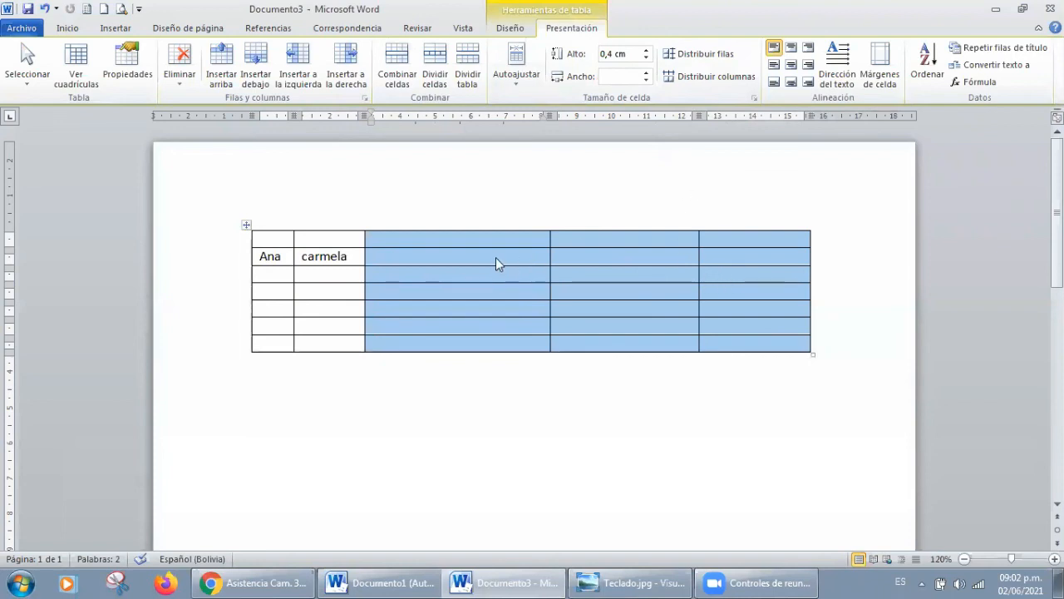
{"action": "left_click", "coordinate": [729, 84]}
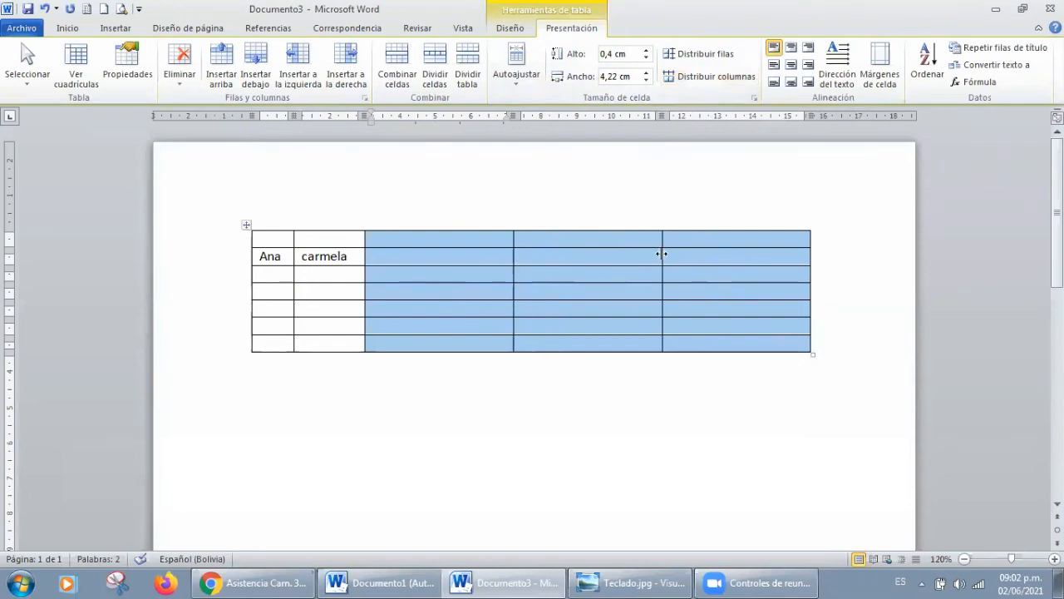
{"action": "mouse_move", "coordinate": [662, 254]}
{"action": "left_mouse_down"}
{"action": "mouse_move", "coordinate": [630, 261]}
{"action": "mouse_move", "coordinate": [688, 264]}
{"action": "mouse_move", "coordinate": [661, 271]}
{"action": "left_mouse_up"}
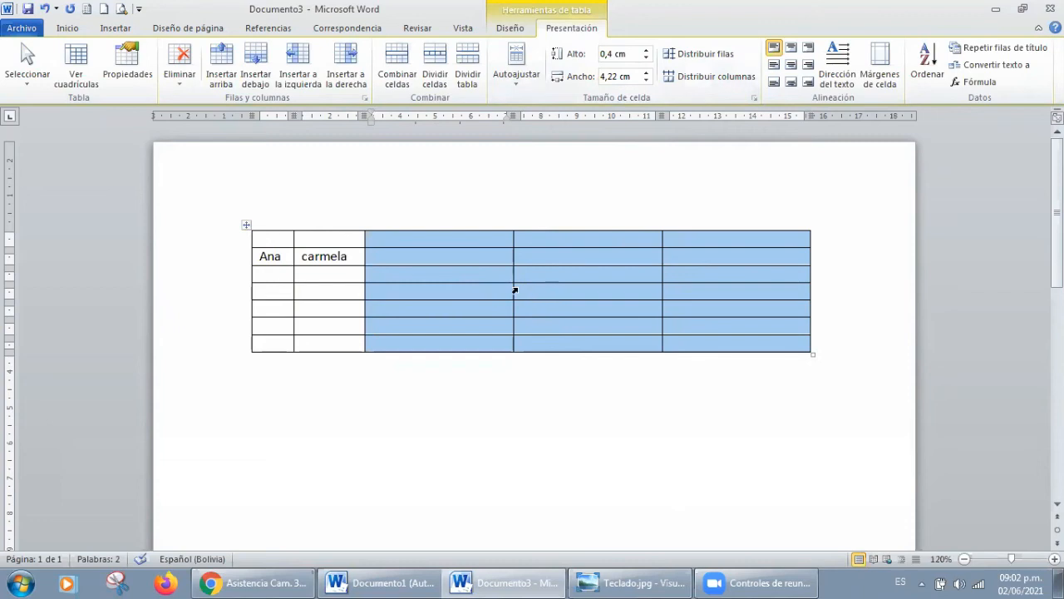
Step: Distribute the third and fourth rows so they have equal heights
{"action": "left_click", "coordinate": [268, 277]}
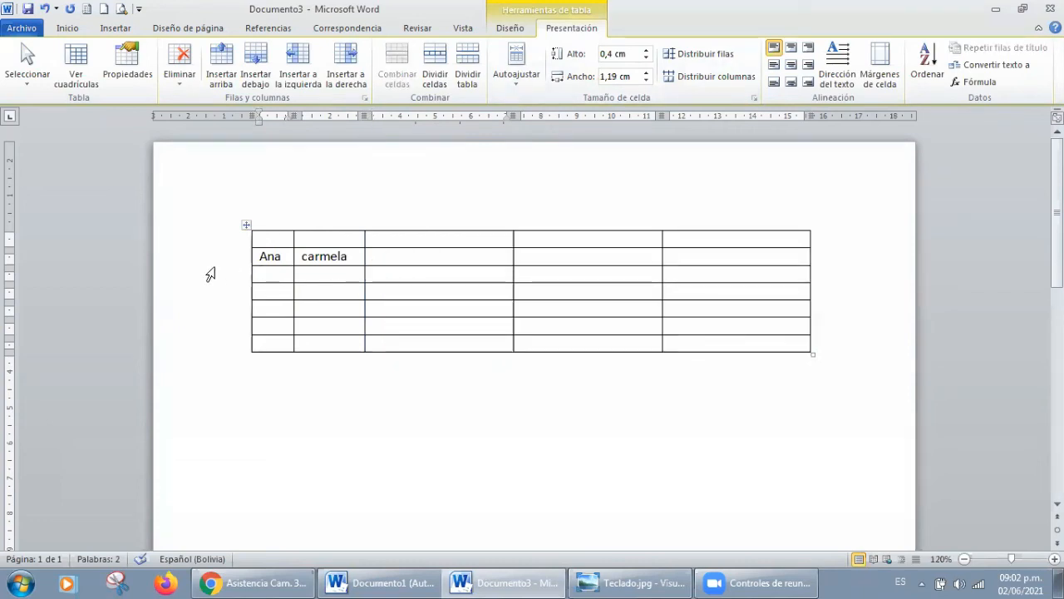
{"action": "left_click", "coordinate": [236, 281]}
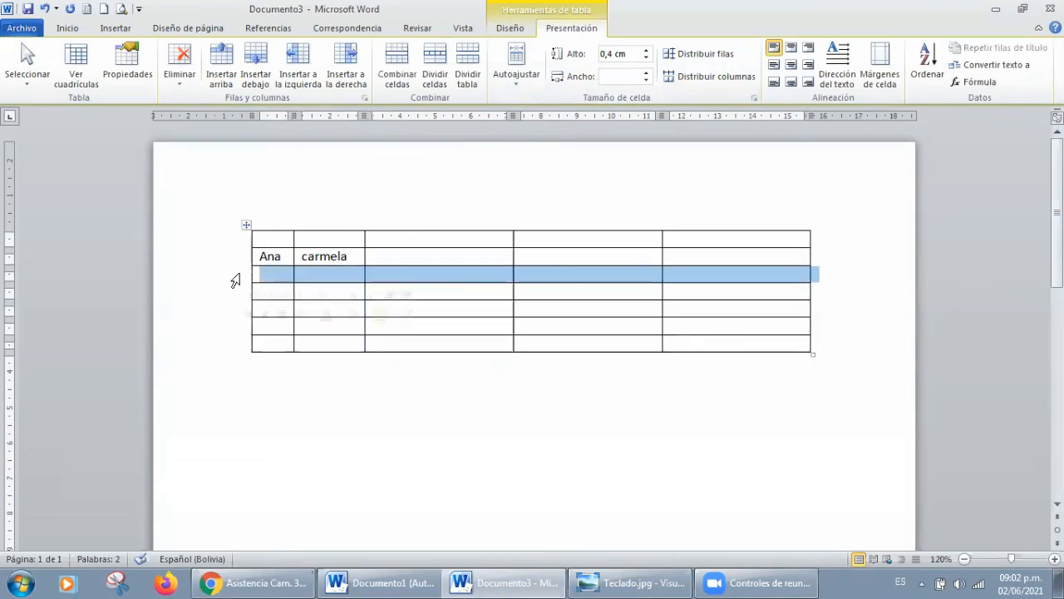
{"action": "left_click_drag", "start_coordinate": [236, 281], "coordinate": [236, 305]}
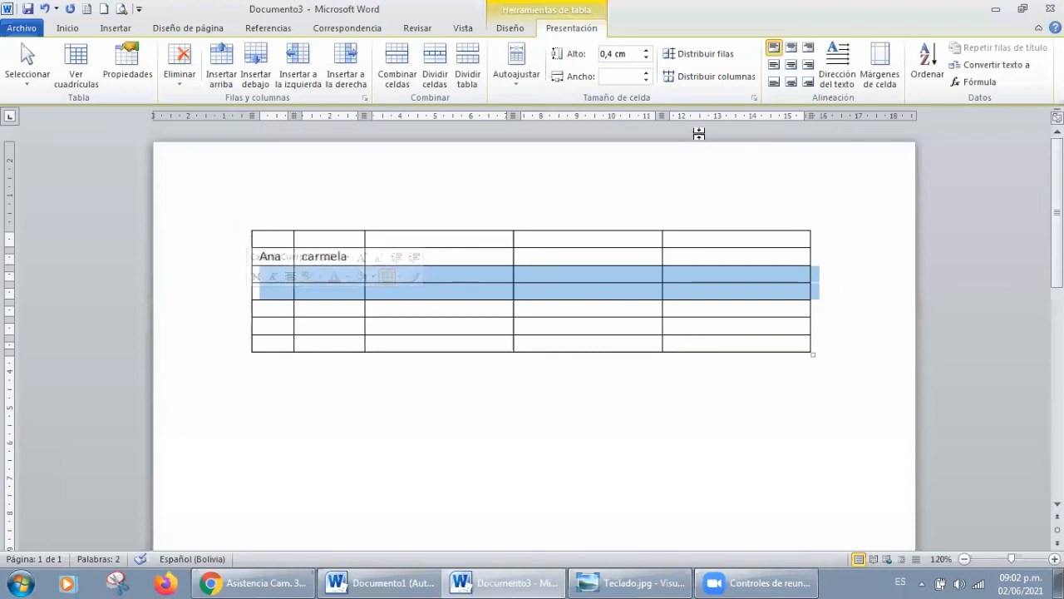
{"action": "left_click", "coordinate": [712, 60]}
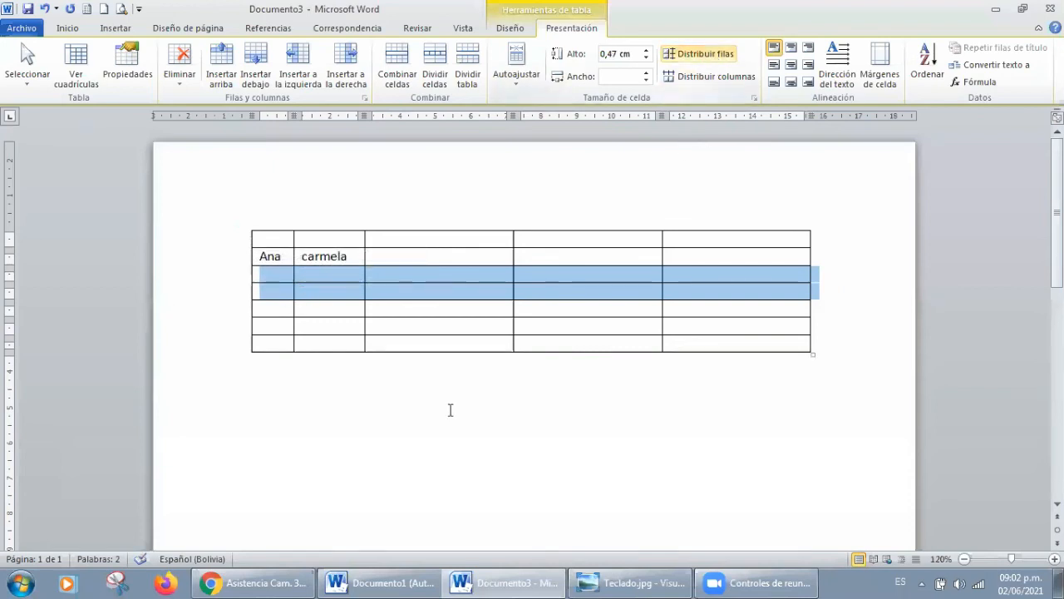
{"action": "left_click", "coordinate": [266, 275]}
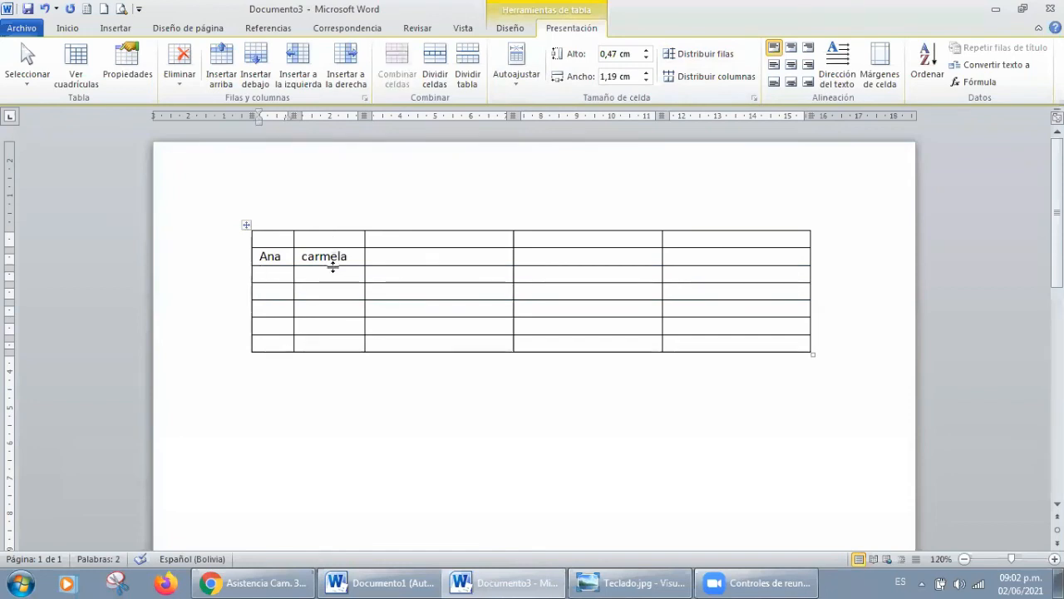
Step: Enlarge the second row to about 1.26 cm high and heighten the fifth row, and distribute the last five rows evenly
{"action": "left_click_drag", "start_coordinate": [332, 264], "coordinate": [333, 288]}
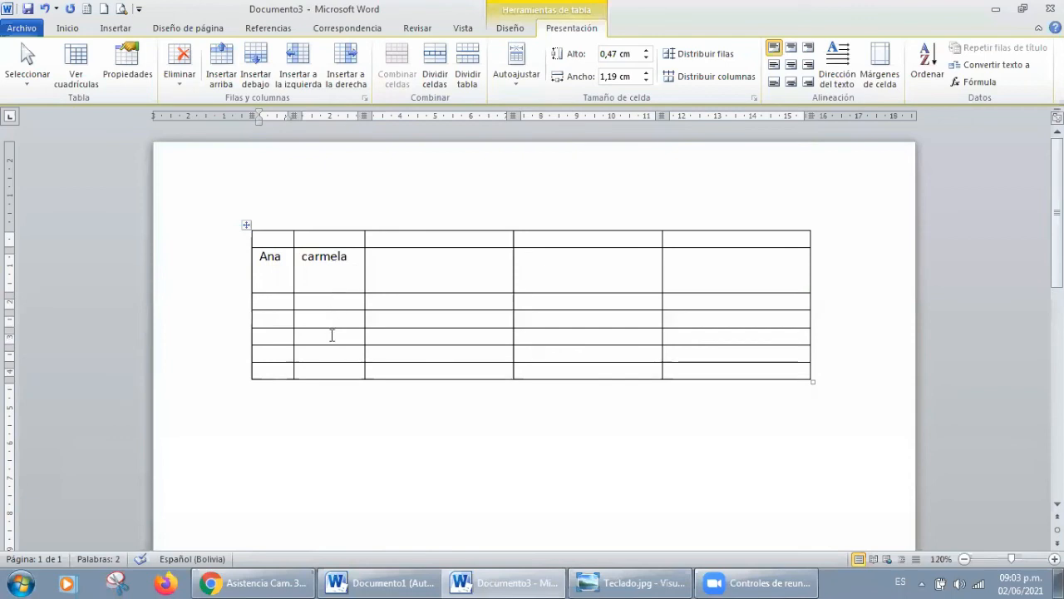
{"action": "left_click_drag", "start_coordinate": [331, 344], "coordinate": [331, 379]}
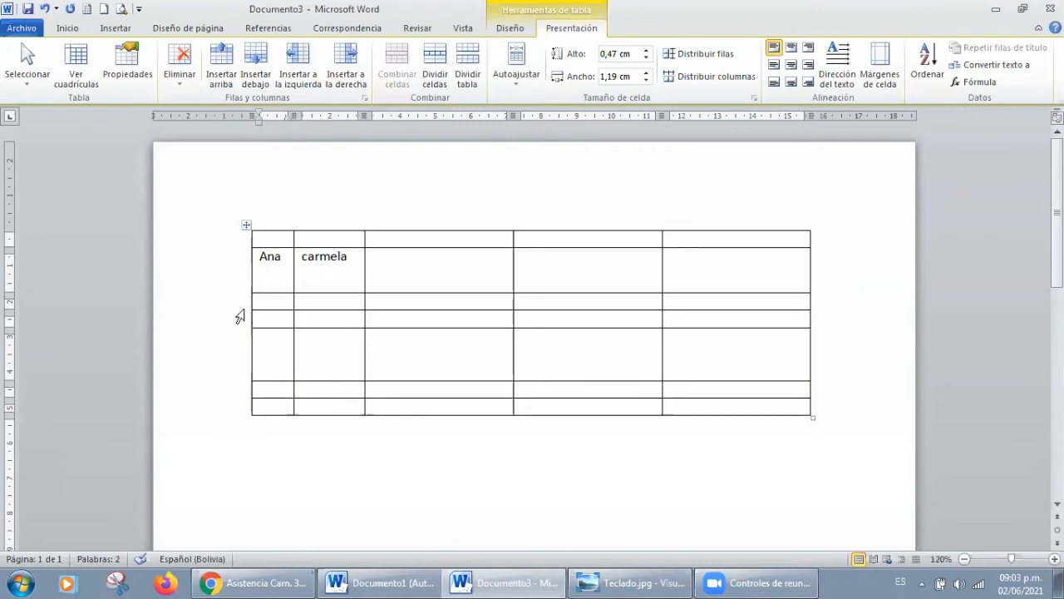
{"action": "left_click_drag", "start_coordinate": [240, 316], "coordinate": [248, 404]}
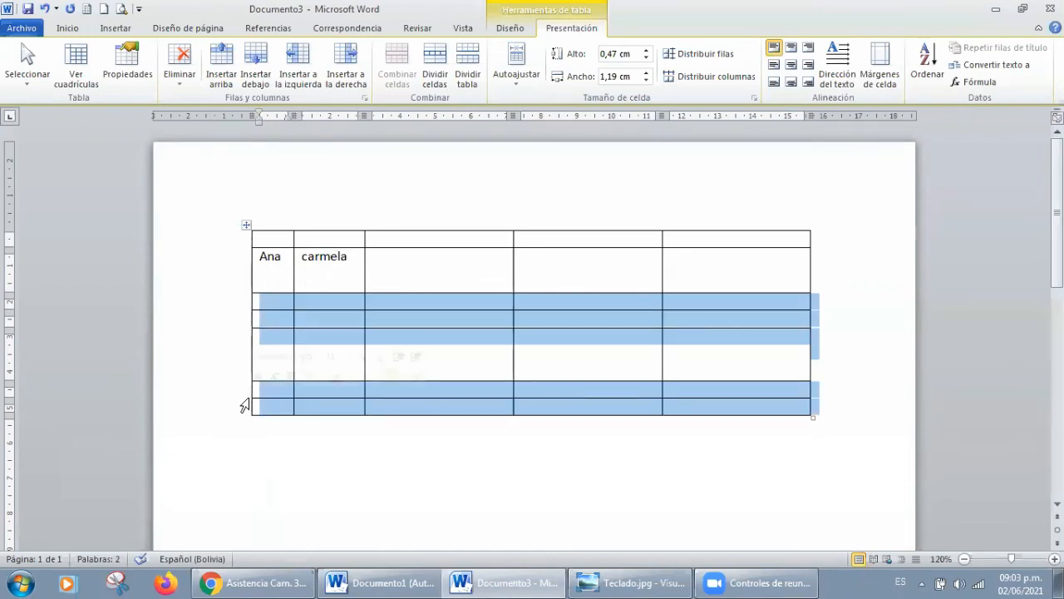
{"action": "left_click", "coordinate": [728, 54]}
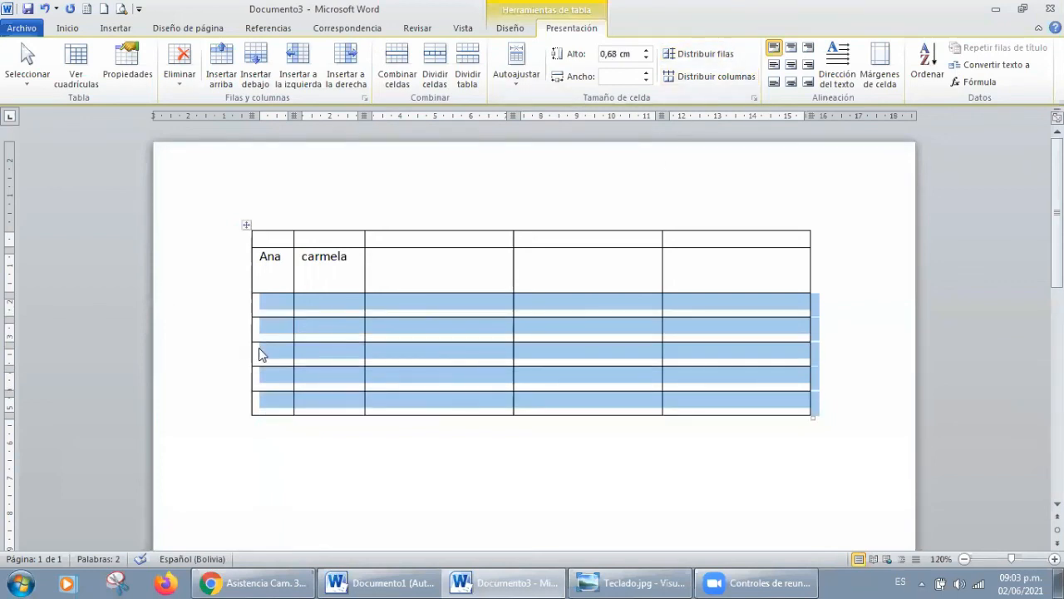
{"action": "left_click", "coordinate": [223, 350]}
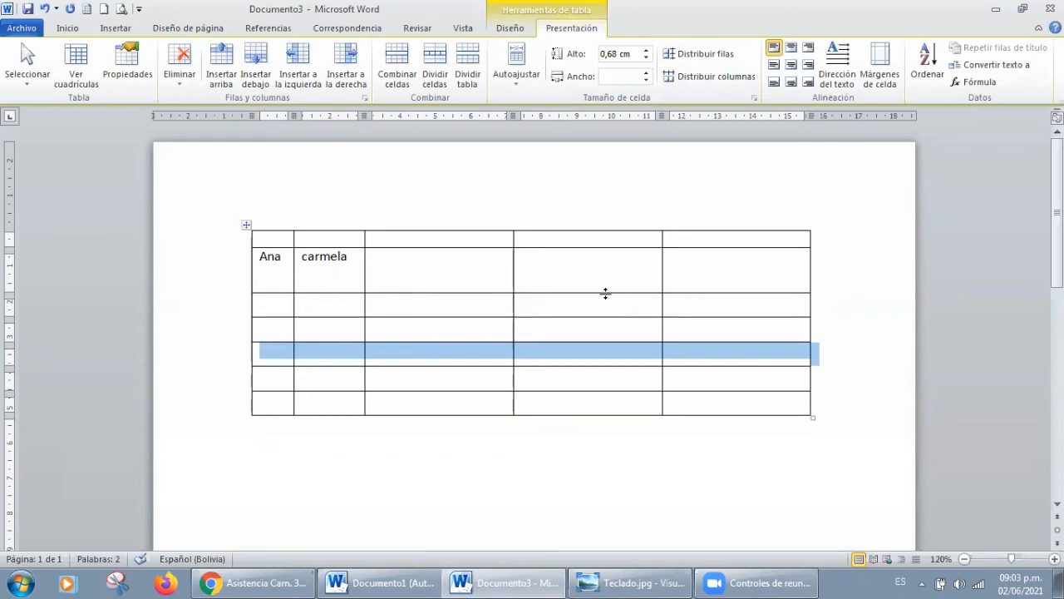
Step: Try top centre, top right and middle right alignments on the two name cells, settling on centring both horizontally and vertically
{"action": "left_click_drag", "start_coordinate": [348, 258], "coordinate": [295, 256]}
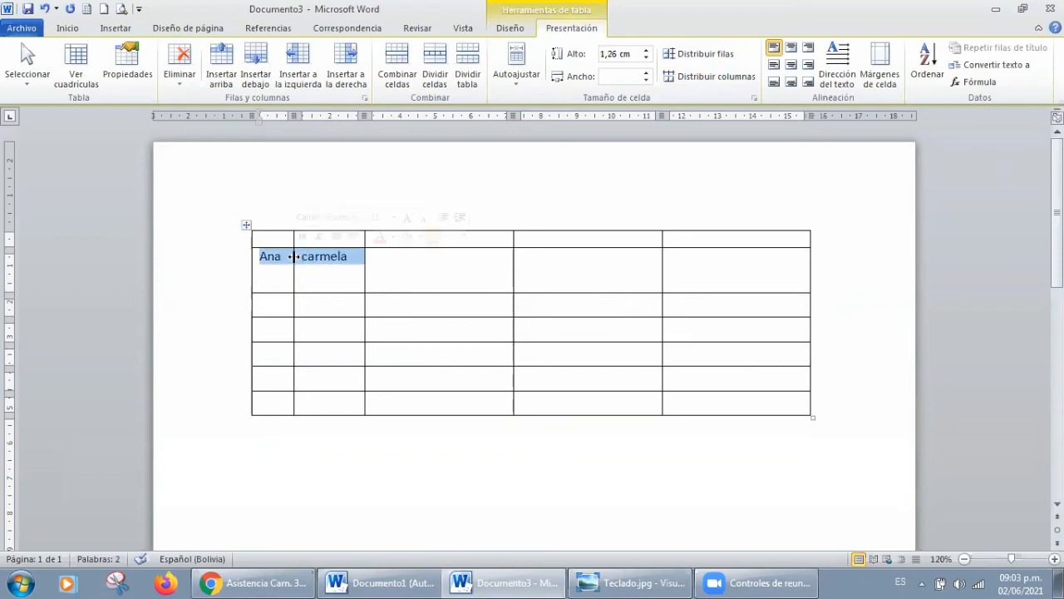
{"action": "left_click", "coordinate": [792, 51]}
{"action": "left_click", "coordinate": [810, 49]}
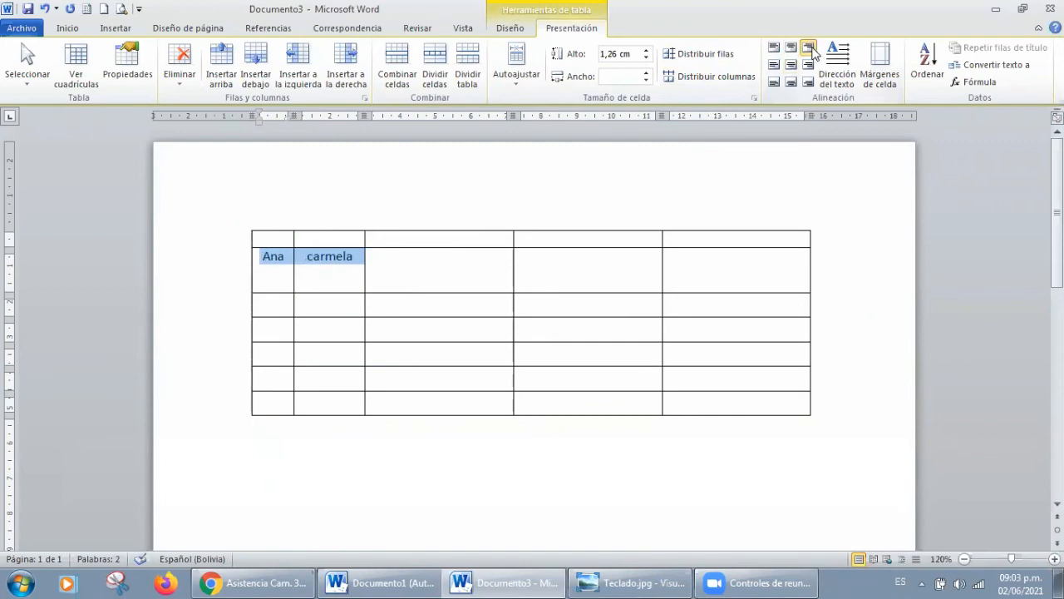
{"action": "left_click", "coordinate": [808, 65]}
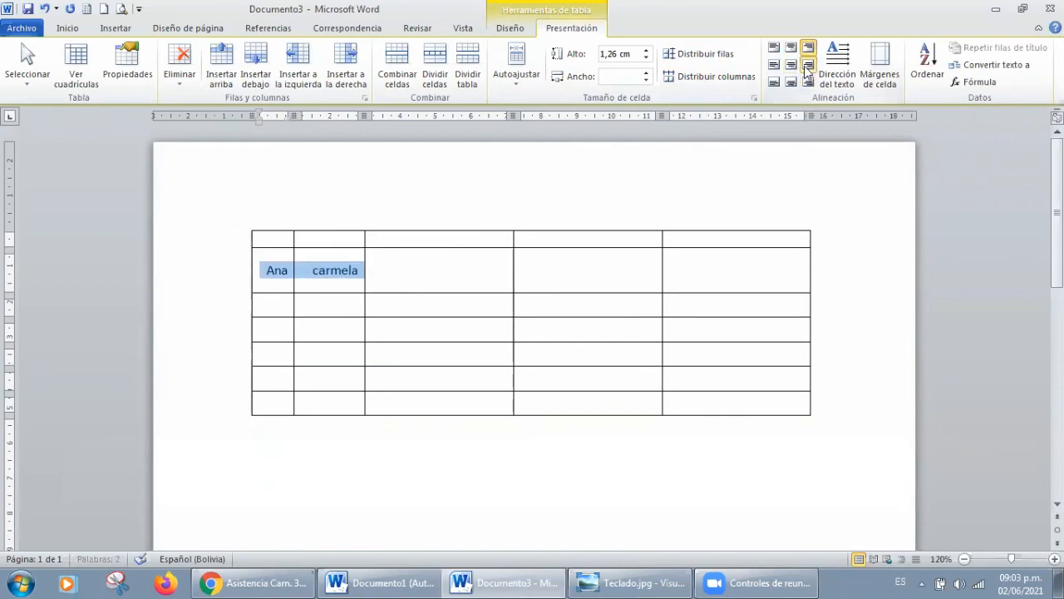
{"action": "left_click", "coordinate": [792, 65]}
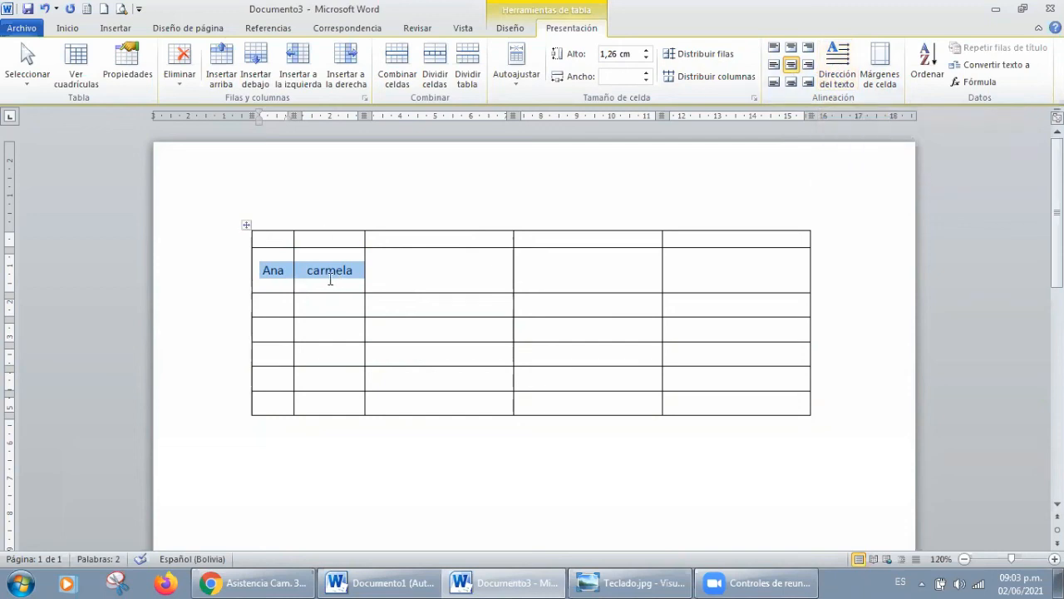
Step: Cycle the text direction of the two name cells through both vertical orientations and back to horizontal
{"action": "left_click", "coordinate": [841, 72]}
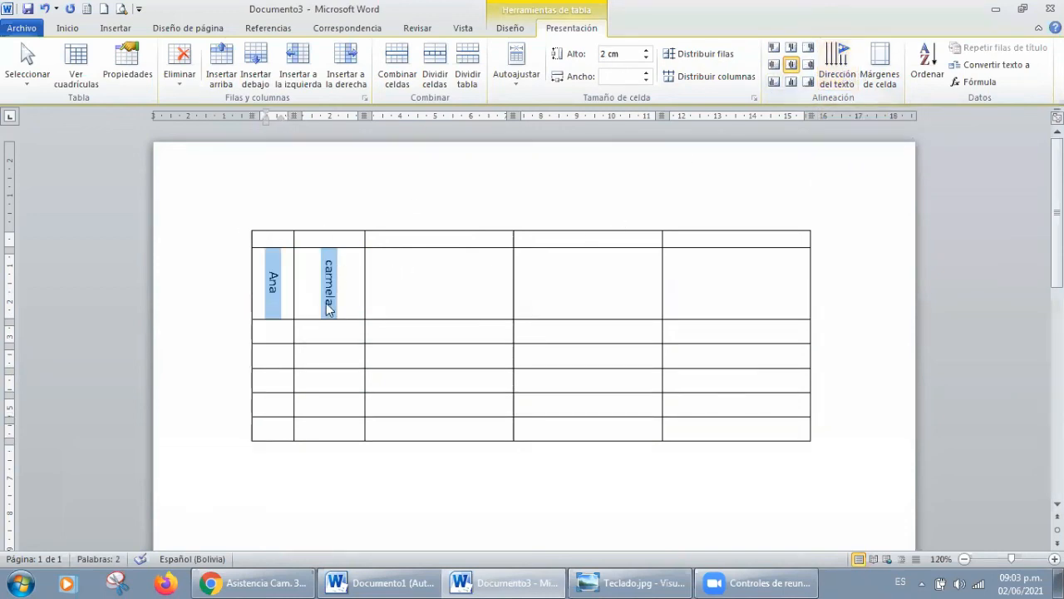
{"action": "left_click", "coordinate": [840, 73]}
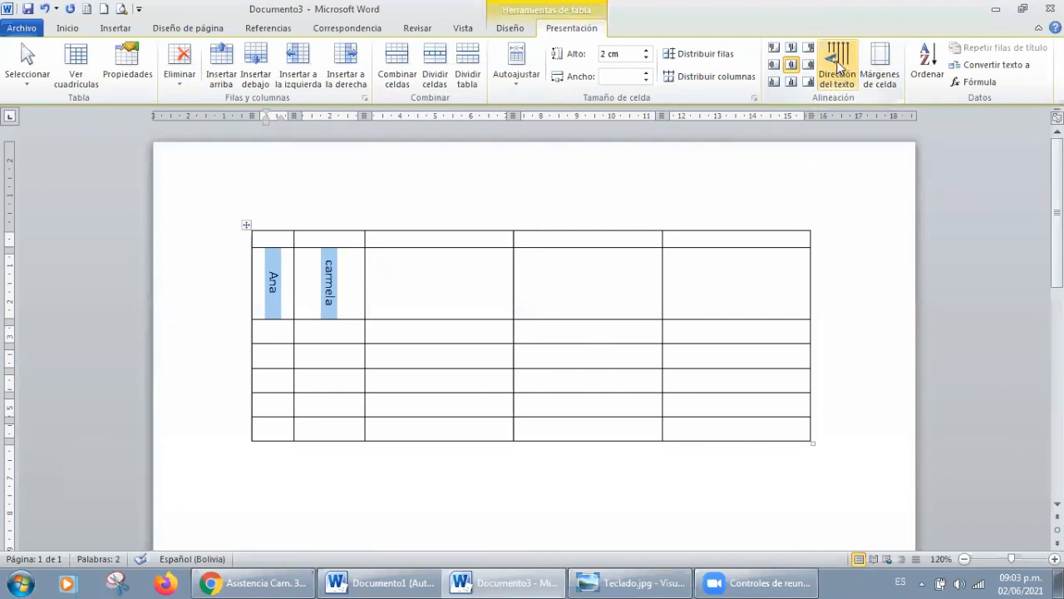
{"action": "left_click", "coordinate": [838, 70]}
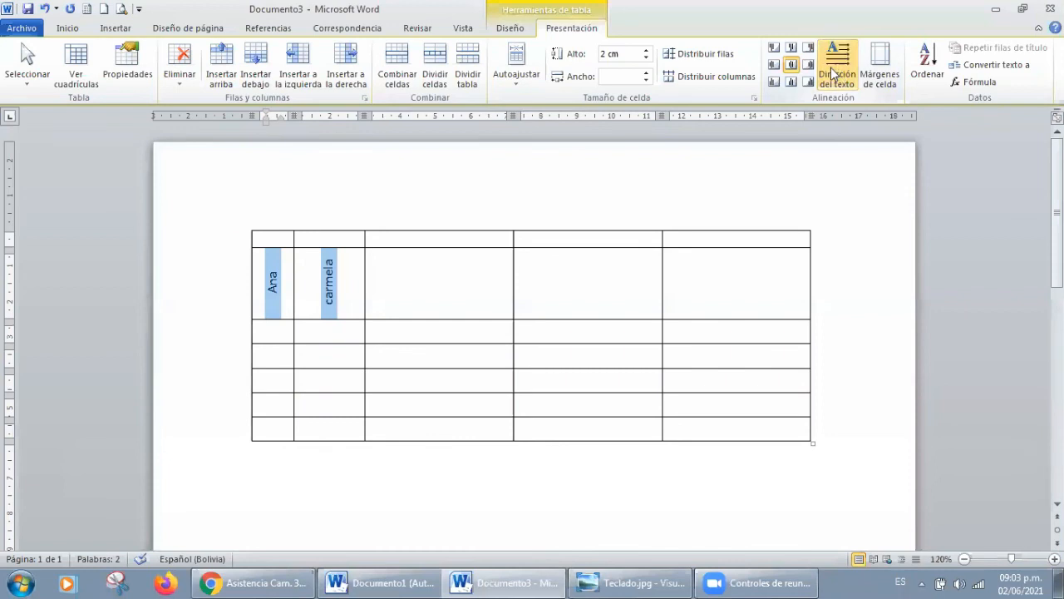
{"action": "left_click", "coordinate": [830, 67]}
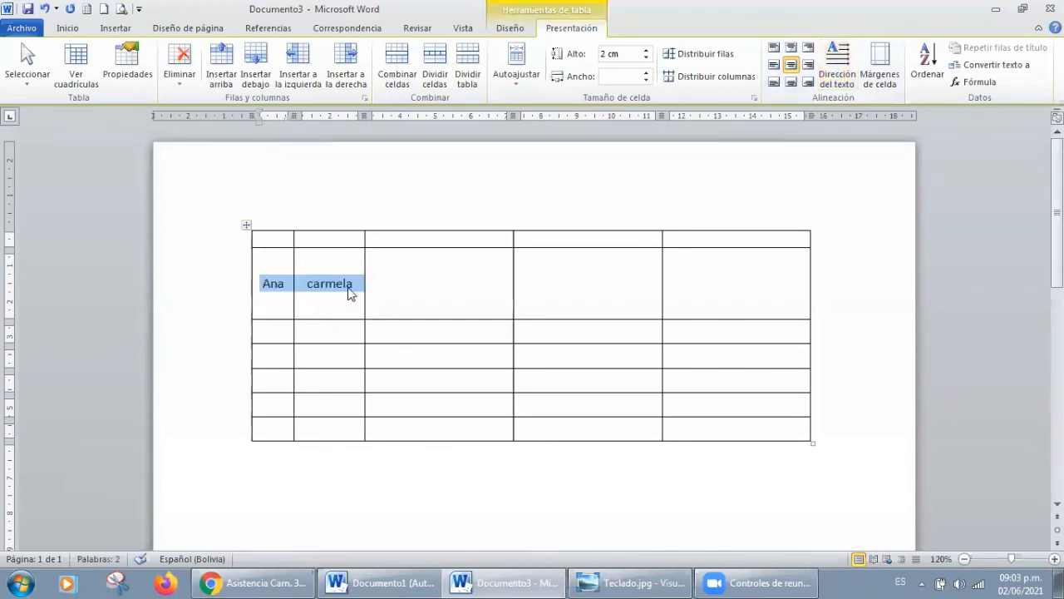
Step: View the table's default cell margin options and cancel the dialog
{"action": "left_click", "coordinate": [879, 72]}
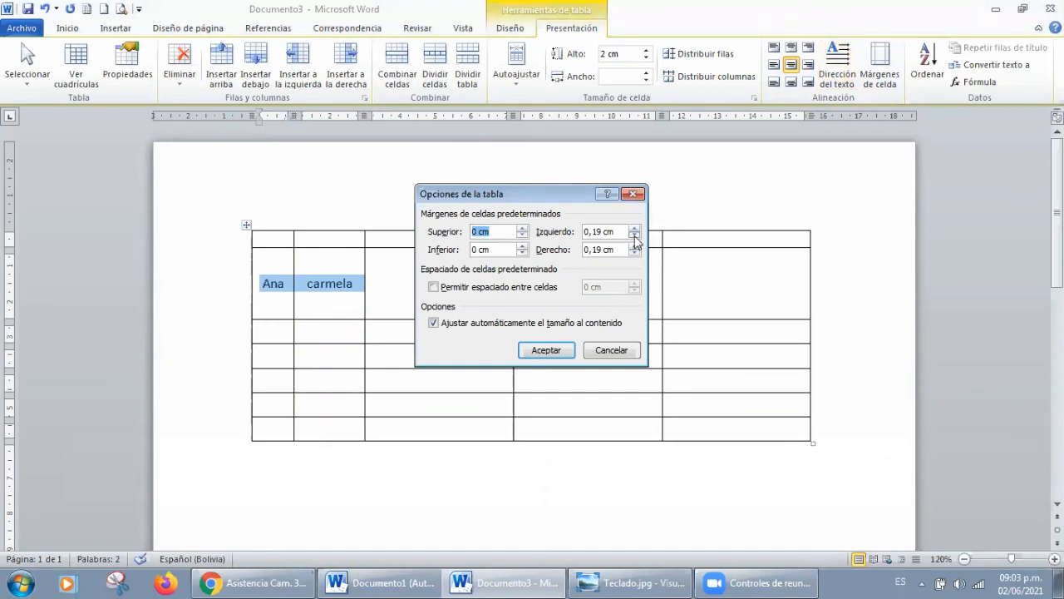
{"action": "left_click", "coordinate": [612, 350]}
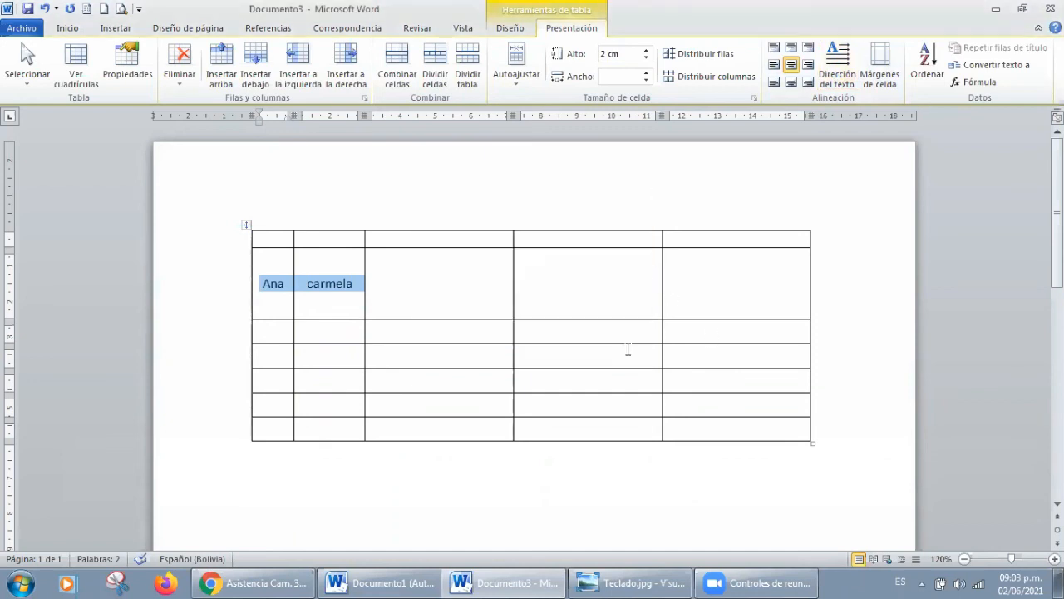
{"action": "left_click", "coordinate": [442, 292]}
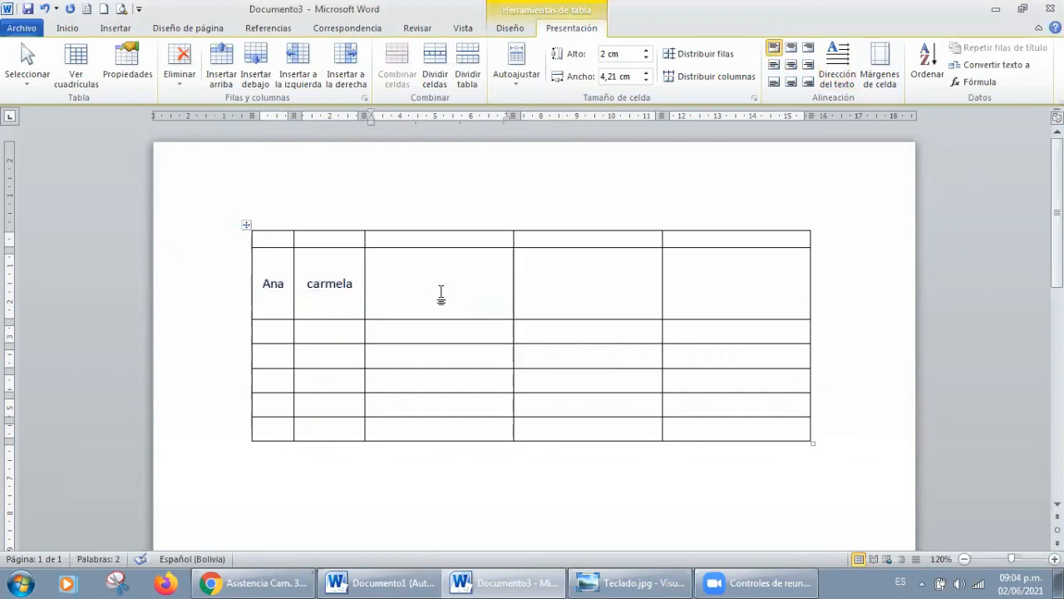
Step: Delete the first name in the second row and fill the second column's cells below it with D, Y, Z, M and E
{"action": "double_click", "coordinate": [274, 284]}
{"action": "key", "text": "Delete"}
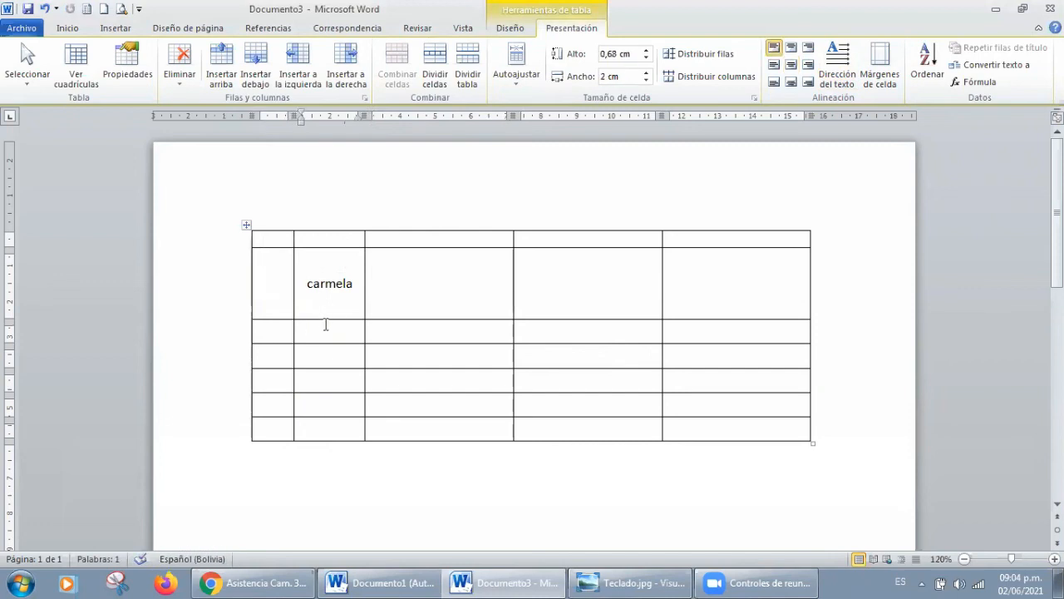
{"action": "type", "text": "d"}
{"action": "key", "text": "Down"}
{"action": "type", "text": "y"}
{"action": "key", "text": "Down"}
{"action": "type", "text": "z"}
{"action": "key", "text": "Down"}
{"action": "type", "text": "m"}
{"action": "key", "text": "Down"}
{"action": "type", "text": "e"}
{"action": "key", "text": "Down"}
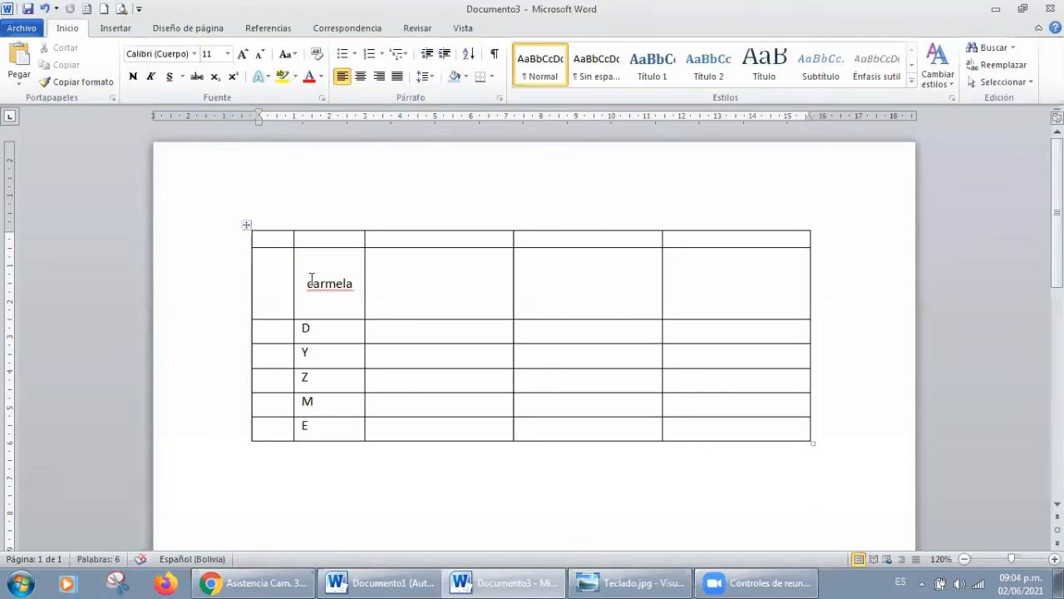
Step: Sort rows two to seven as text by Columna 2 in ascending order, without a header row
{"action": "left_click_drag", "start_coordinate": [302, 282], "coordinate": [312, 423]}
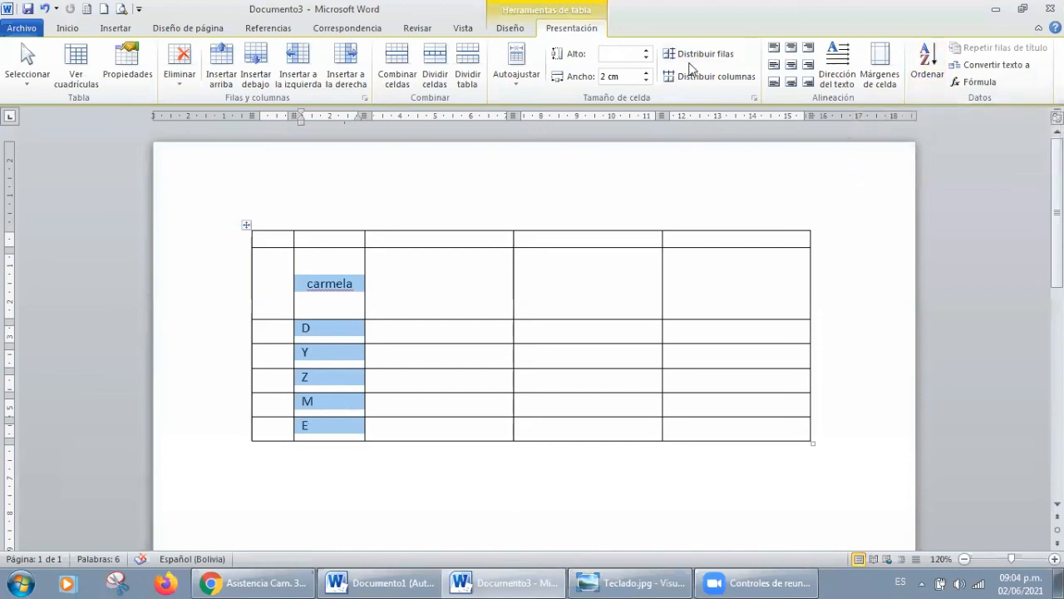
{"action": "left_click", "coordinate": [923, 68]}
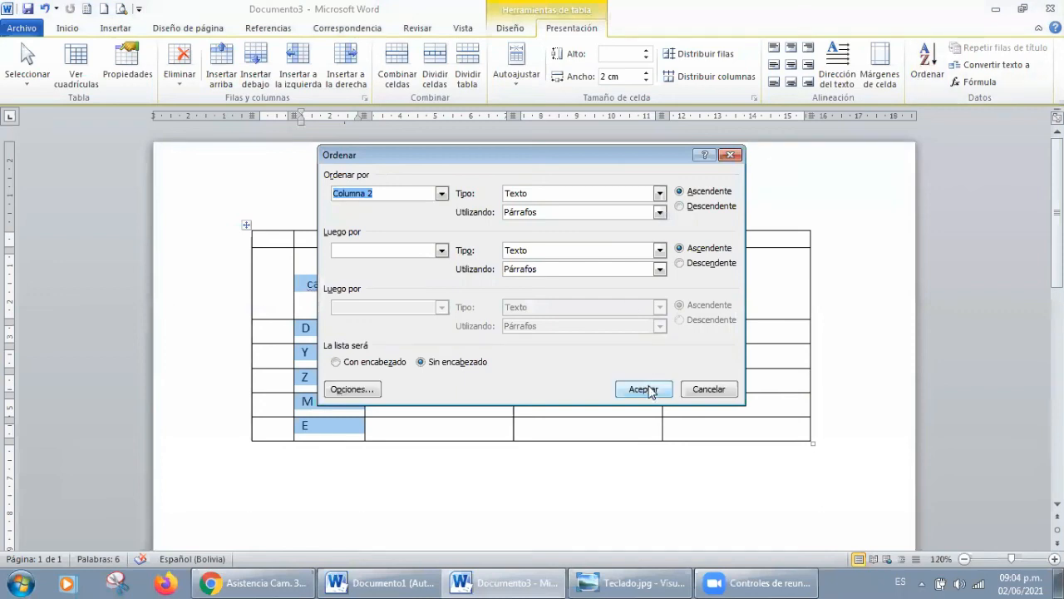
{"action": "left_click", "coordinate": [641, 389]}
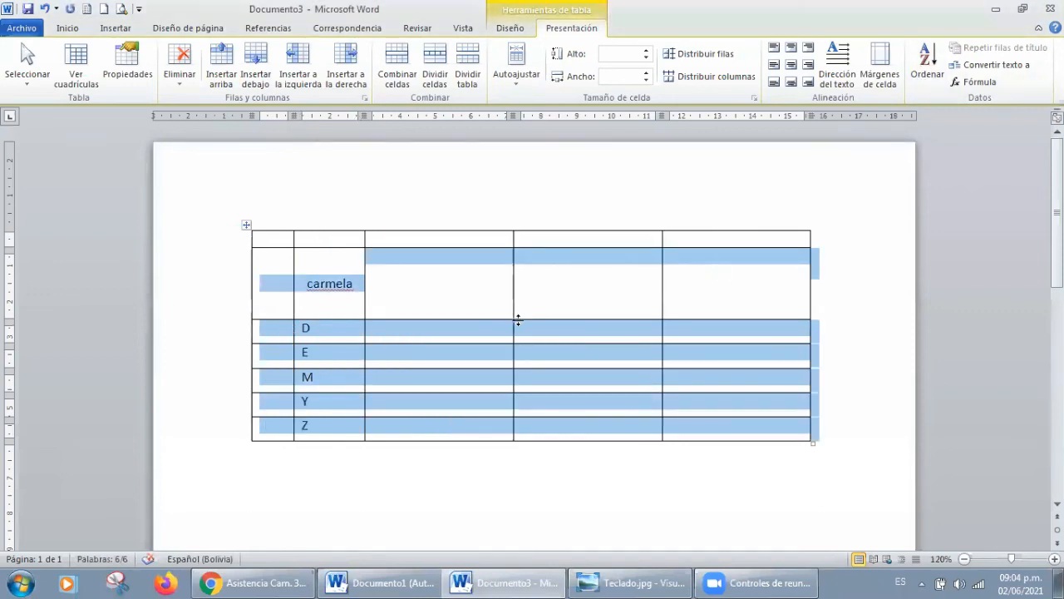
{"action": "left_click", "coordinate": [488, 290]}
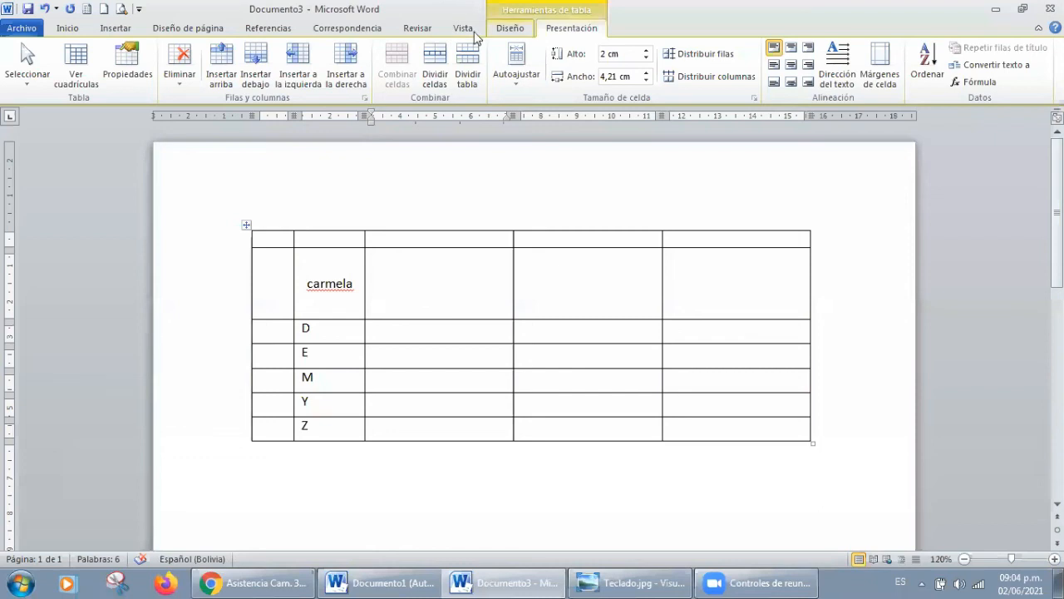
Step: Apply the orange Cuadrícula clara built-in style to the table
{"action": "left_click", "coordinate": [513, 32]}
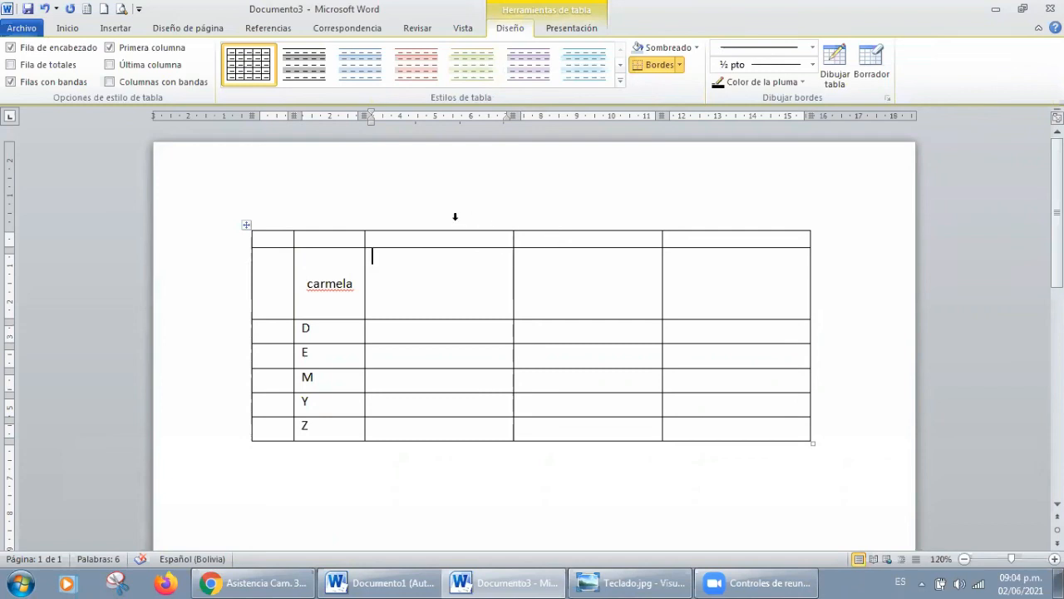
{"action": "left_click", "coordinate": [620, 80]}
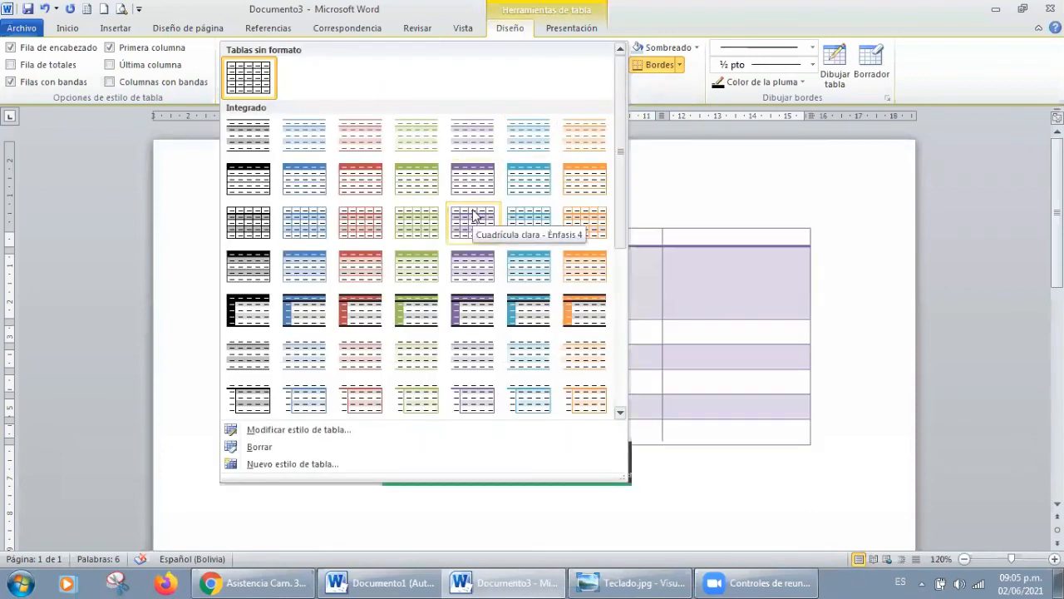
{"action": "left_click", "coordinate": [579, 219]}
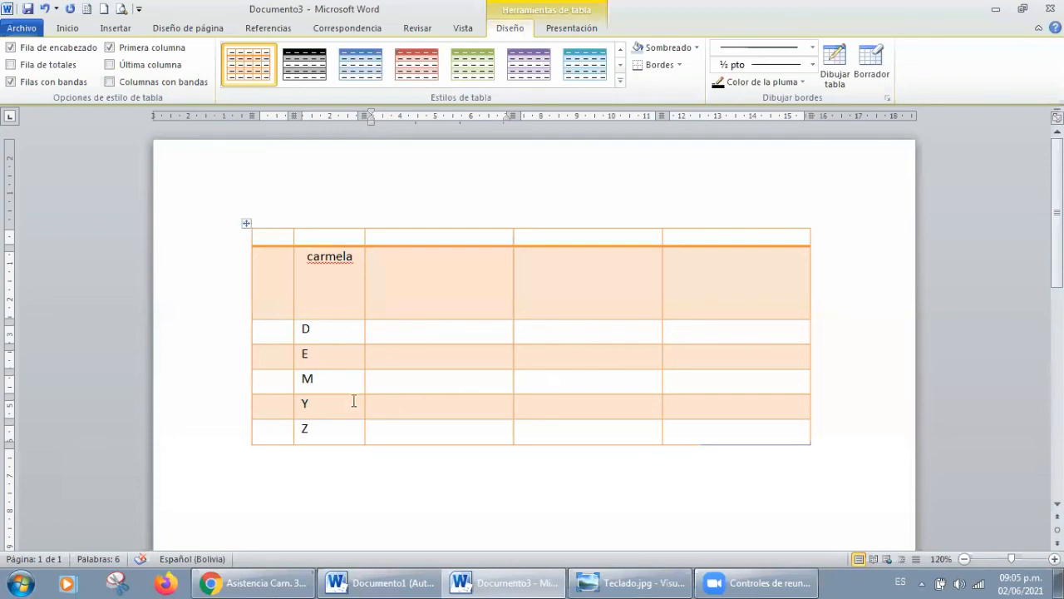
Step: Try a purple built-in style and the red built-in style with a solid header row on the table
{"action": "left_click", "coordinate": [619, 83]}
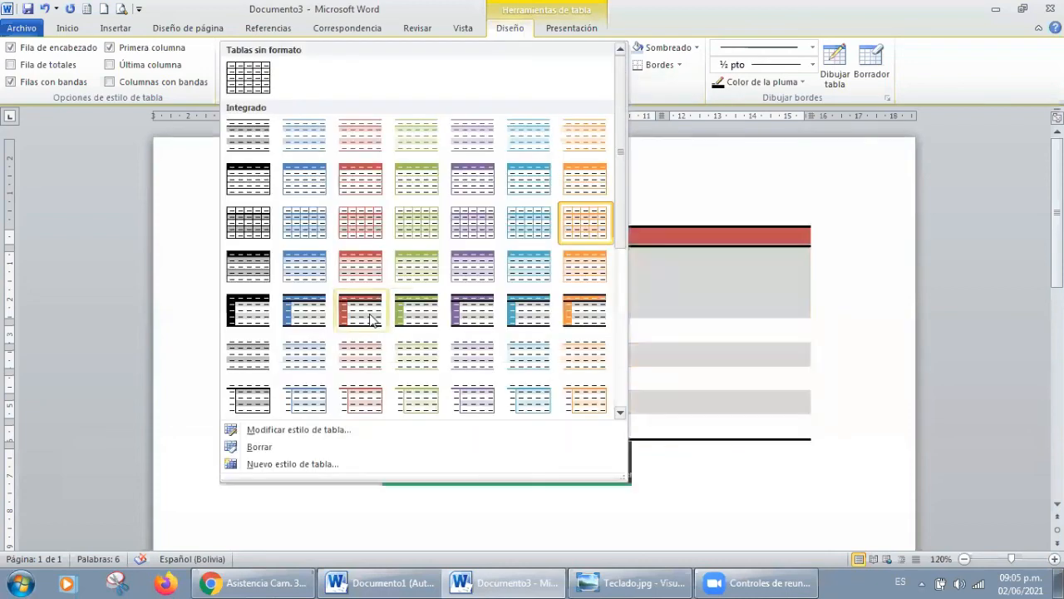
{"action": "left_click", "coordinate": [474, 399]}
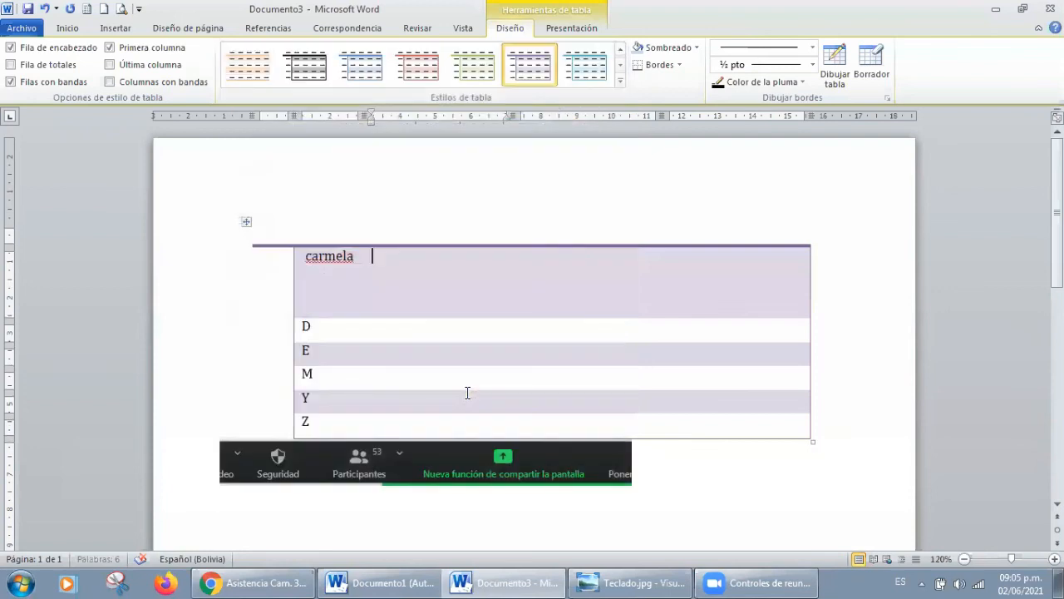
{"action": "left_click", "coordinate": [621, 81]}
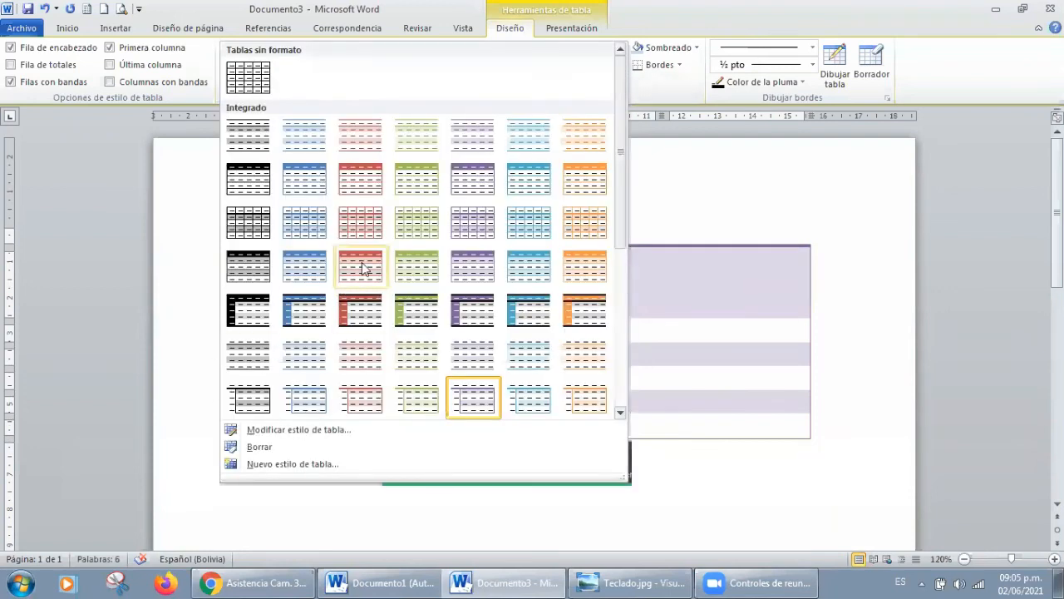
{"action": "left_click", "coordinate": [361, 264]}
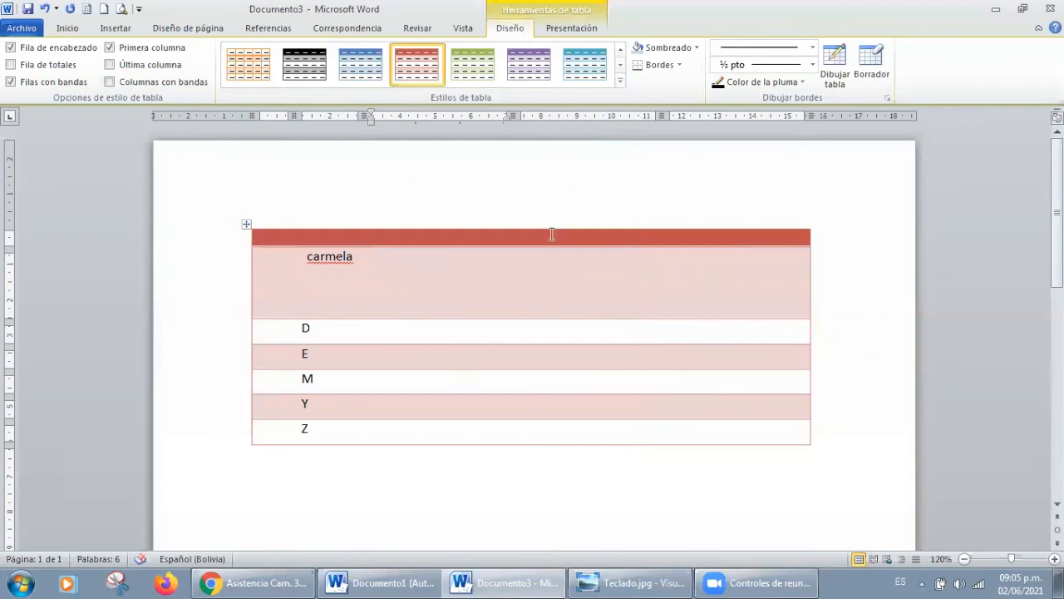
Step: Apply the plain grid style from Tablas sin formato to the table and shade the second row's third cell light olive green
{"action": "left_click", "coordinate": [622, 80]}
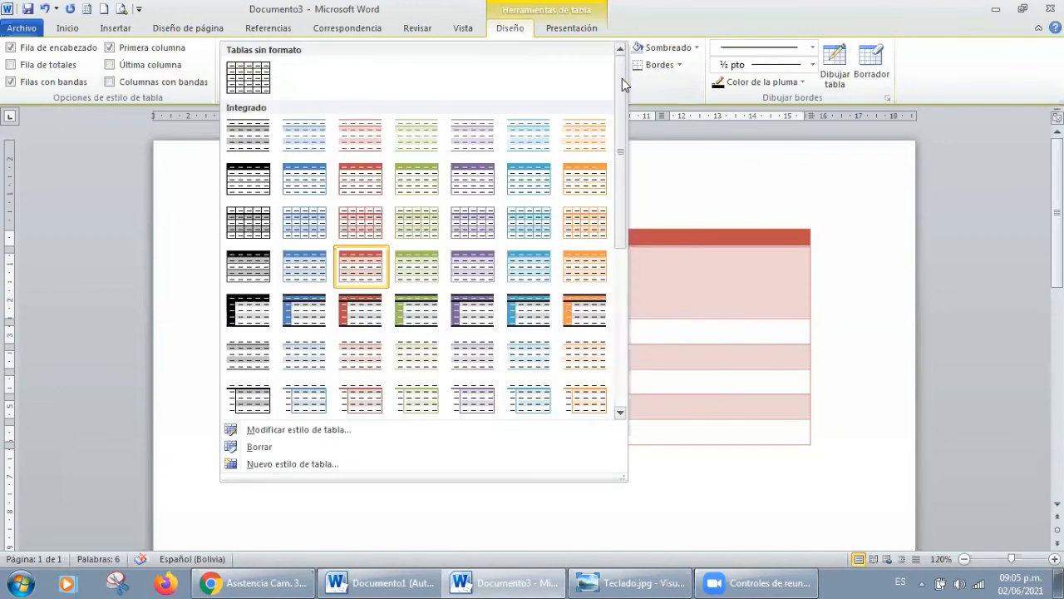
{"action": "left_click", "coordinate": [249, 83]}
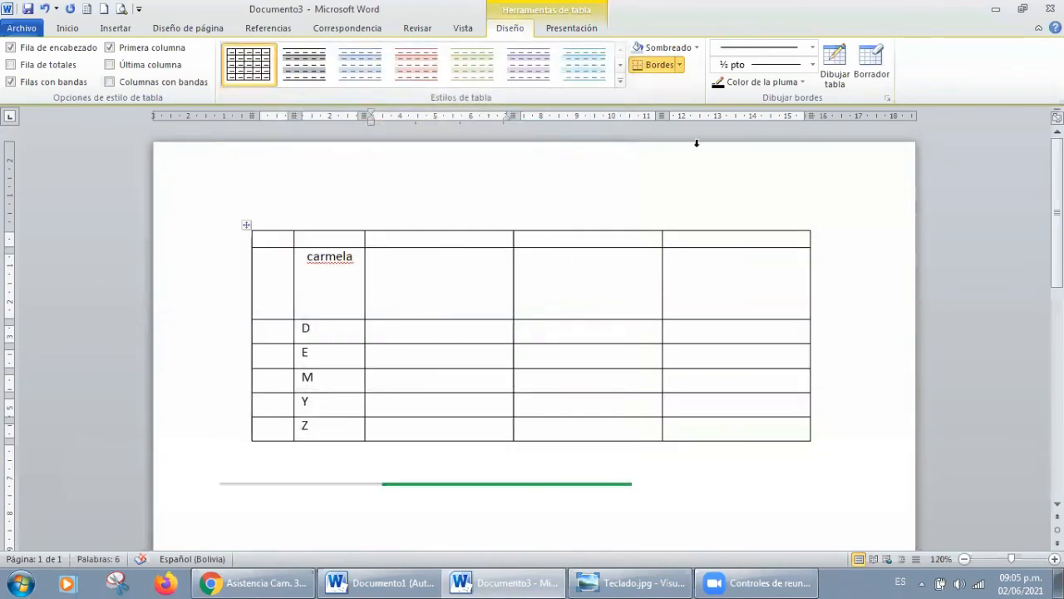
{"action": "left_click", "coordinate": [681, 46]}
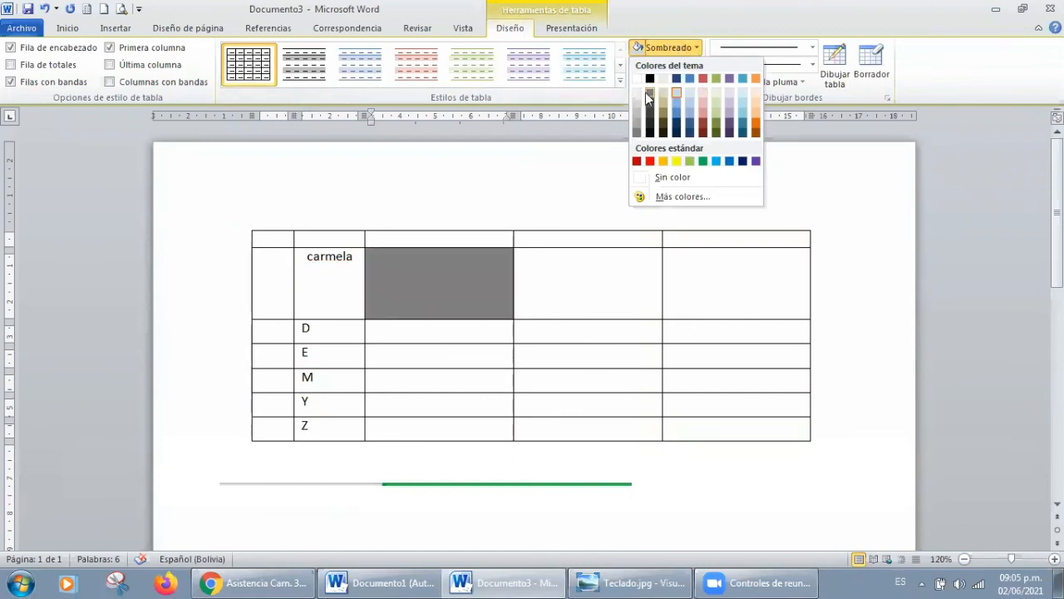
{"action": "left_click", "coordinate": [716, 94]}
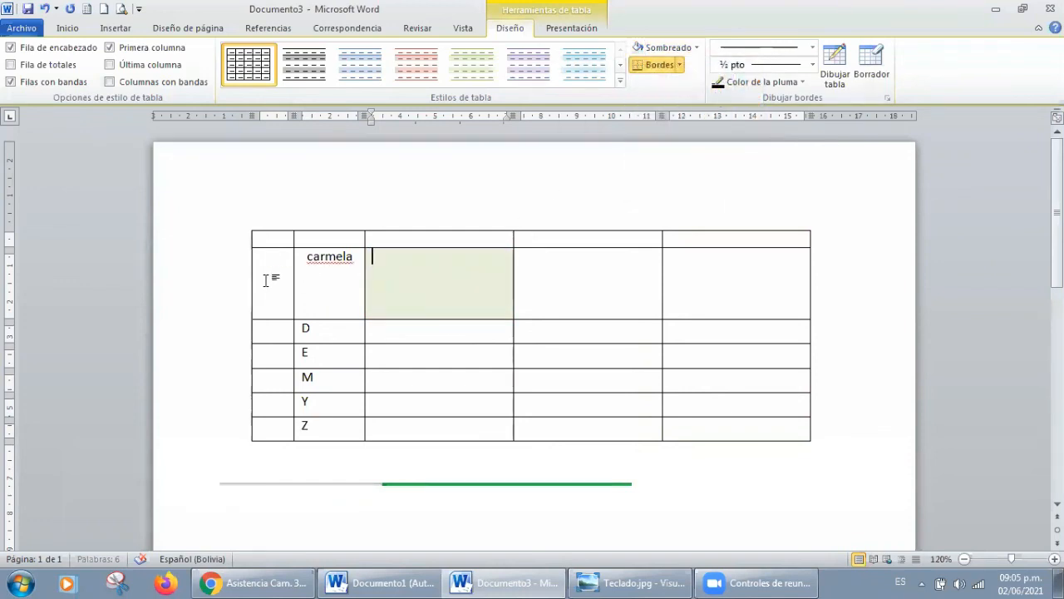
Step: Shade all cells of the table's second row light olive green
{"action": "left_click_drag", "start_coordinate": [457, 280], "coordinate": [713, 280]}
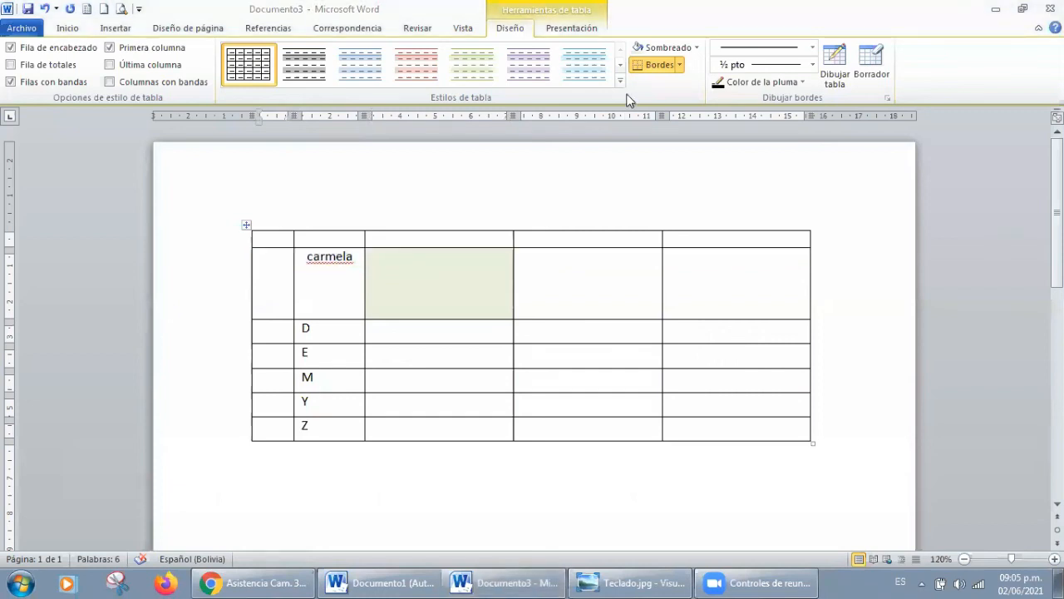
{"action": "left_click", "coordinate": [278, 281]}
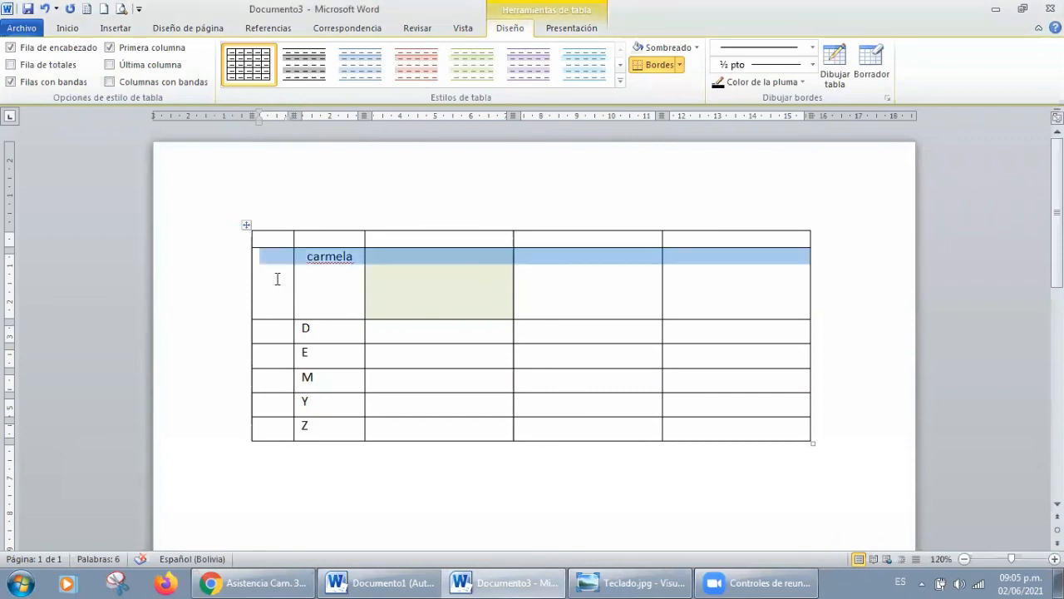
{"action": "left_click", "coordinate": [691, 49]}
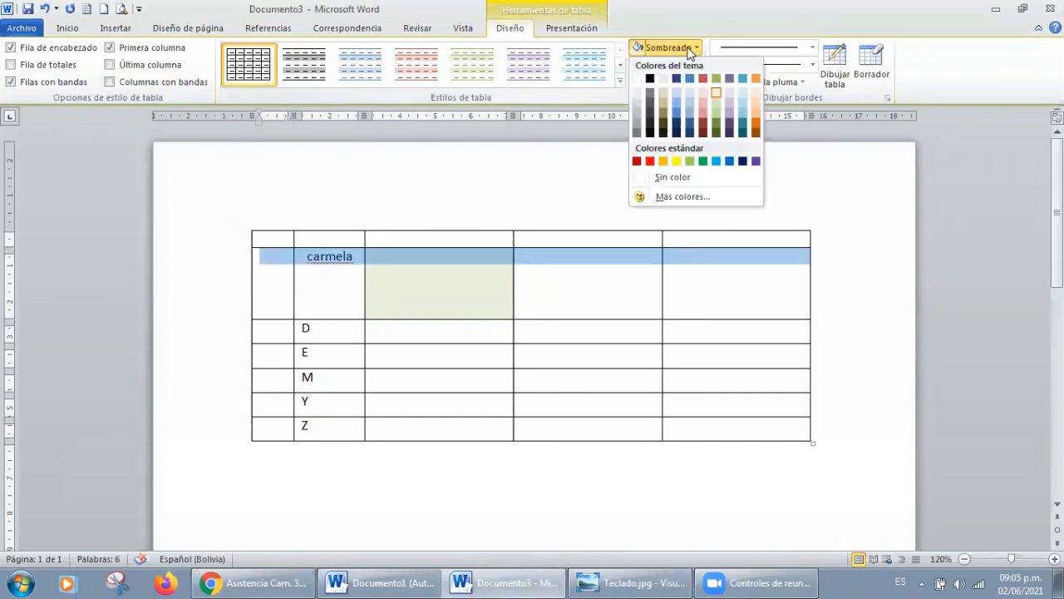
{"action": "left_click", "coordinate": [716, 92]}
Step: Shade all cells of the table's first row with the lightest orange theme colour
{"action": "mouse_move", "coordinate": [277, 241]}
{"action": "left_mouse_down"}
{"action": "mouse_move", "coordinate": [261, 238]}
{"action": "mouse_move", "coordinate": [717, 241]}
{"action": "left_mouse_up"}
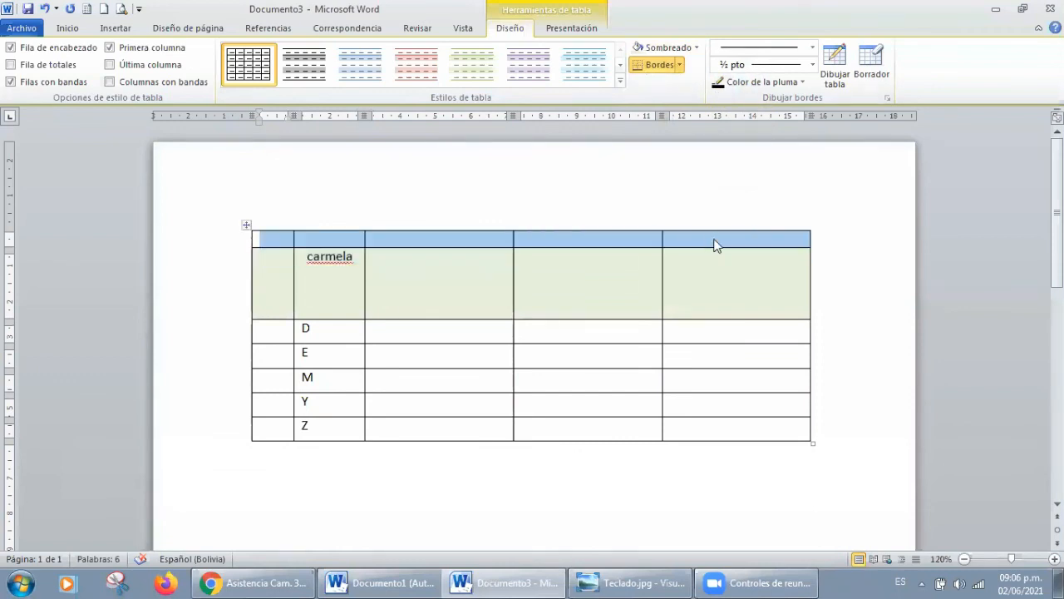
{"action": "left_click", "coordinate": [693, 48]}
{"action": "left_click", "coordinate": [754, 92]}
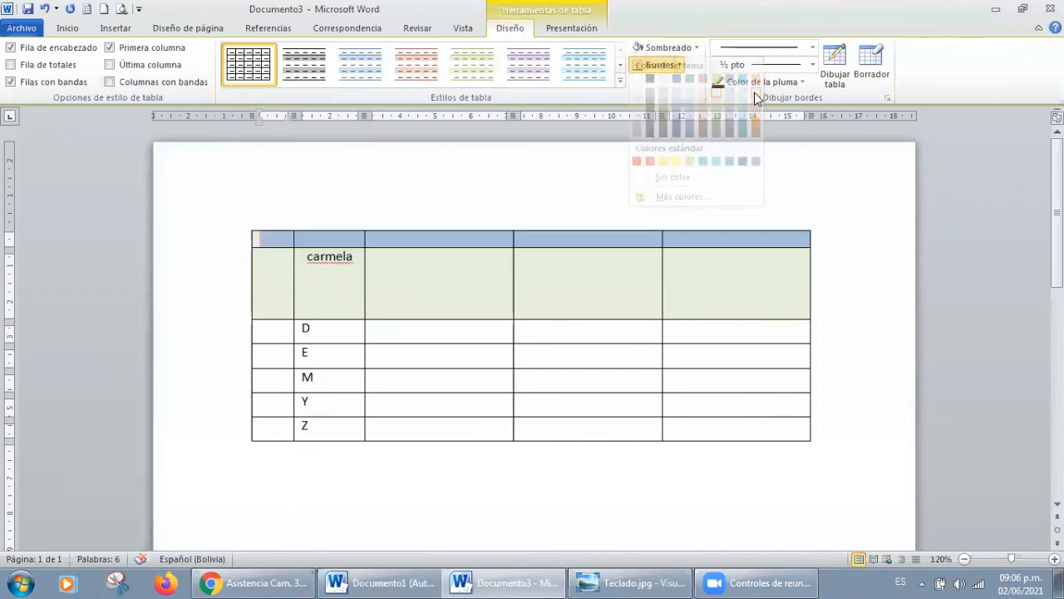
Step: Shade the first-column cells beside D, E, M, Y and Z light aqua blue
{"action": "left_click_drag", "start_coordinate": [261, 328], "coordinate": [275, 431]}
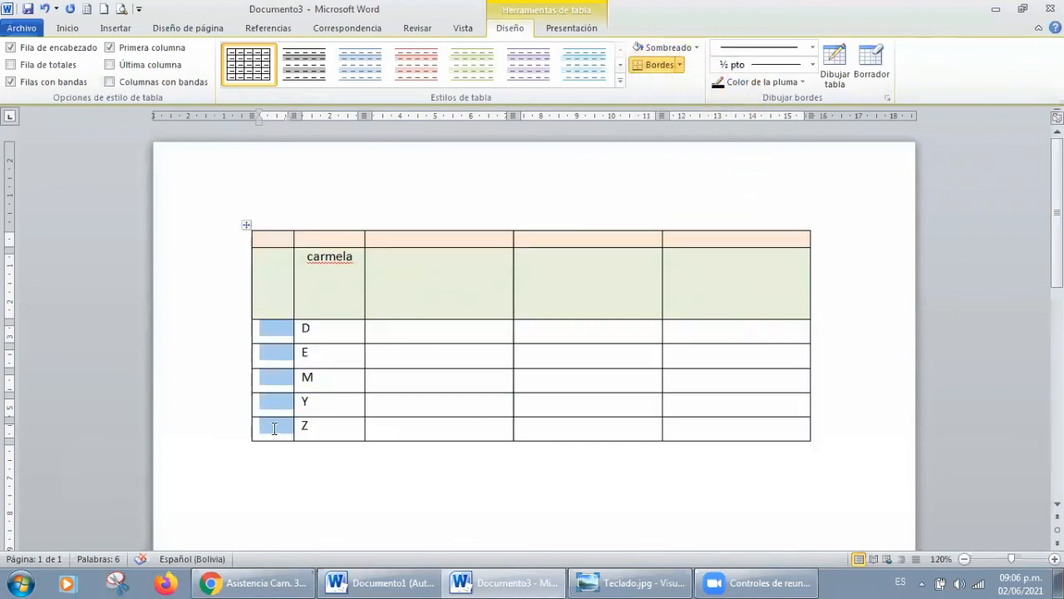
{"action": "left_click", "coordinate": [699, 48]}
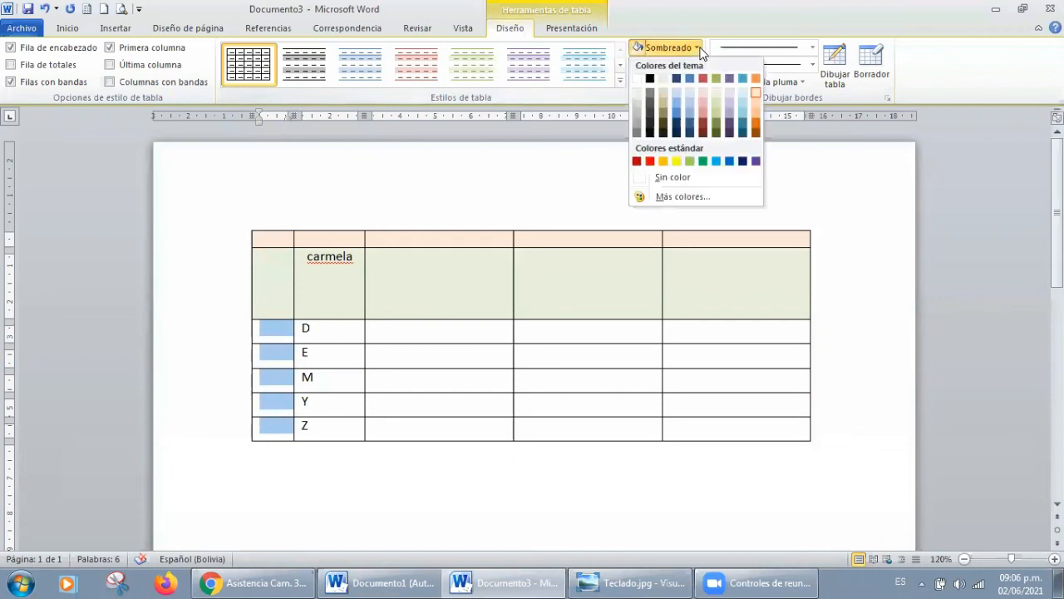
{"action": "left_click", "coordinate": [740, 95]}
{"action": "left_click", "coordinate": [542, 347]}
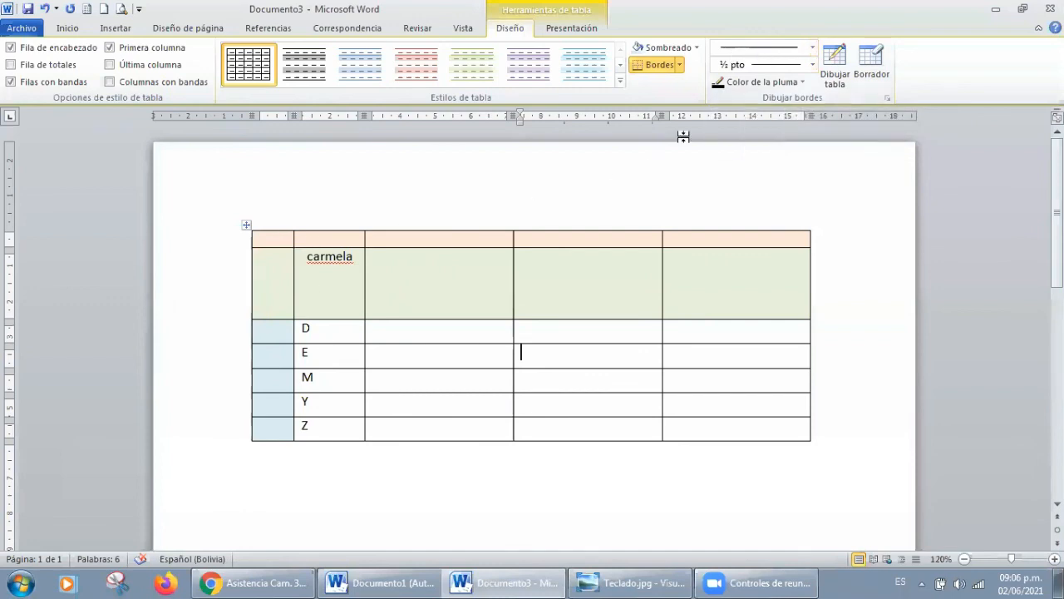
Step: Draw a 3 pt diagonally striped line along the top borders of the first row's first two cells
{"action": "left_click", "coordinate": [814, 47]}
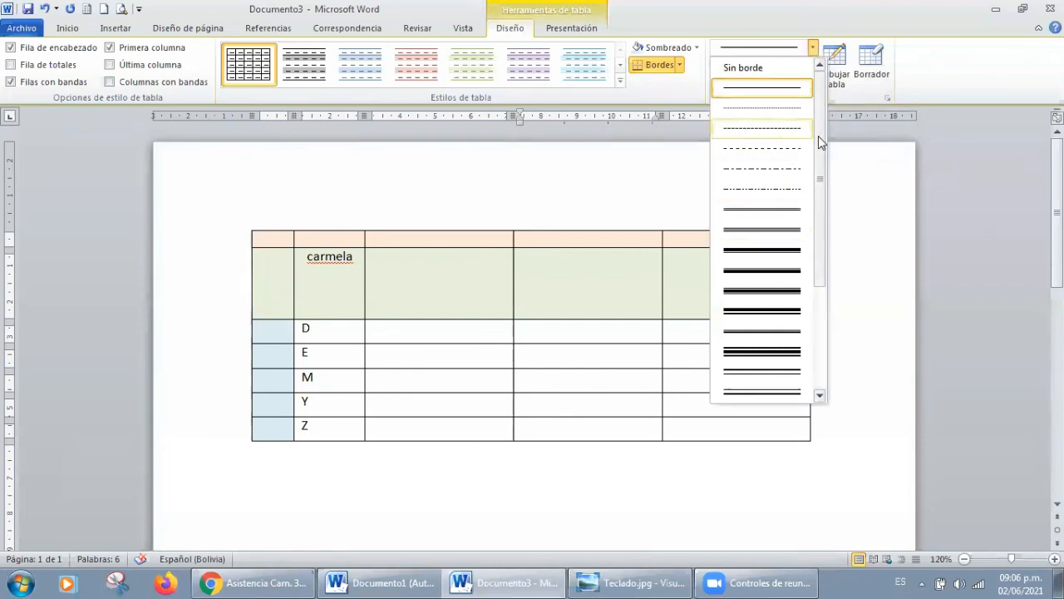
{"action": "left_click_drag", "start_coordinate": [818, 135], "coordinate": [818, 248]}
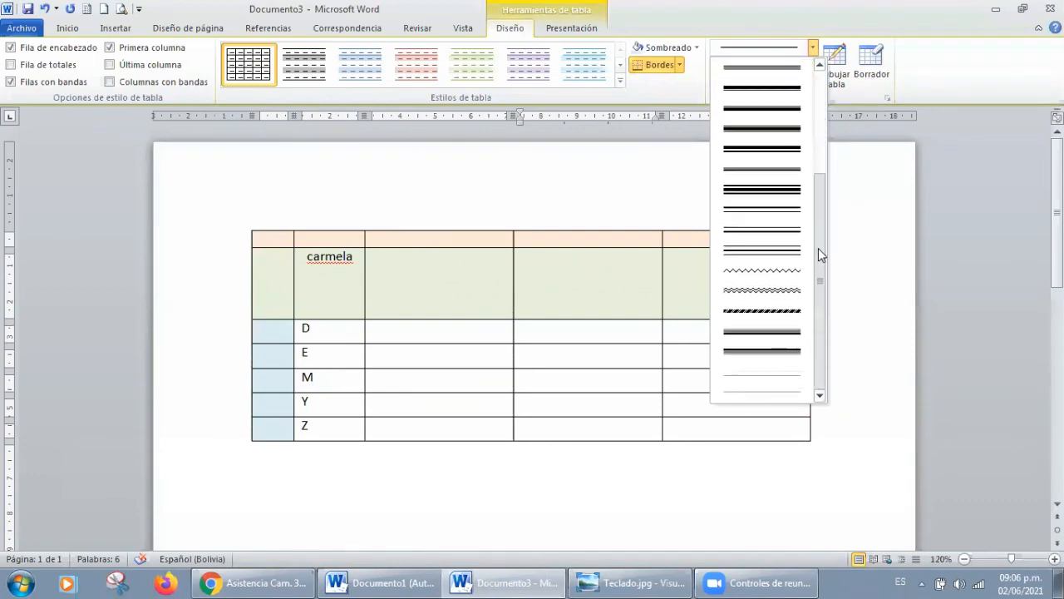
{"action": "left_click", "coordinate": [767, 310]}
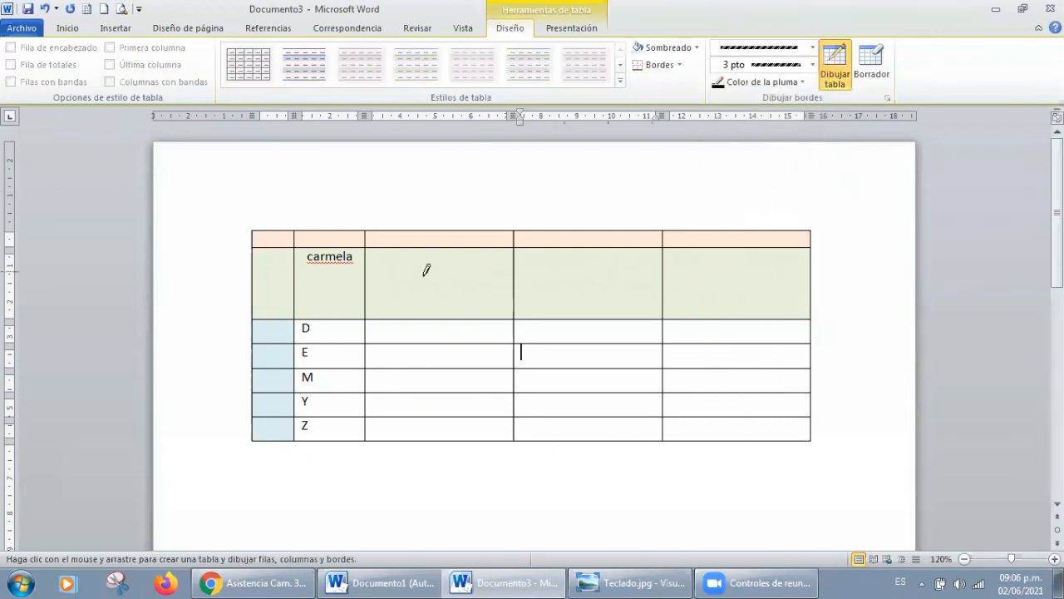
{"action": "left_click", "coordinate": [289, 224]}
{"action": "left_click", "coordinate": [339, 223]}
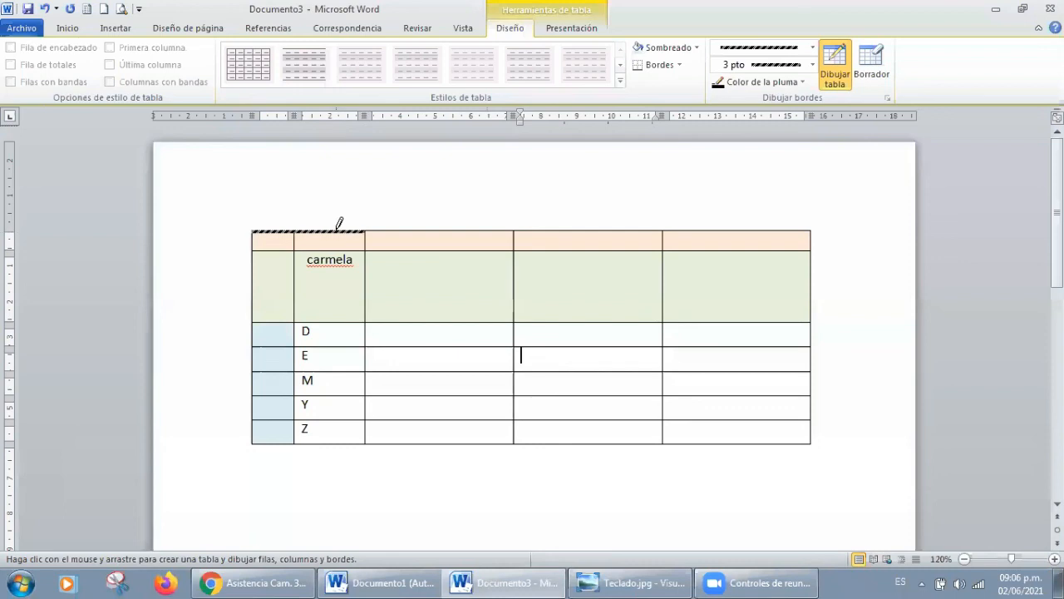
Step: Draw ½ pt triple-line borders on the top, bottom and right of the first row's third cell and the right of its fourth cell
{"action": "left_click", "coordinate": [812, 52]}
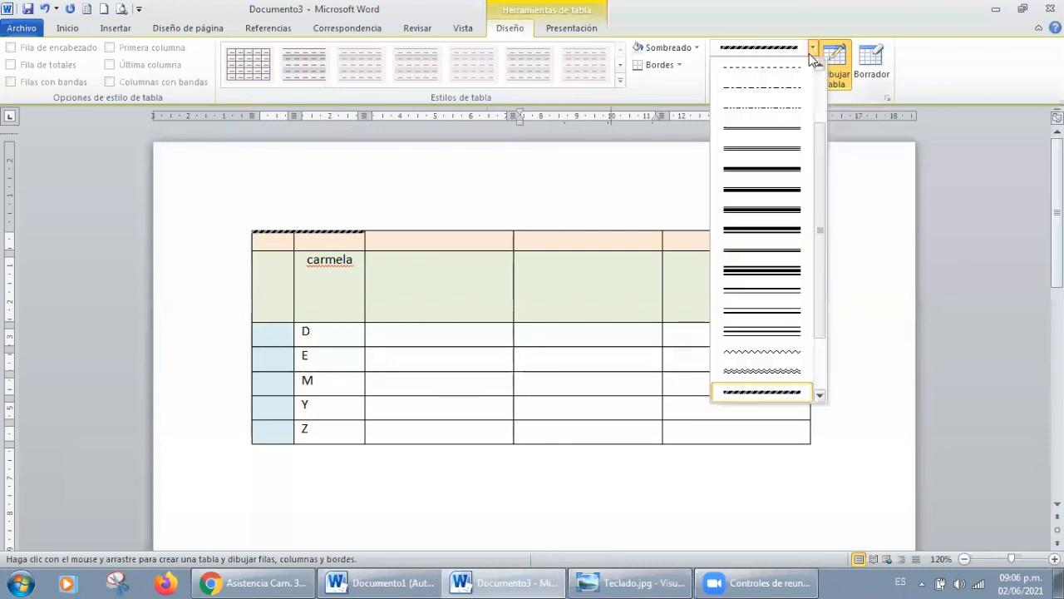
{"action": "left_click", "coordinate": [768, 148]}
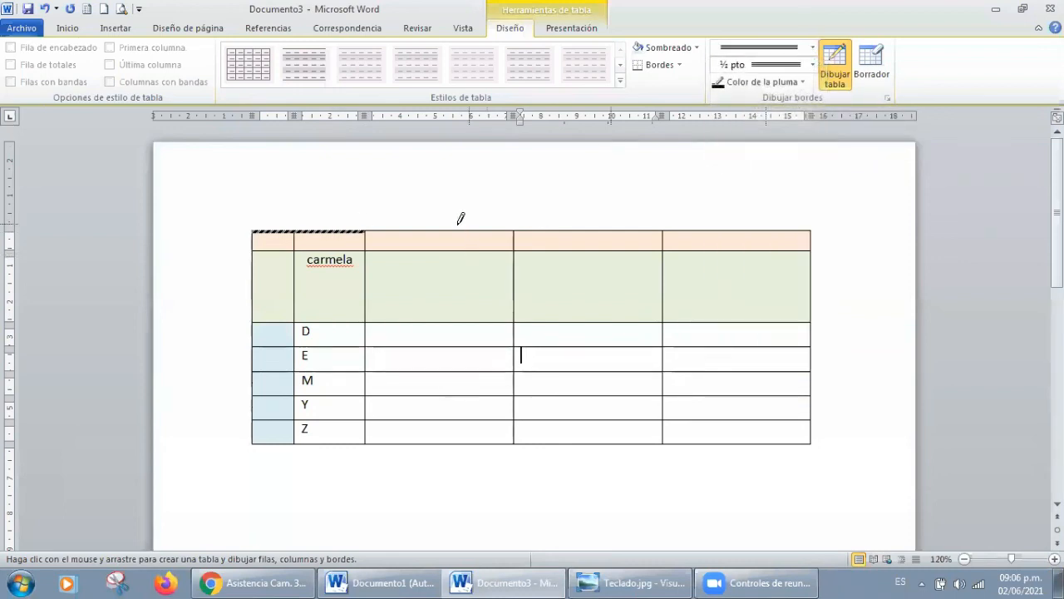
{"action": "left_click", "coordinate": [460, 230]}
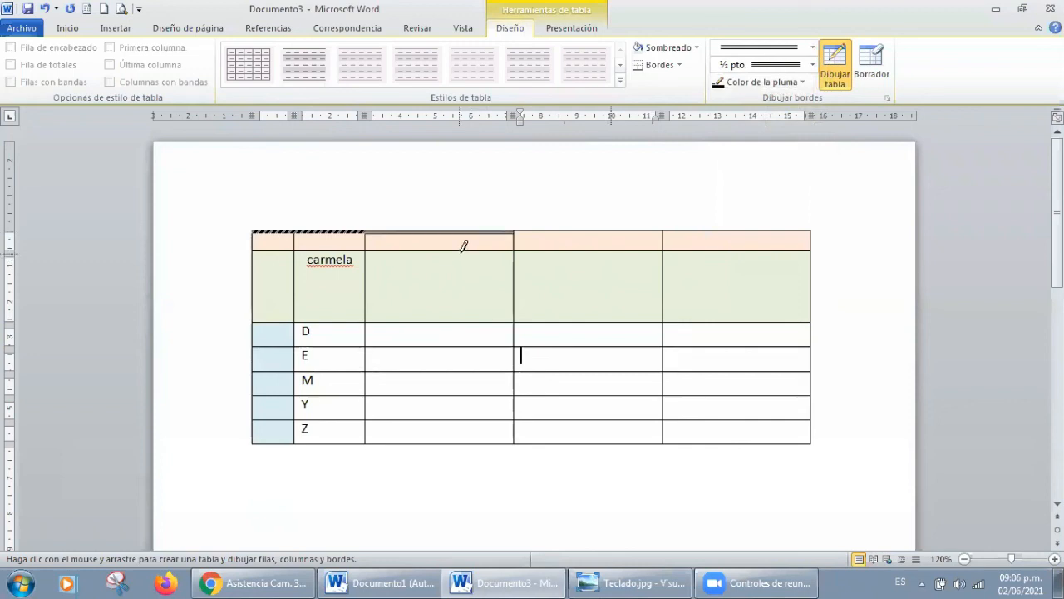
{"action": "left_click", "coordinate": [460, 251]}
{"action": "left_click", "coordinate": [663, 240]}
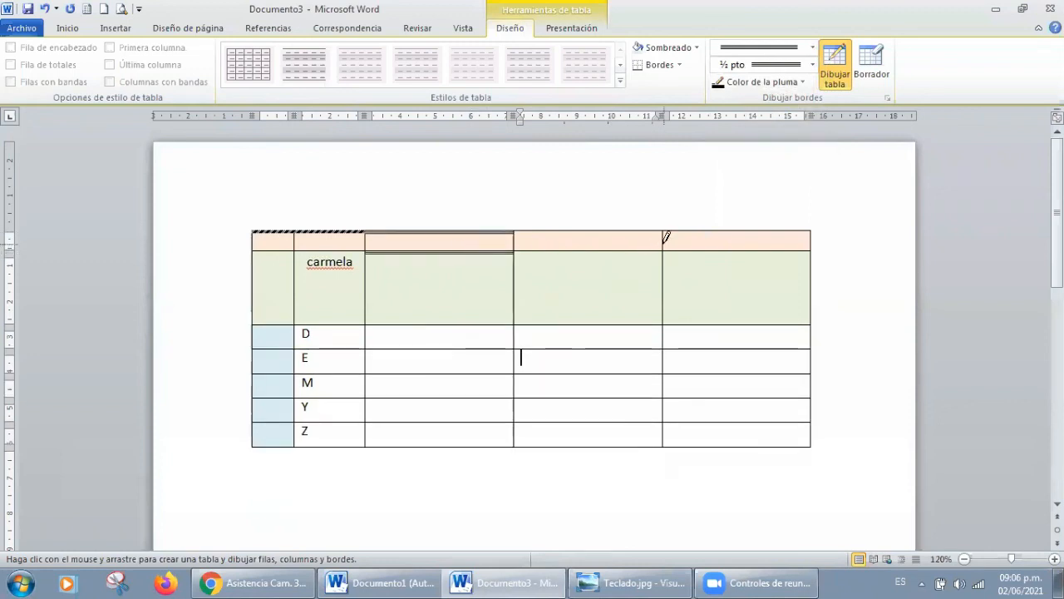
{"action": "left_click", "coordinate": [515, 242]}
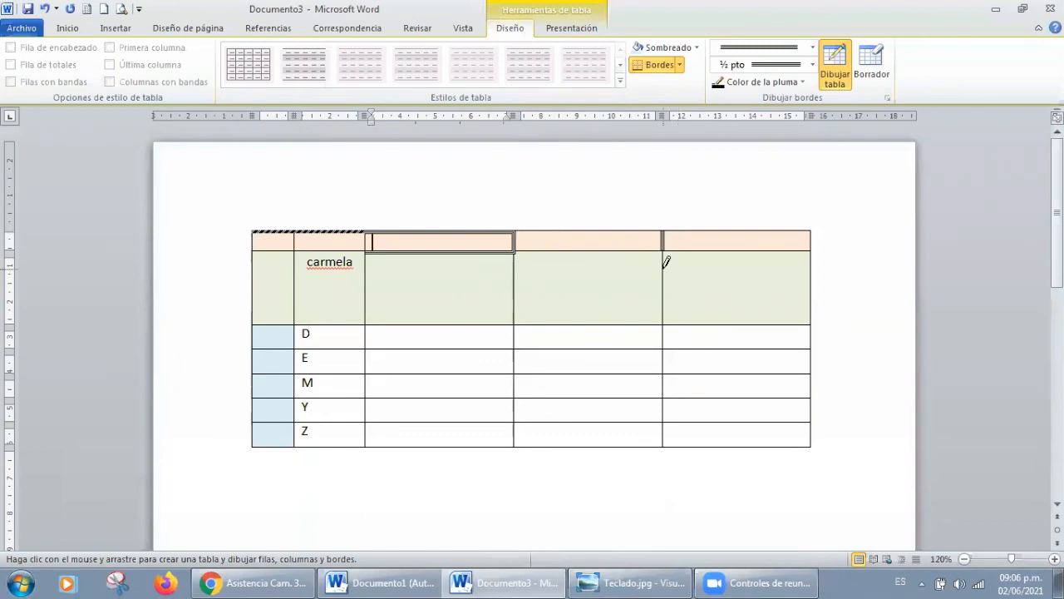
Step: Switch the border line style to a single line and then to Sin borde, and turn off table drawing
{"action": "left_click", "coordinate": [812, 47]}
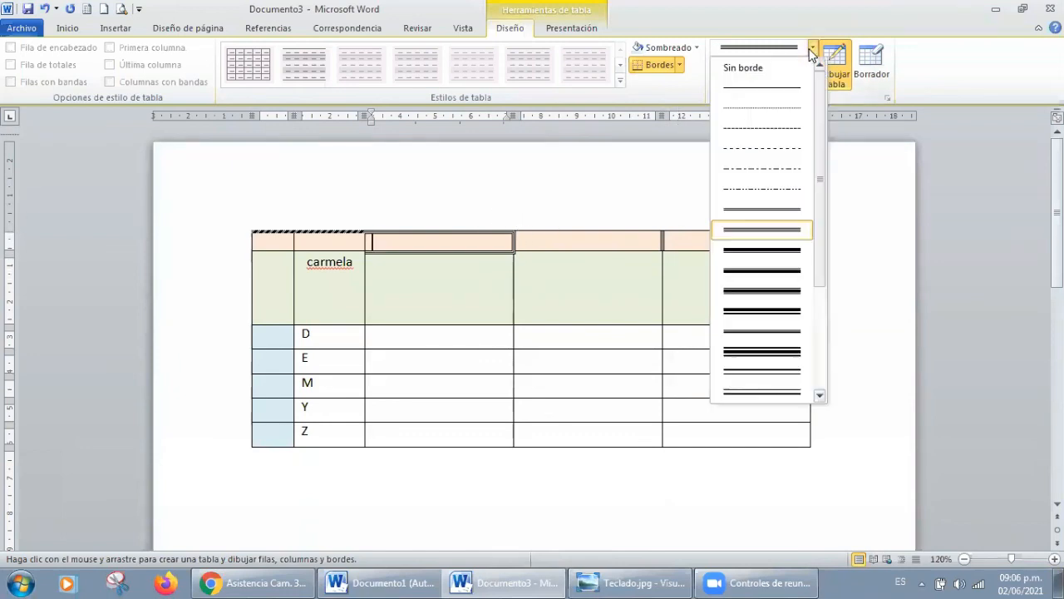
{"action": "left_click", "coordinate": [765, 84]}
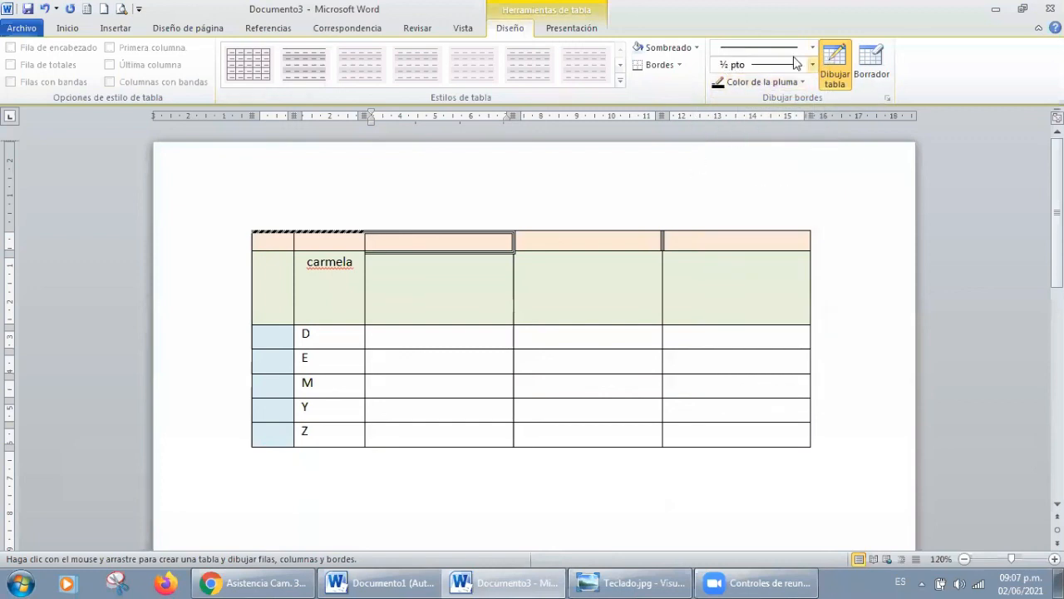
{"action": "left_click", "coordinate": [796, 48]}
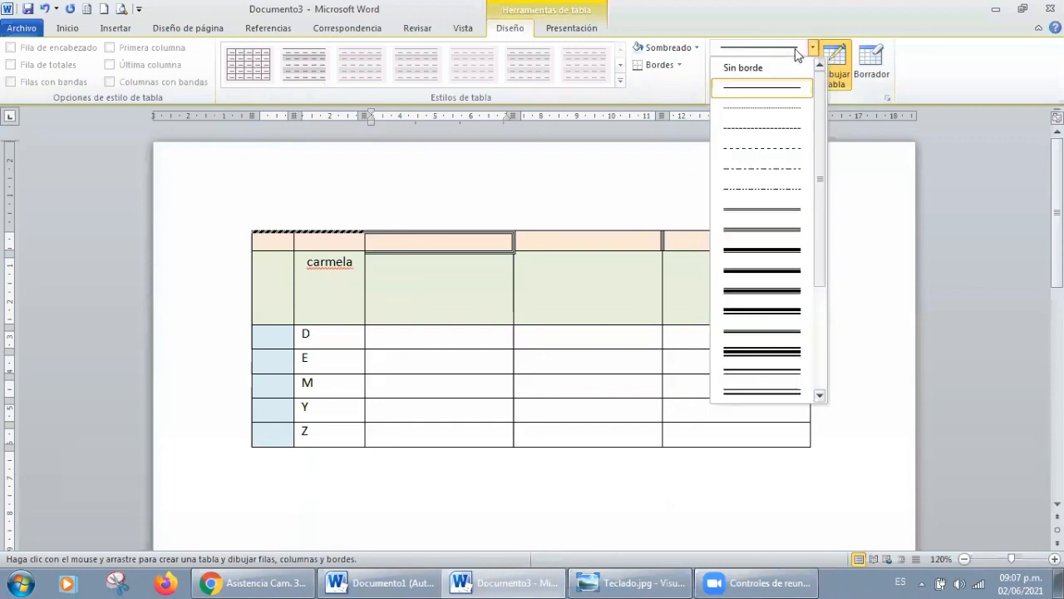
{"action": "left_click", "coordinate": [755, 69]}
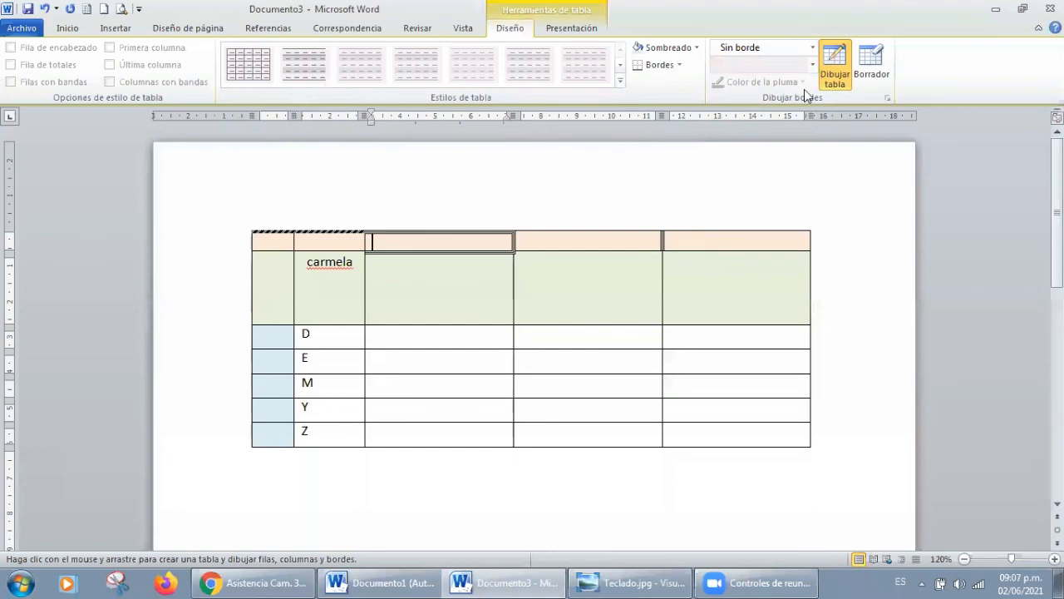
{"action": "left_click", "coordinate": [829, 73]}
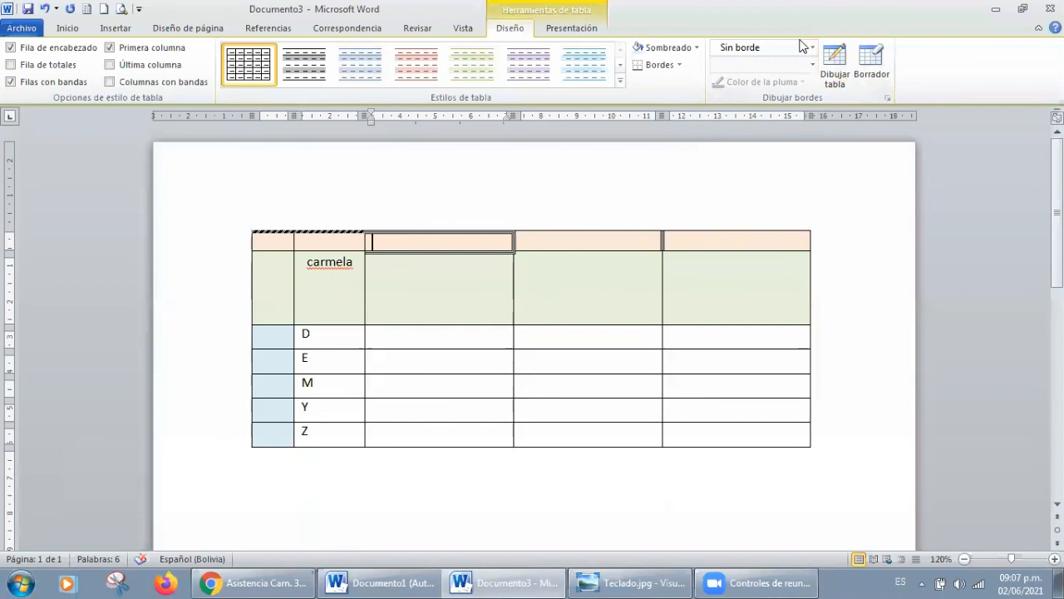
Step: Draw a ½ pt dotted border between the fourth and fifth cells of the second row, and leave drawing mode
{"action": "left_click", "coordinate": [814, 49]}
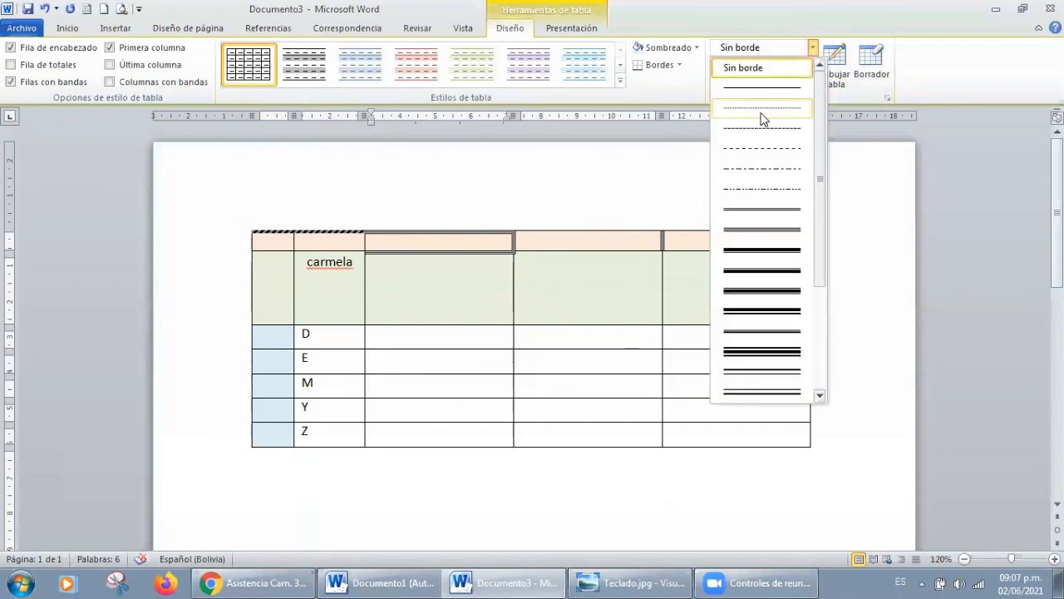
{"action": "left_click", "coordinate": [761, 112]}
{"action": "left_click", "coordinate": [580, 256]}
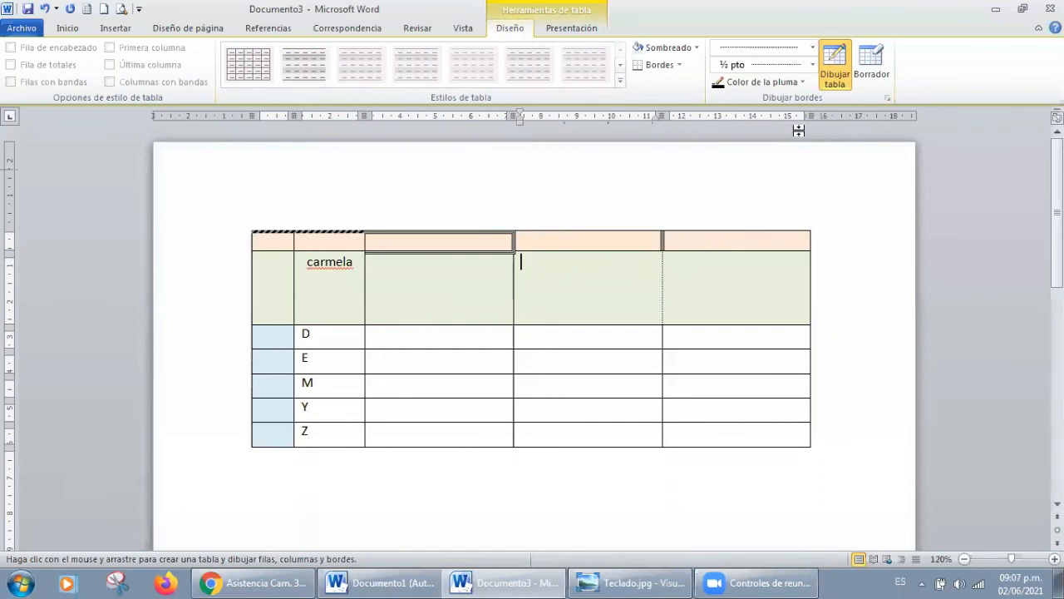
{"action": "left_click", "coordinate": [836, 66]}
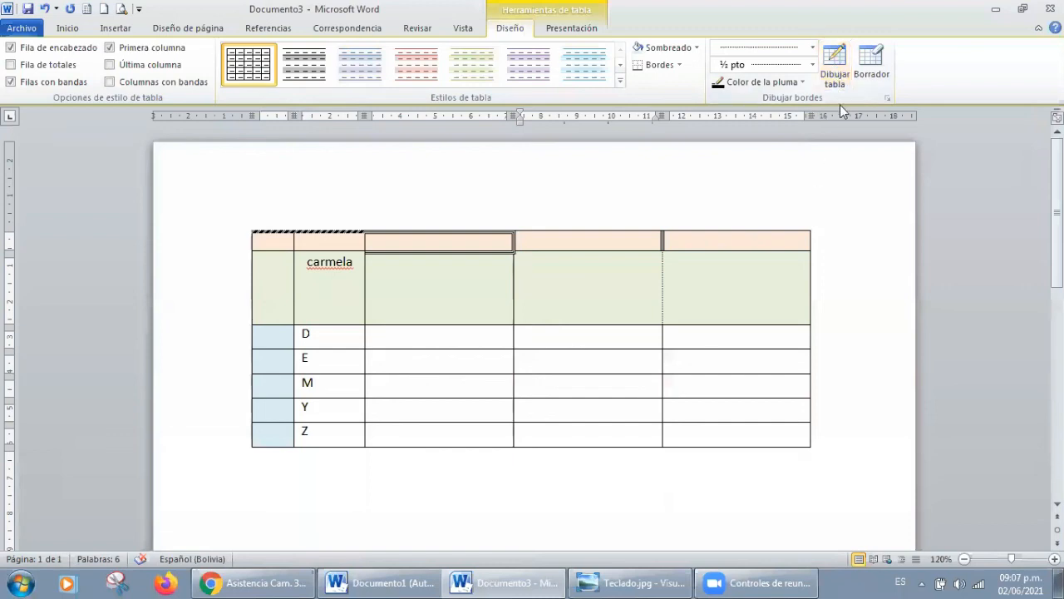
Step: Erase the borders between the third, fourth and fifth cells of the first row, and leave eraser mode
{"action": "left_click", "coordinate": [586, 287]}
{"action": "left_click", "coordinate": [724, 201]}
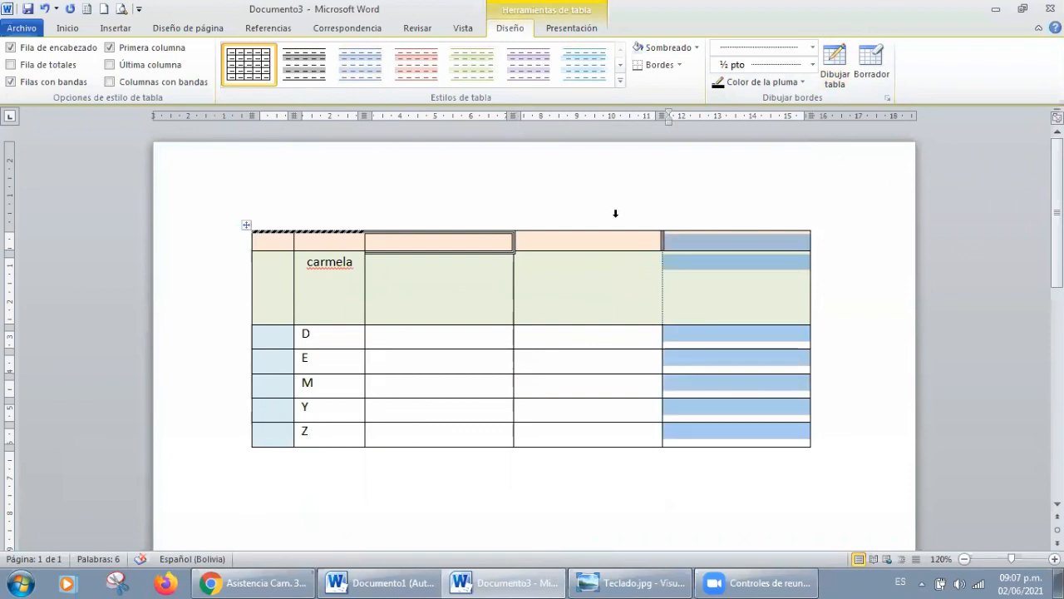
{"action": "left_click", "coordinate": [615, 213]}
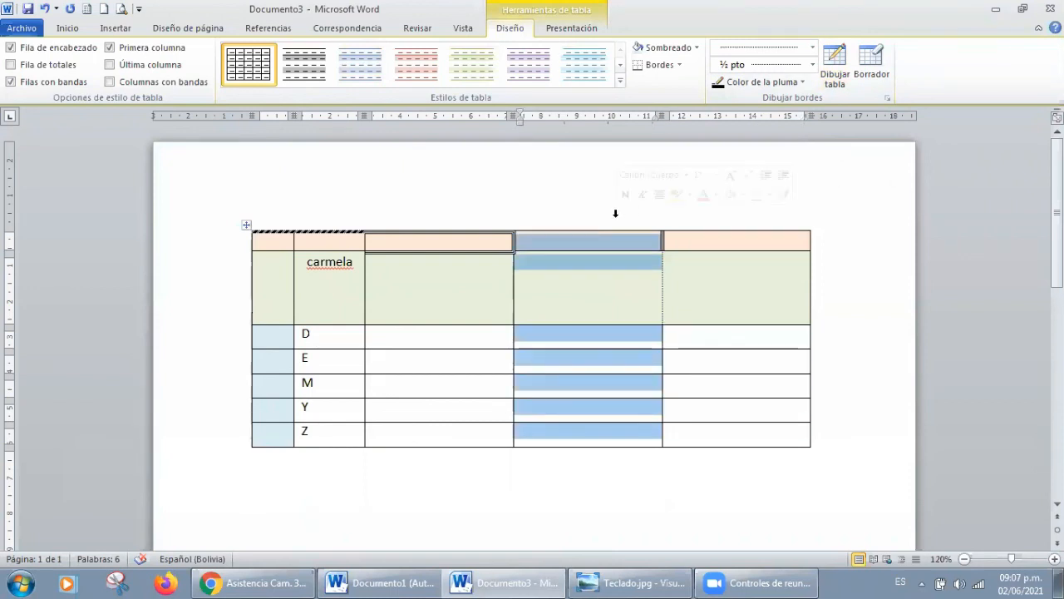
{"action": "left_click", "coordinate": [868, 68]}
{"action": "left_click", "coordinate": [664, 238]}
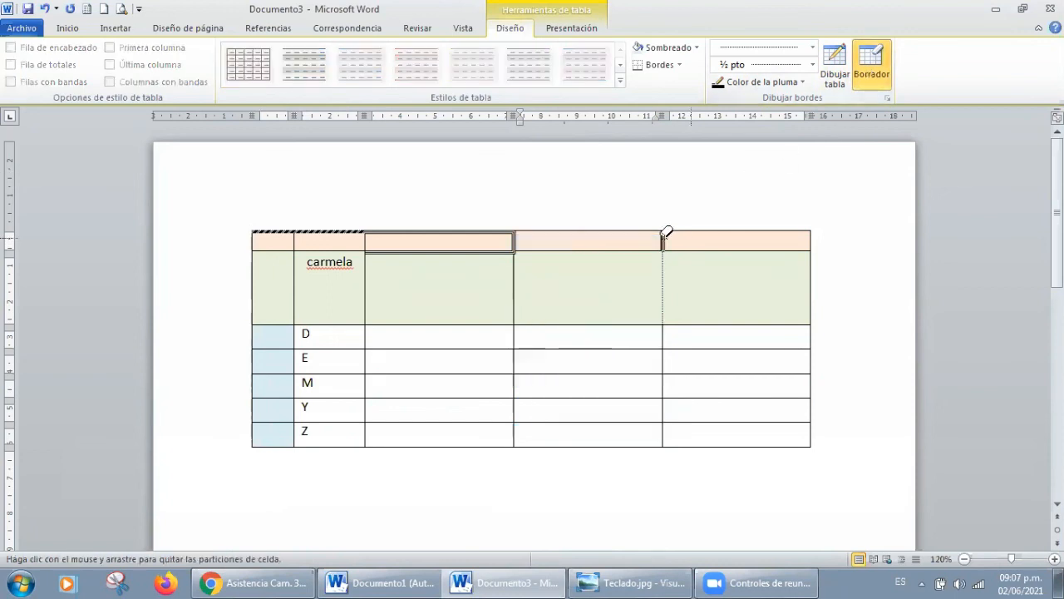
{"action": "left_click", "coordinate": [513, 236]}
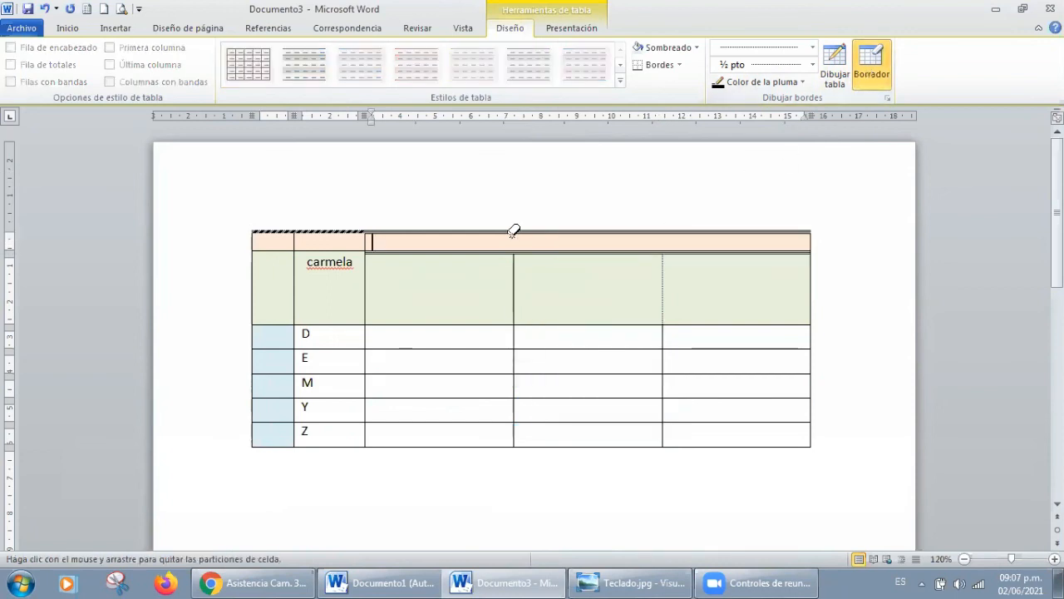
{"action": "left_click", "coordinate": [879, 67]}
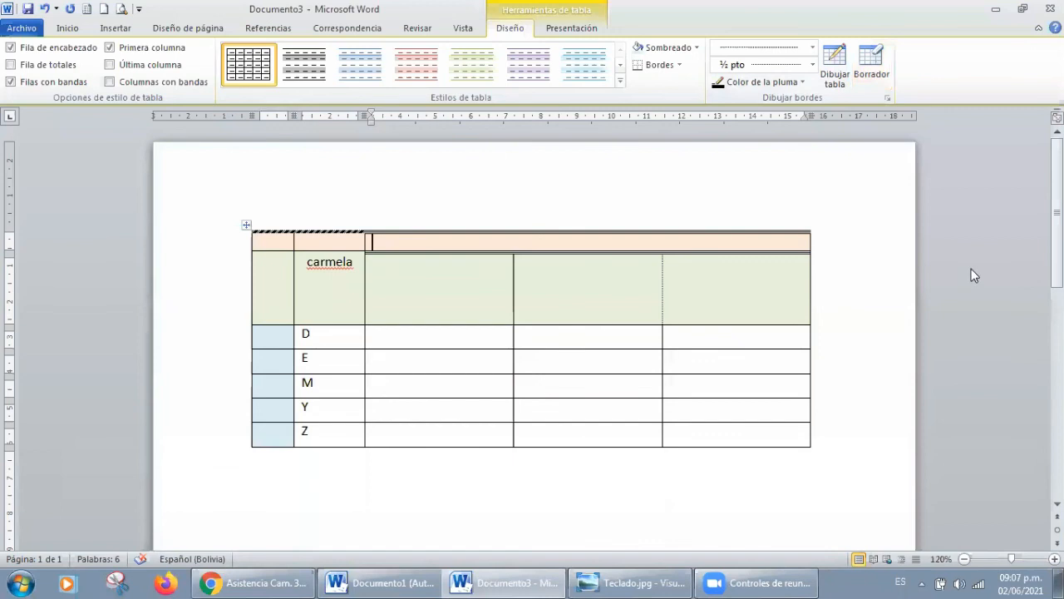
Step: Add two new rows at the end of the table, below row Z
{"action": "scroll", "coordinate": [532, 333], "scroll_direction": "down", "scroll_amount": 1}
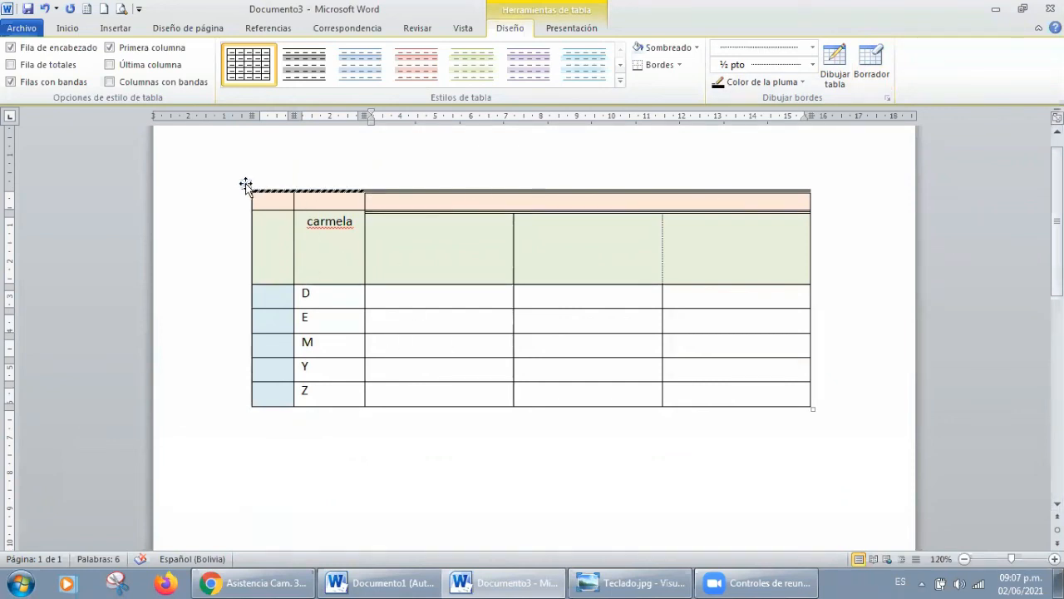
{"action": "left_click", "coordinate": [815, 399]}
{"action": "key", "text": "Return"}
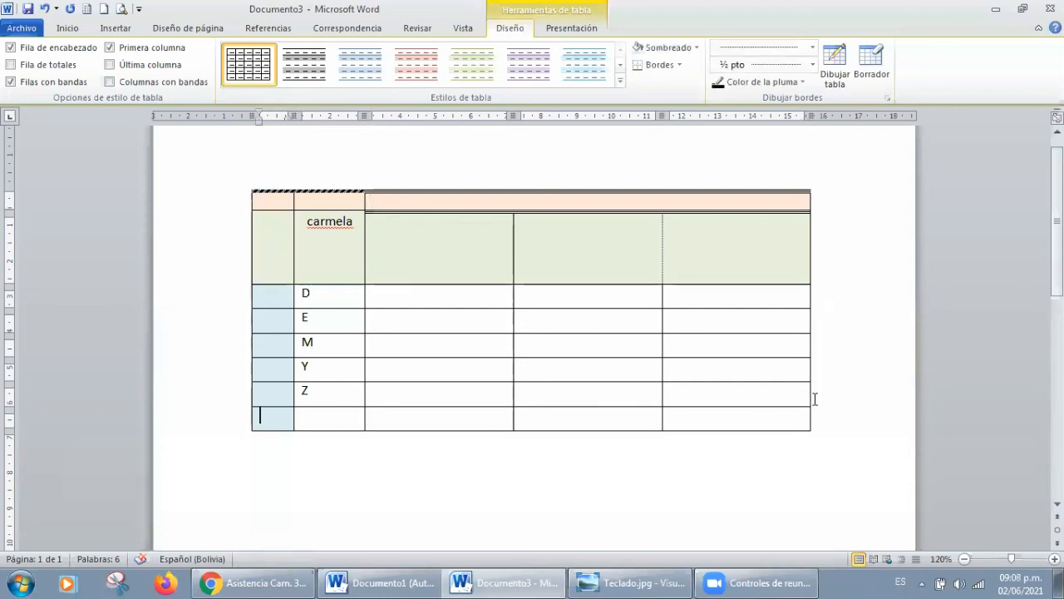
{"action": "left_click", "coordinate": [815, 414]}
{"action": "key", "text": "Return"}
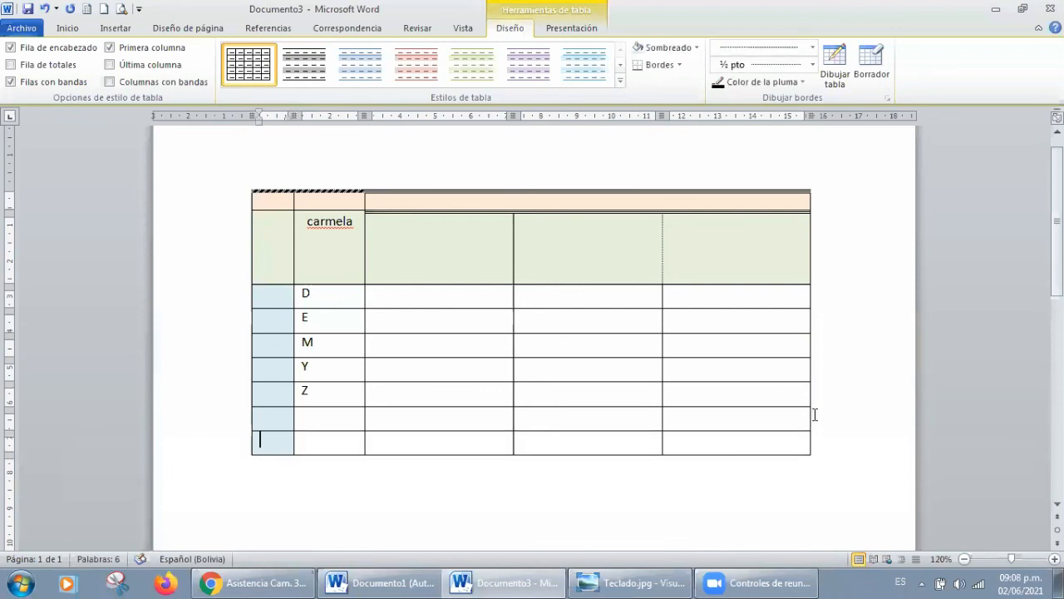
Step: Draw a nested cell about 2 cm wide with a ½ pt dotted border inside the fifth cell of row D
{"action": "scroll", "coordinate": [811, 388], "scroll_direction": "down", "scroll_amount": 1}
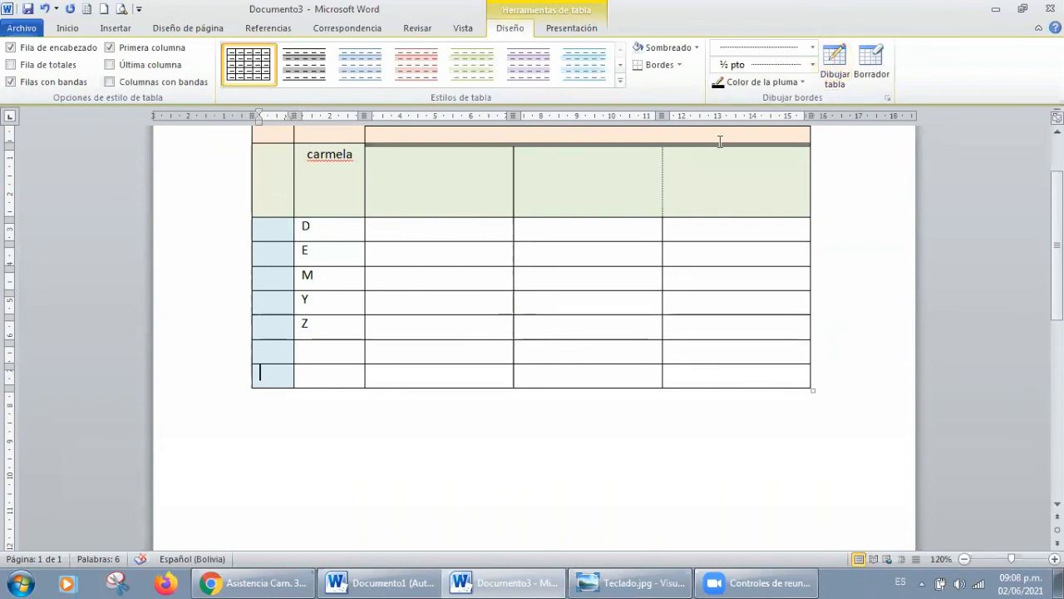
{"action": "left_click", "coordinate": [835, 63]}
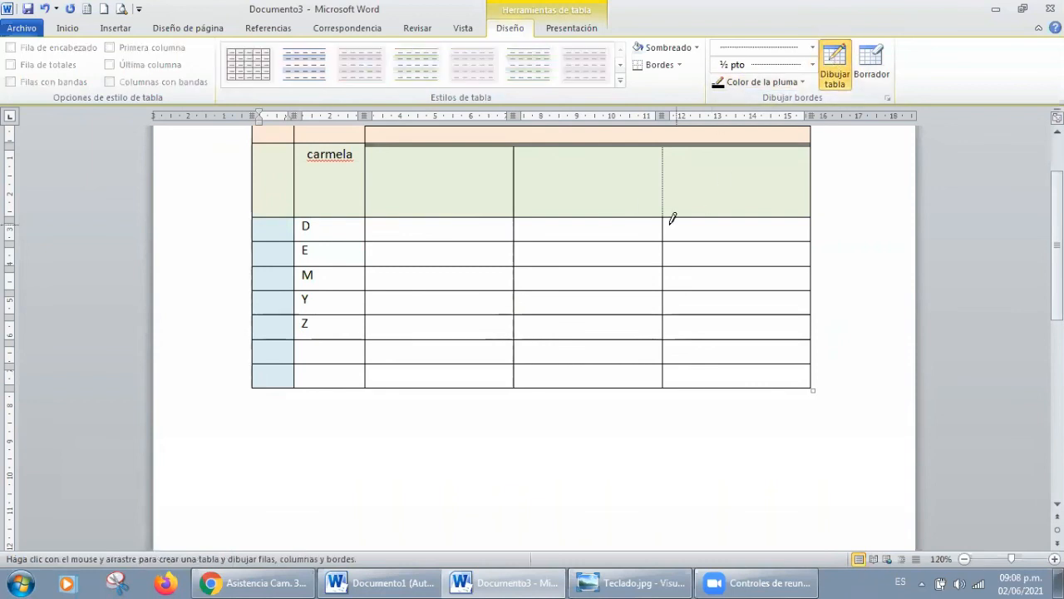
{"action": "left_click_drag", "start_coordinate": [666, 221], "coordinate": [740, 229]}
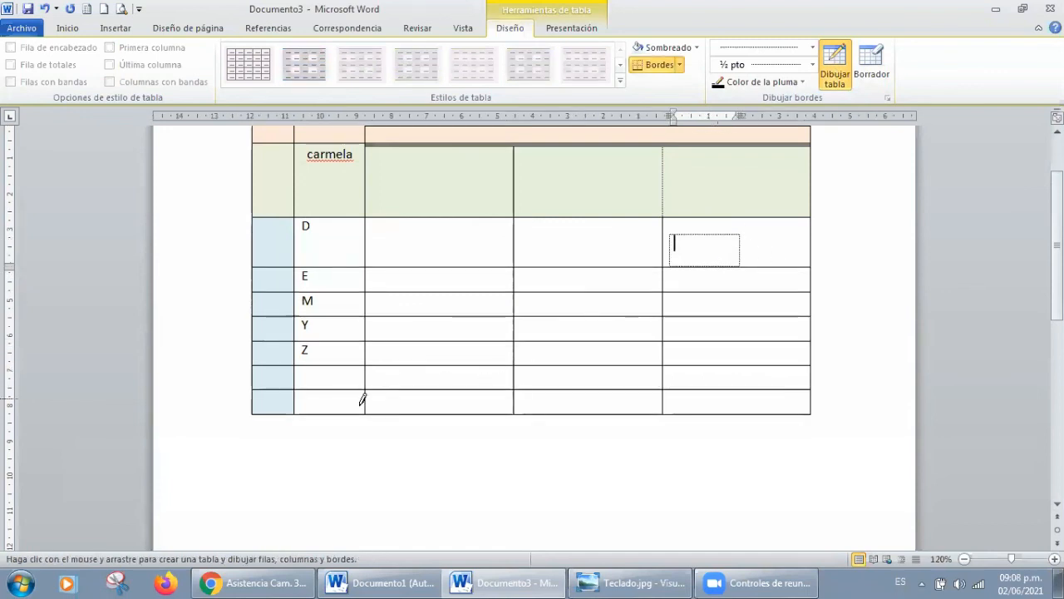
Step: Draw an extra ½ pt dotted cell below the second column's last row, and undo it
{"action": "left_click_drag", "start_coordinate": [295, 414], "coordinate": [367, 430]}
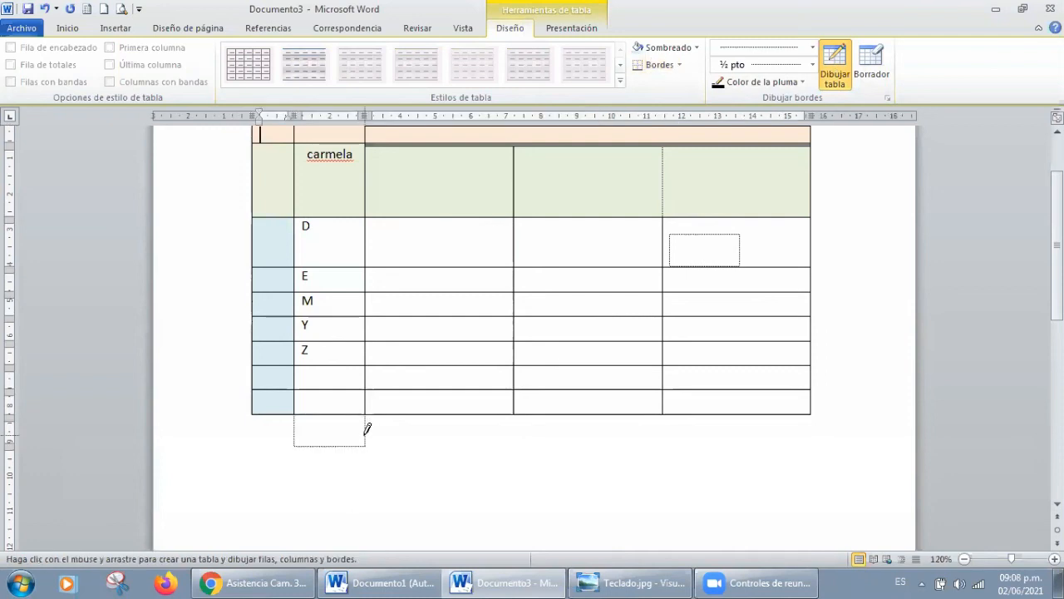
{"action": "scroll", "coordinate": [532, 333], "scroll_direction": "down", "scroll_amount": 1}
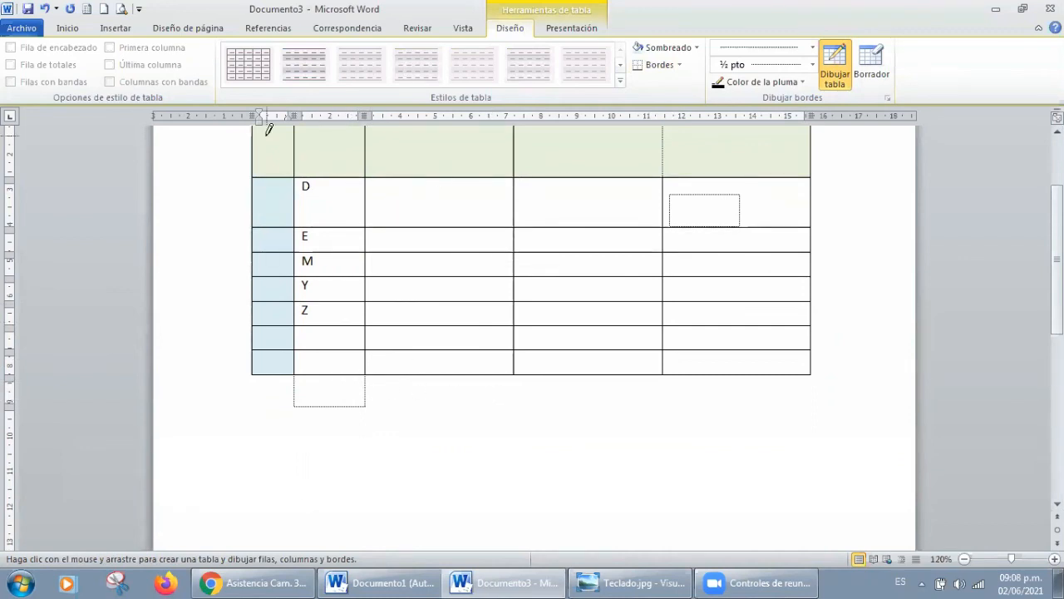
{"action": "left_click", "coordinate": [45, 9]}
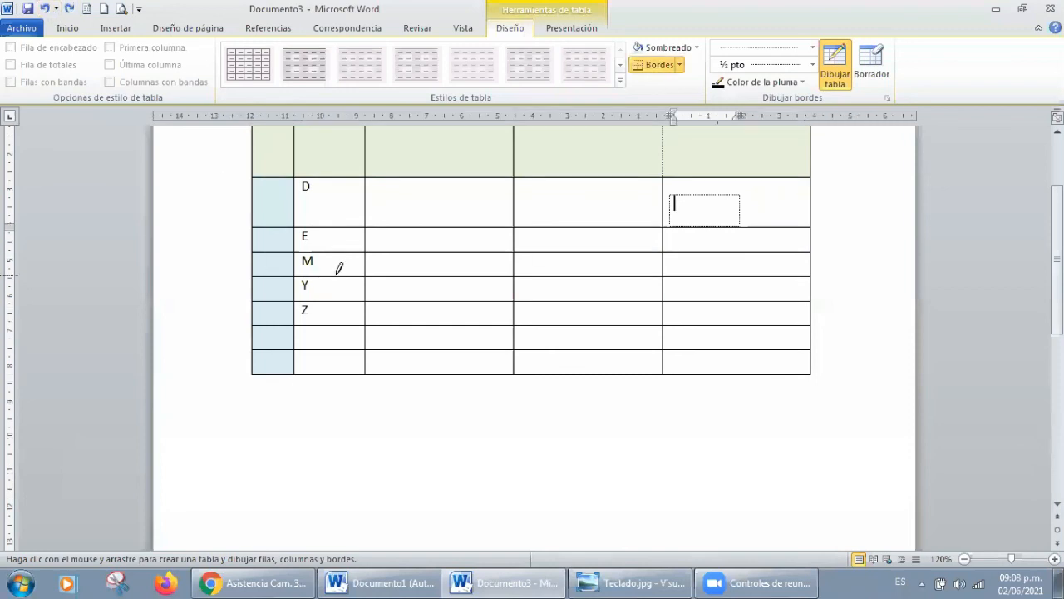